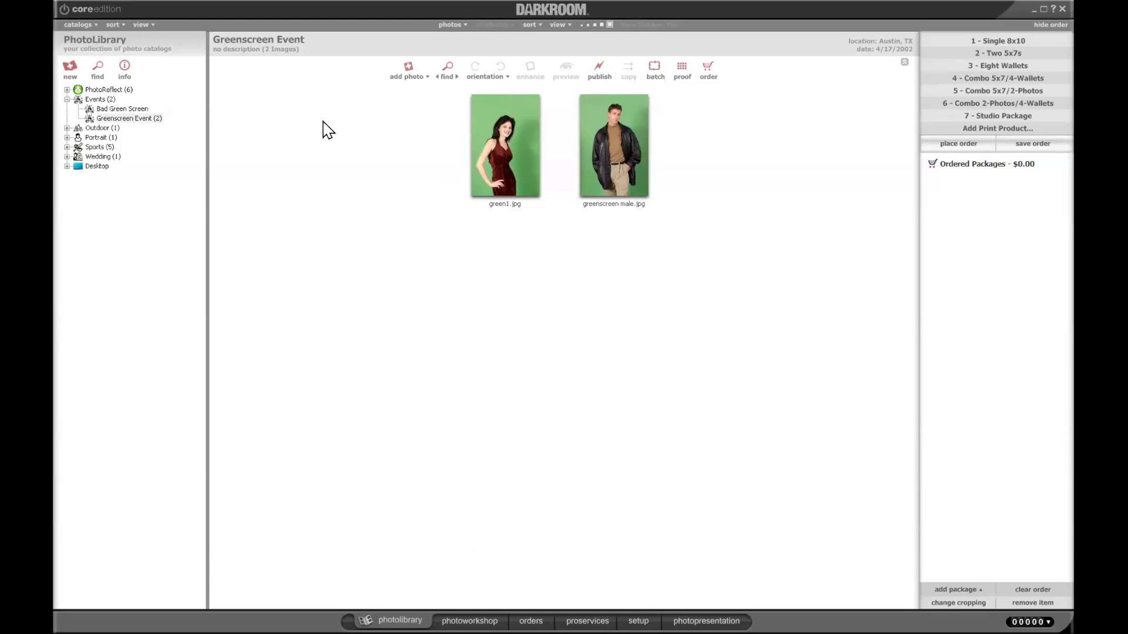
- Start a new photo catalog in the photo library and set its type to Event
click(108, 99)
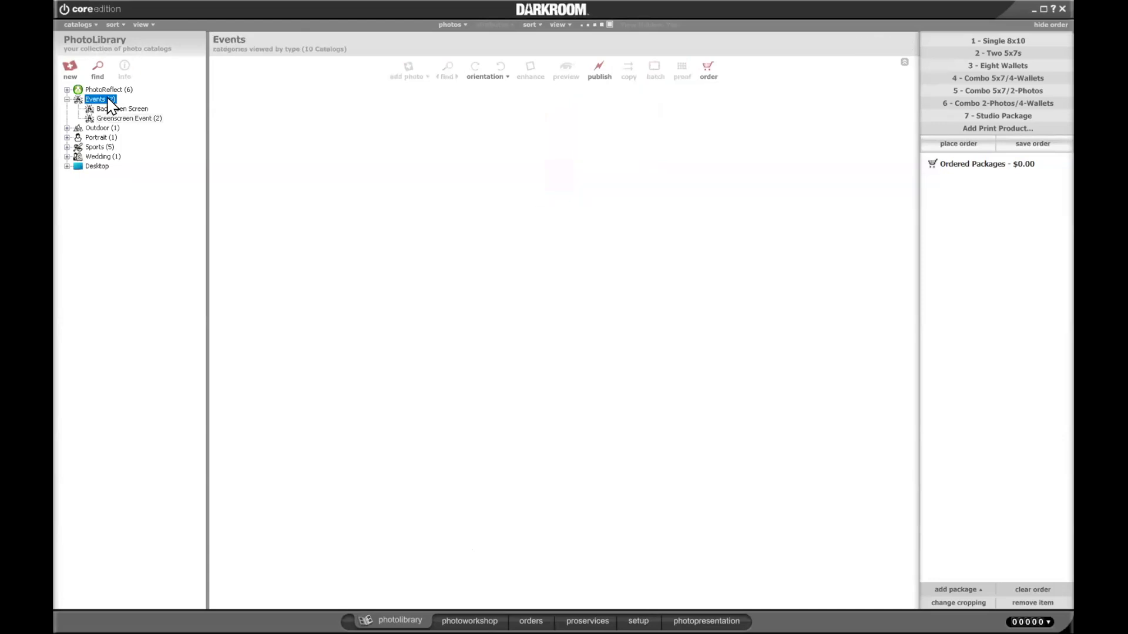
click(70, 68)
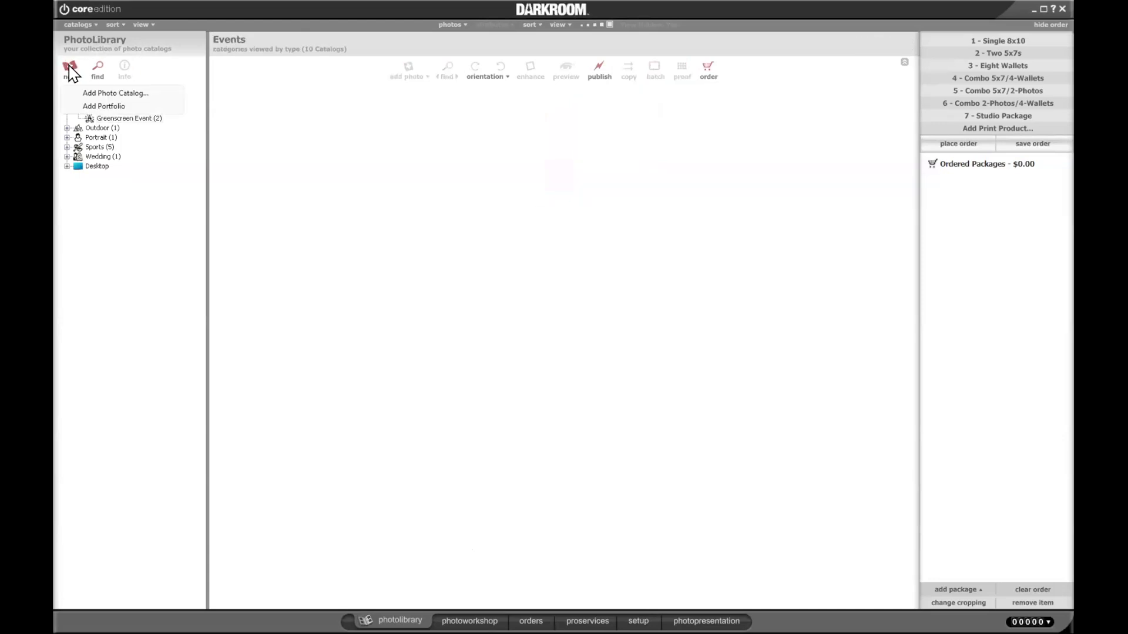
click(94, 97)
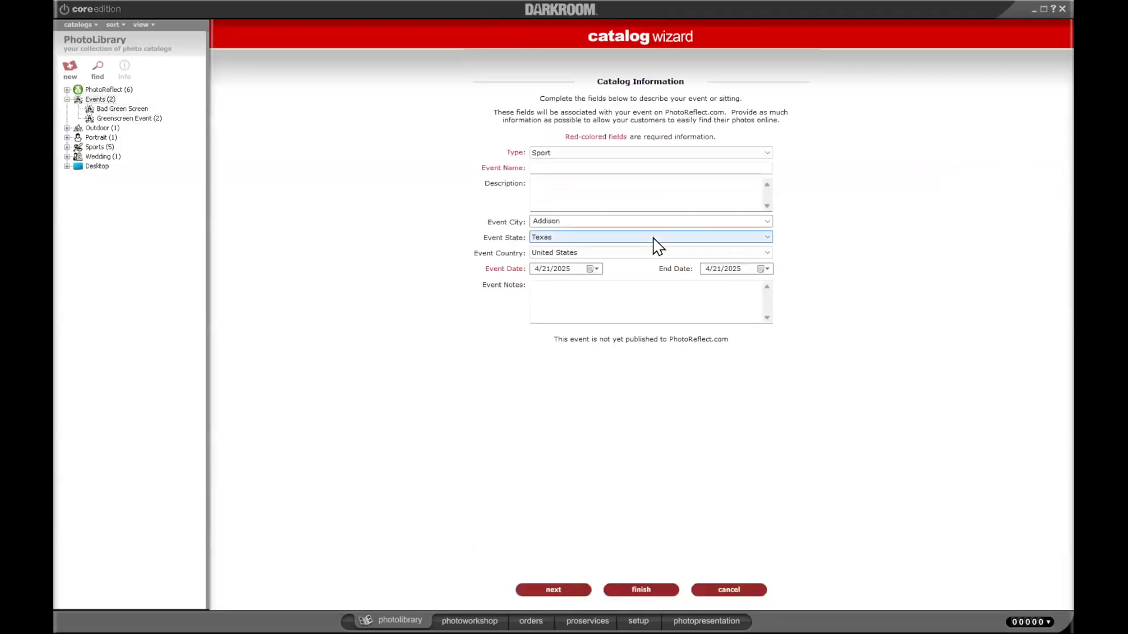
click(555, 154)
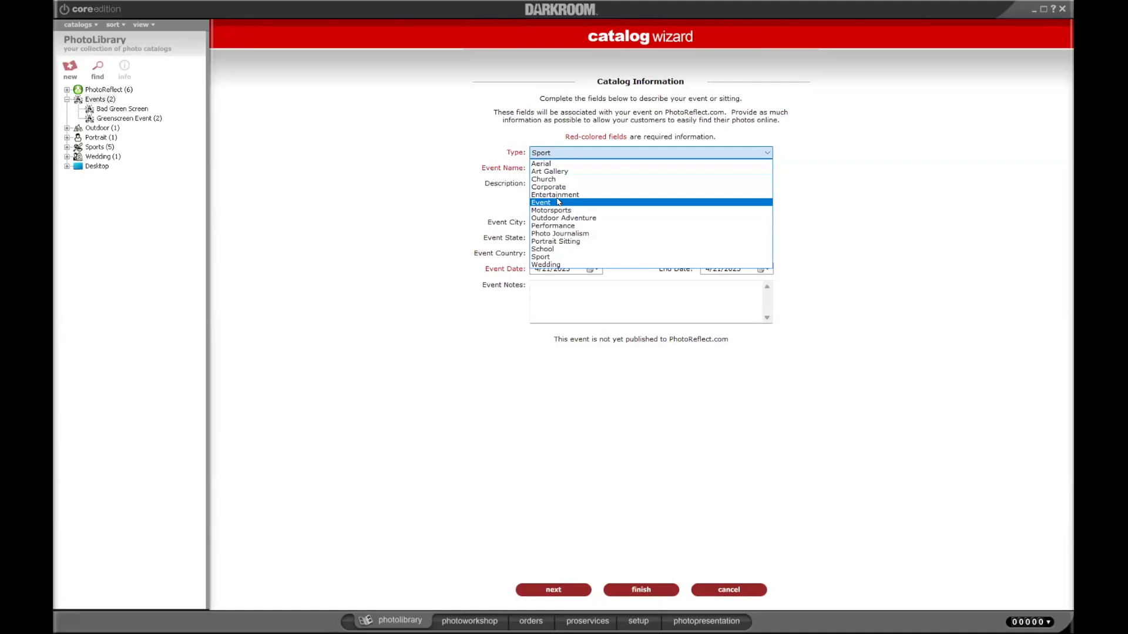
click(661, 203)
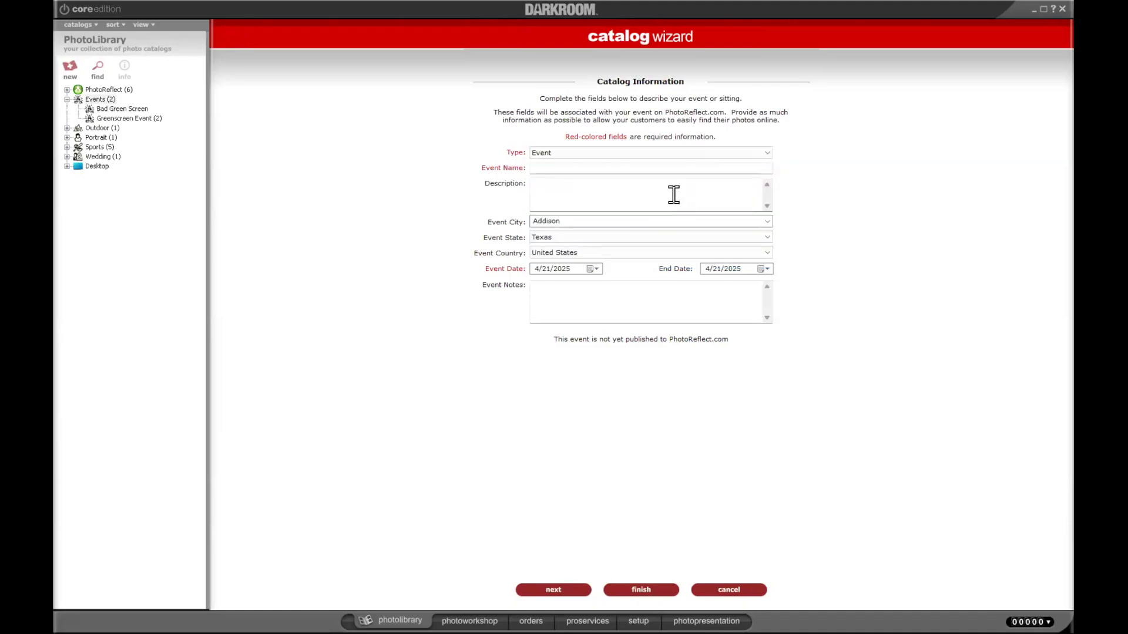
- Name the event Texas School 2025, set its date to 4/29/2025, and finish the catalog so it is open in the library
click(546, 167)
text(Texas School 2025)
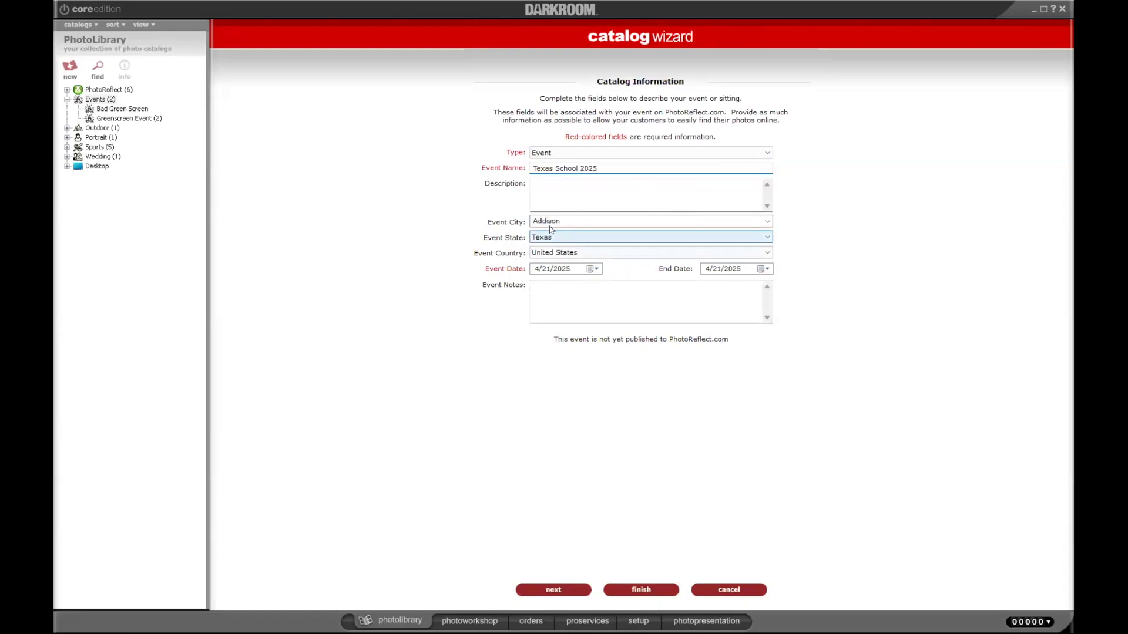
click(593, 270)
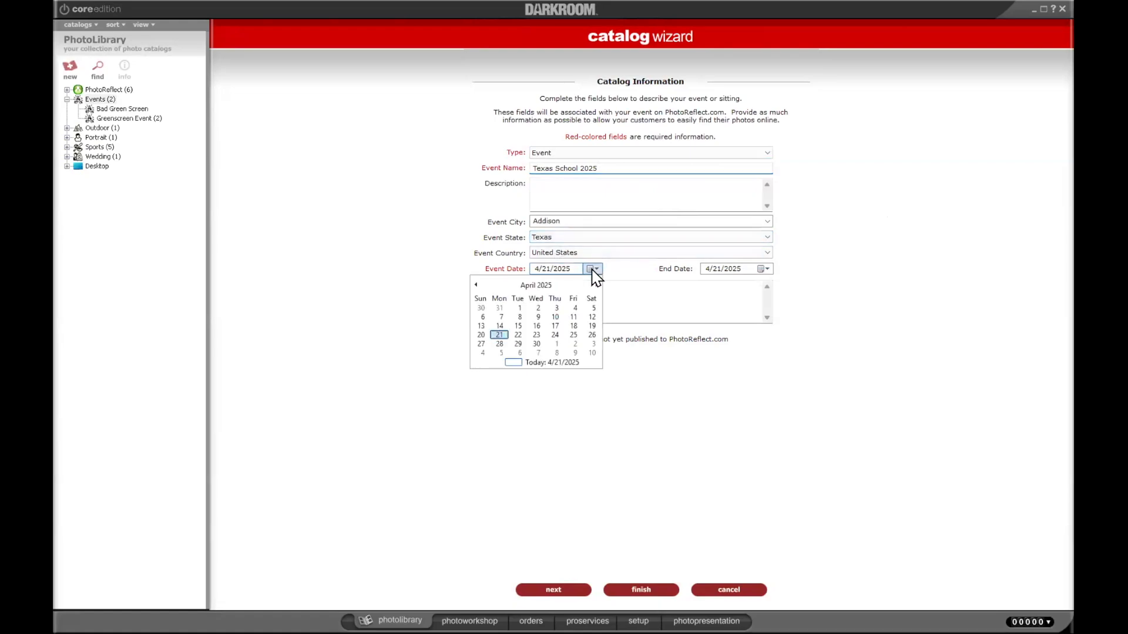
click(518, 344)
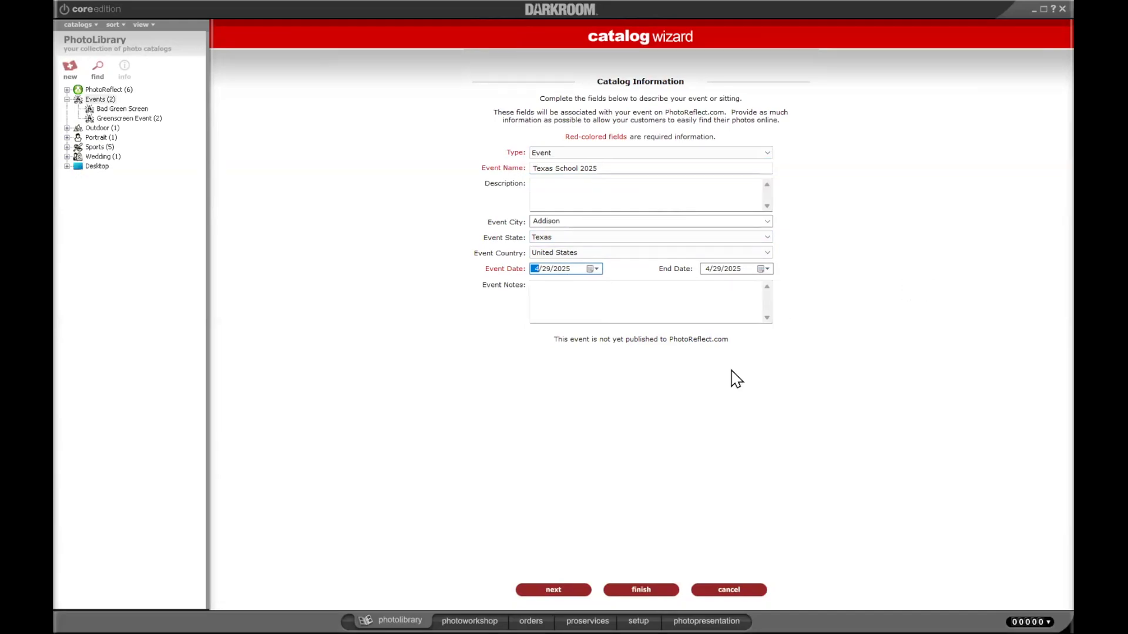
click(641, 589)
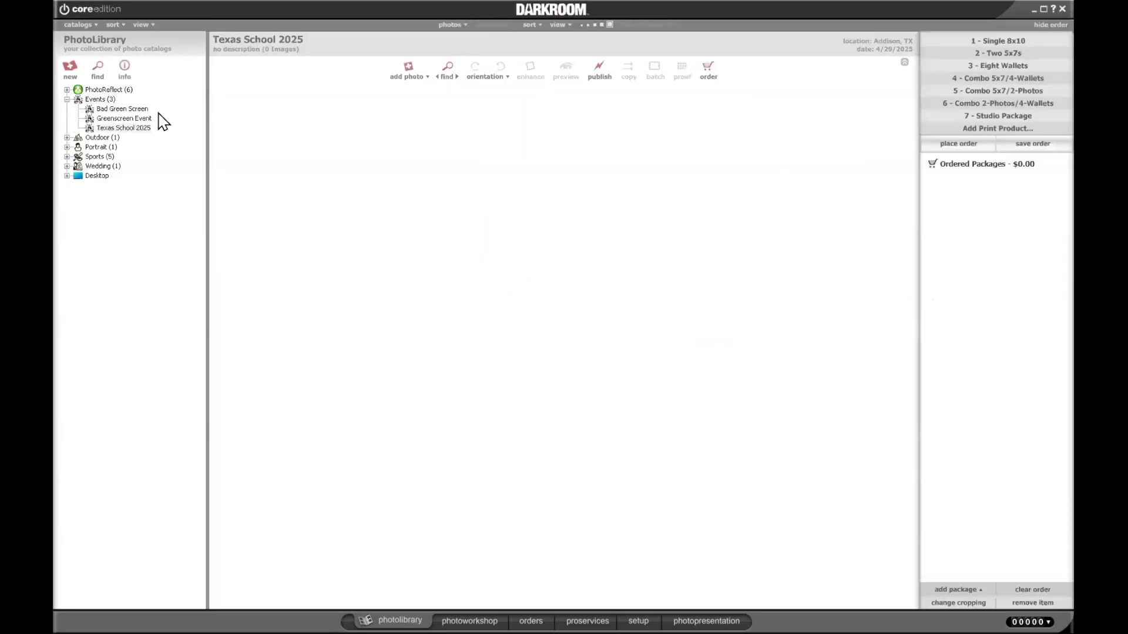
click(140, 129)
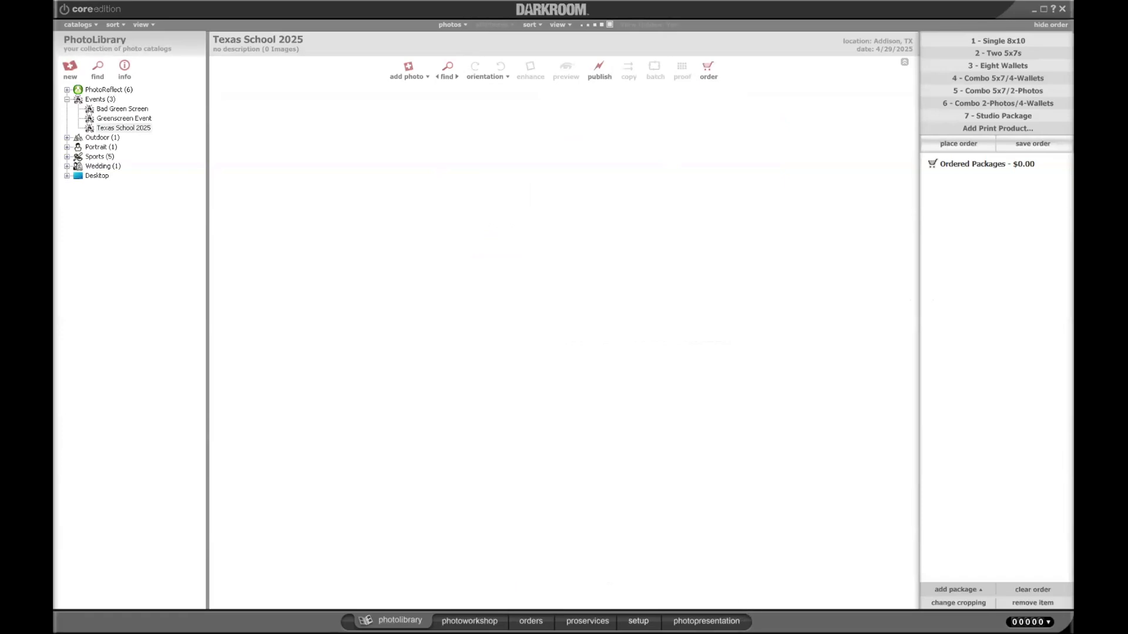
- Create a new template group named Texas School in the Products & Services setup
click(638, 621)
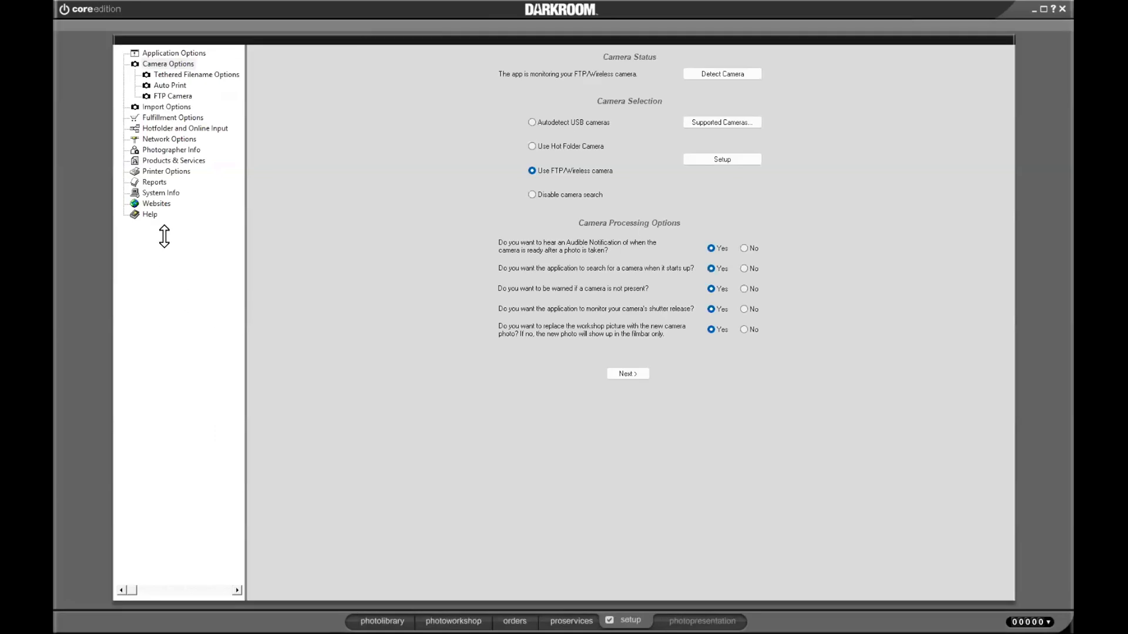
click(165, 159)
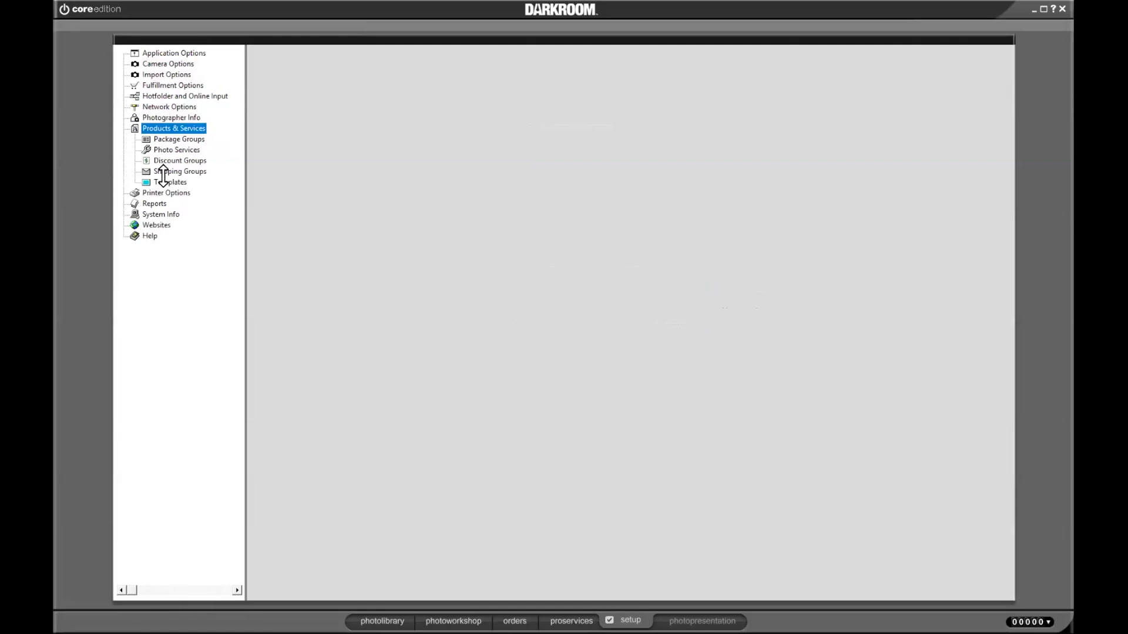
click(163, 181)
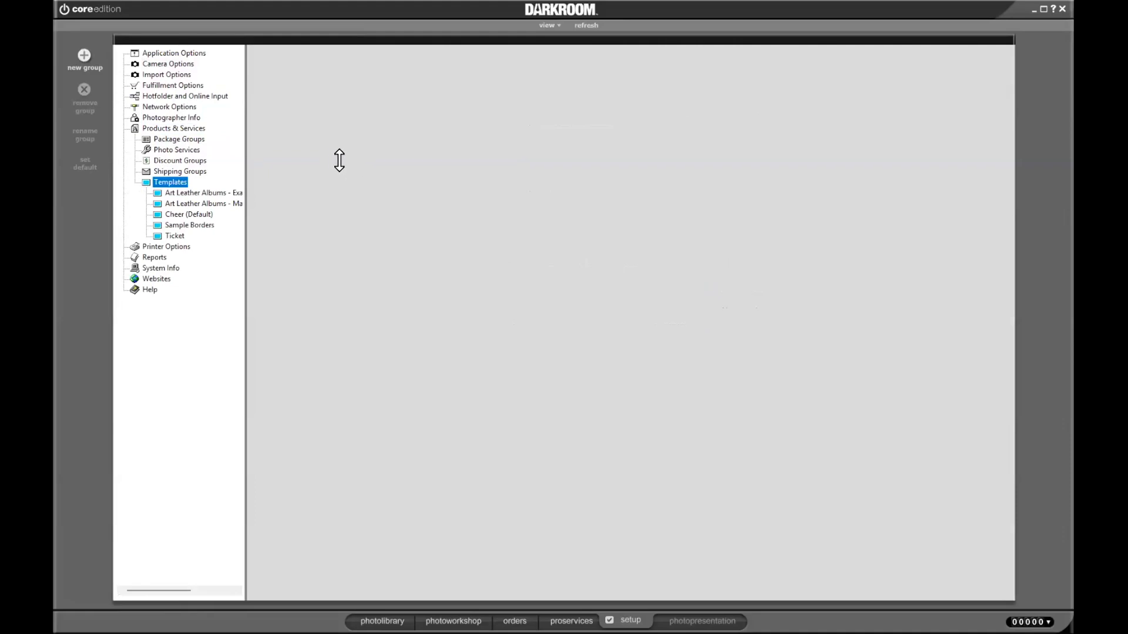
click(83, 51)
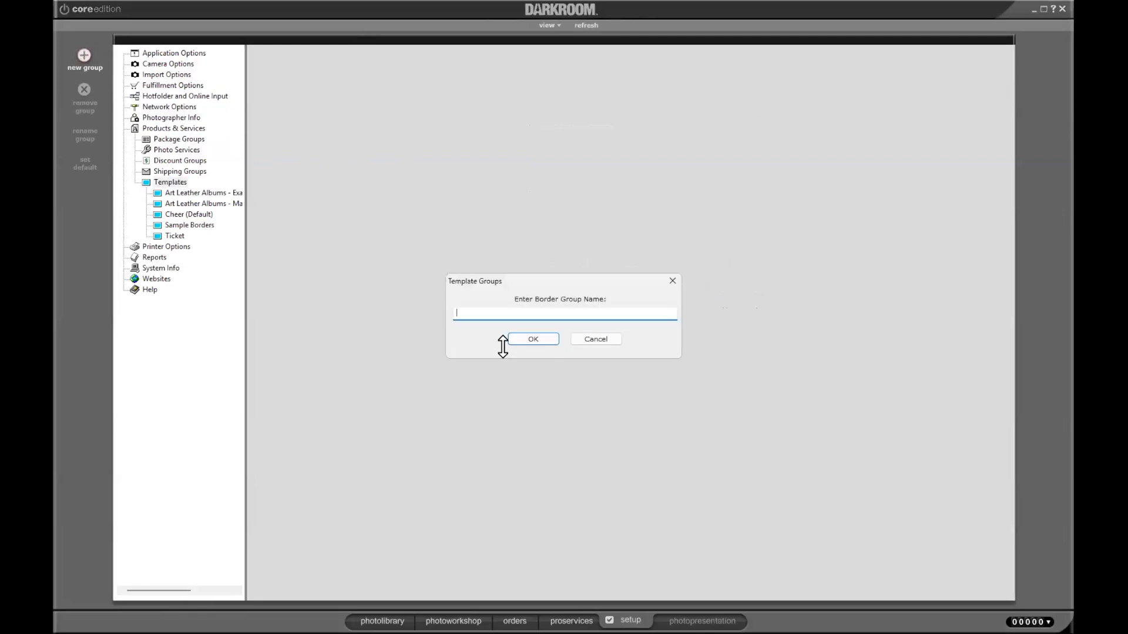
text(Texas)
text( Sc)
text(h)
text(hool)
click(547, 345)
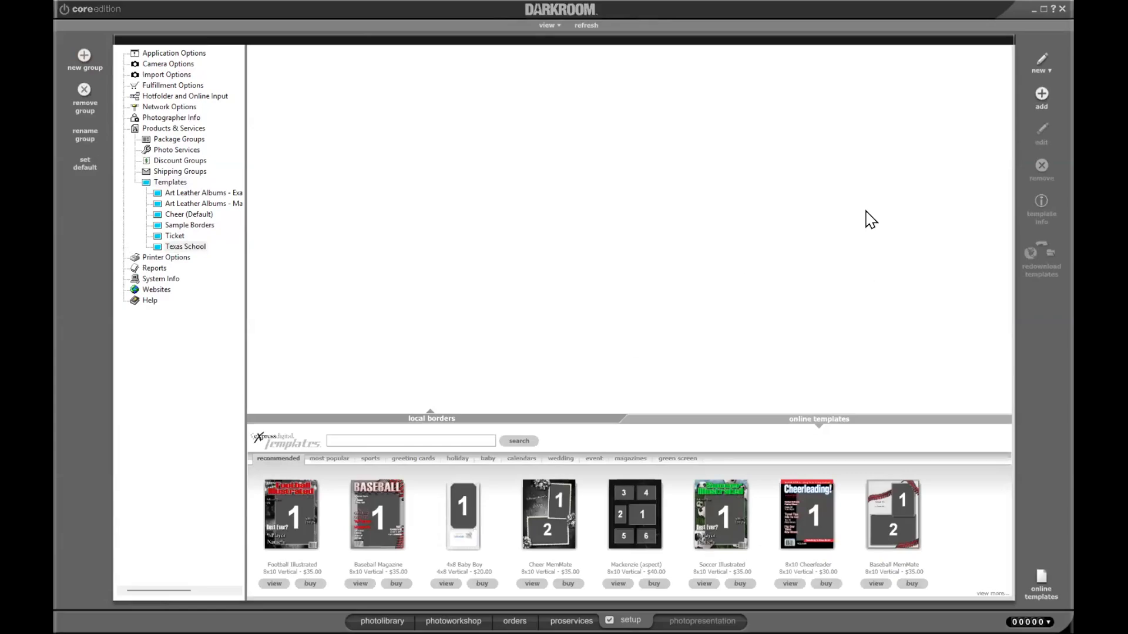
- Create a new border named Texas School H with a 6x8 page size in the Texas School template group
click(1042, 94)
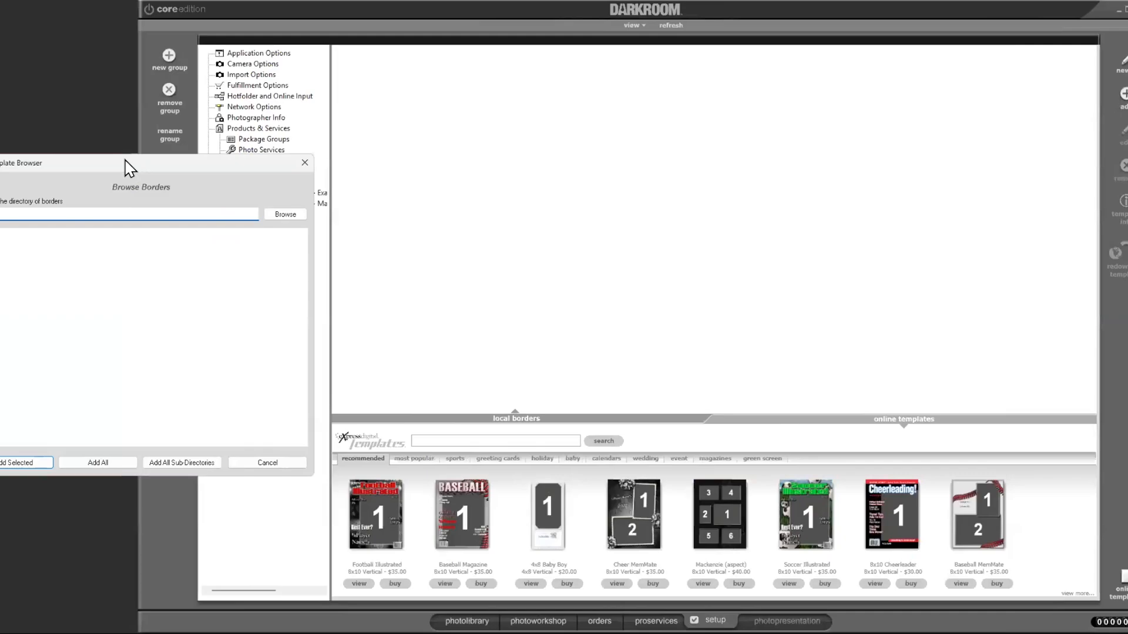
drag(125, 161, 0, 184)
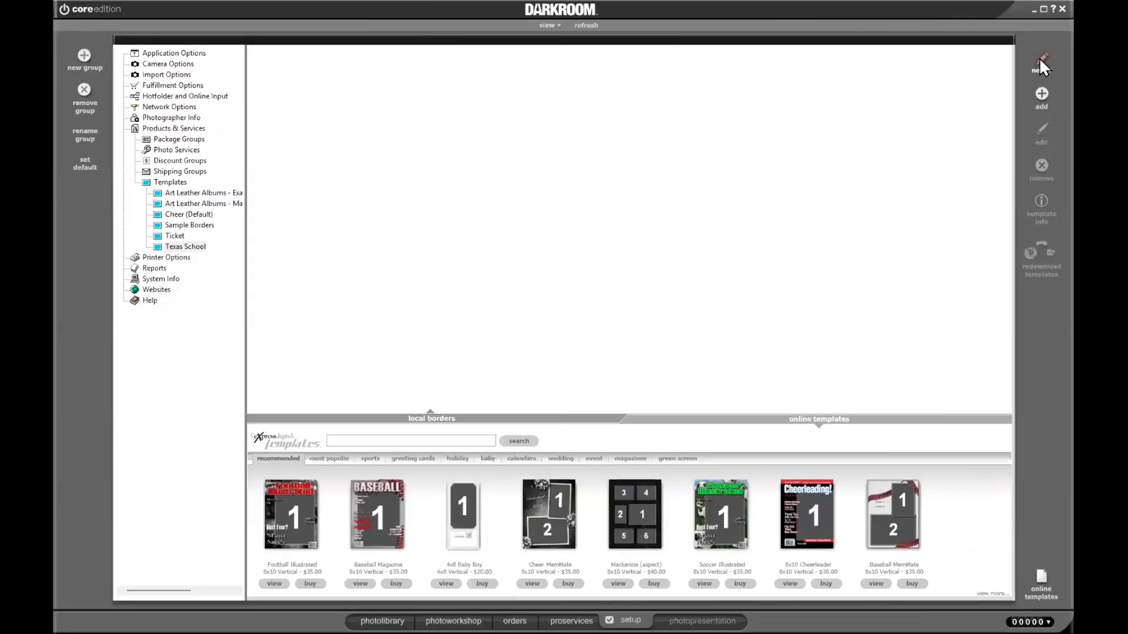
click(1040, 59)
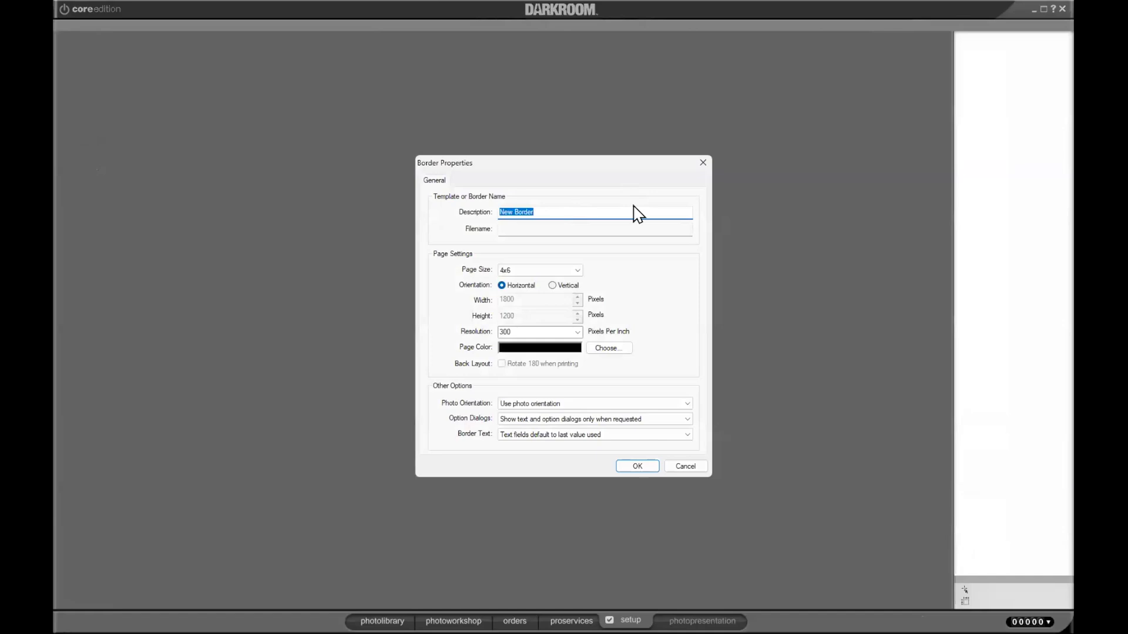
text(Texas School H)
click(546, 273)
scroll(528, 443, down, 5)
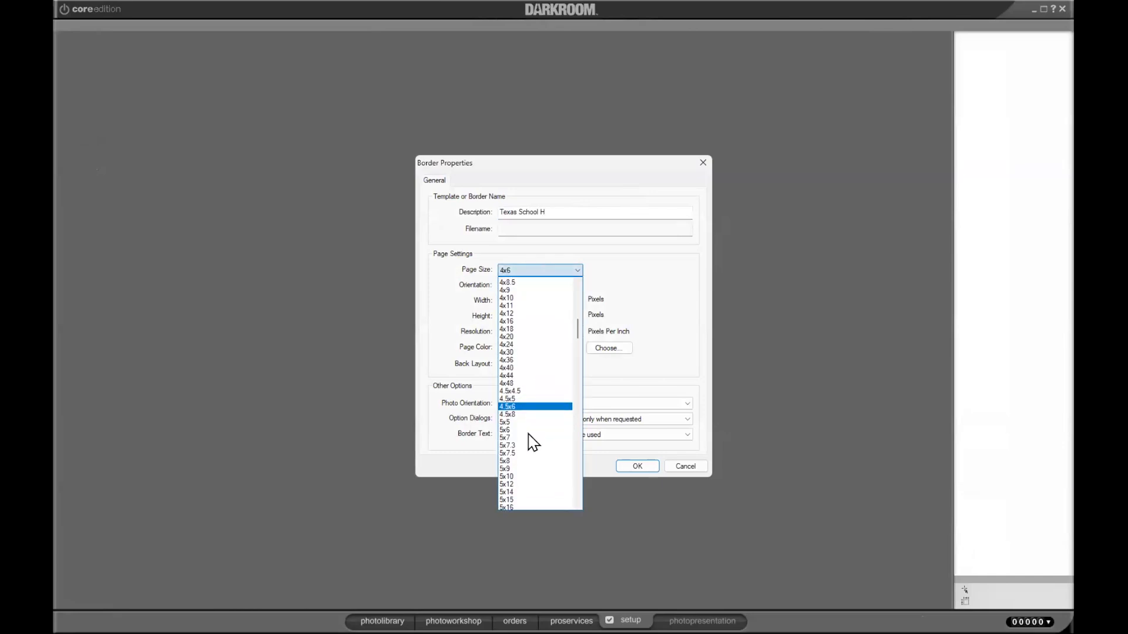
scroll(533, 443, down, 10)
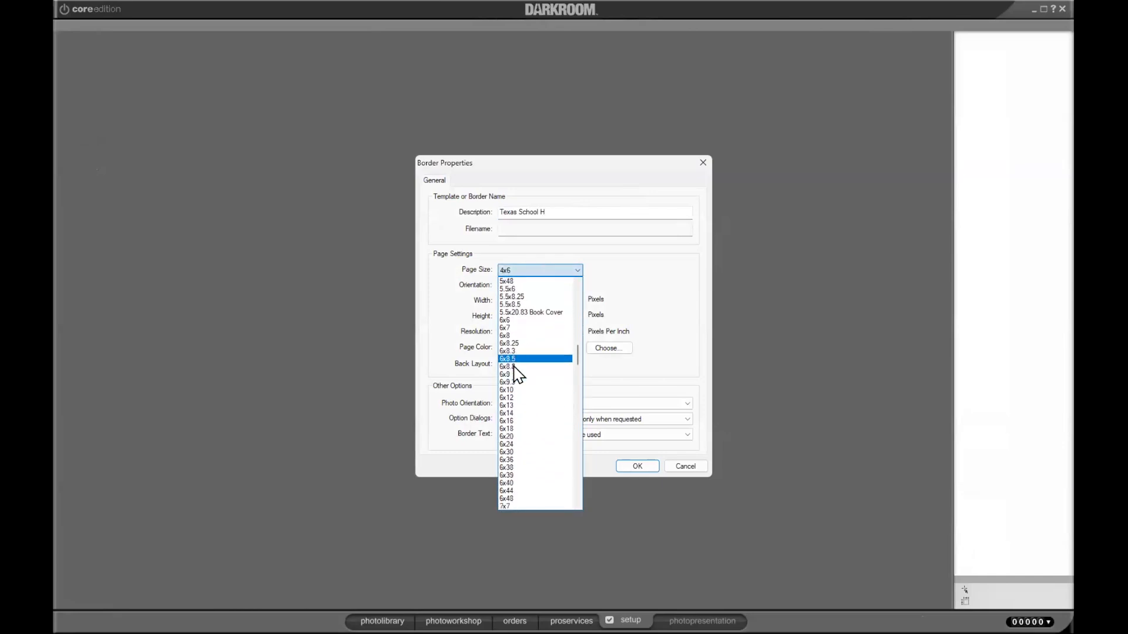
scroll(533, 388, up, 1)
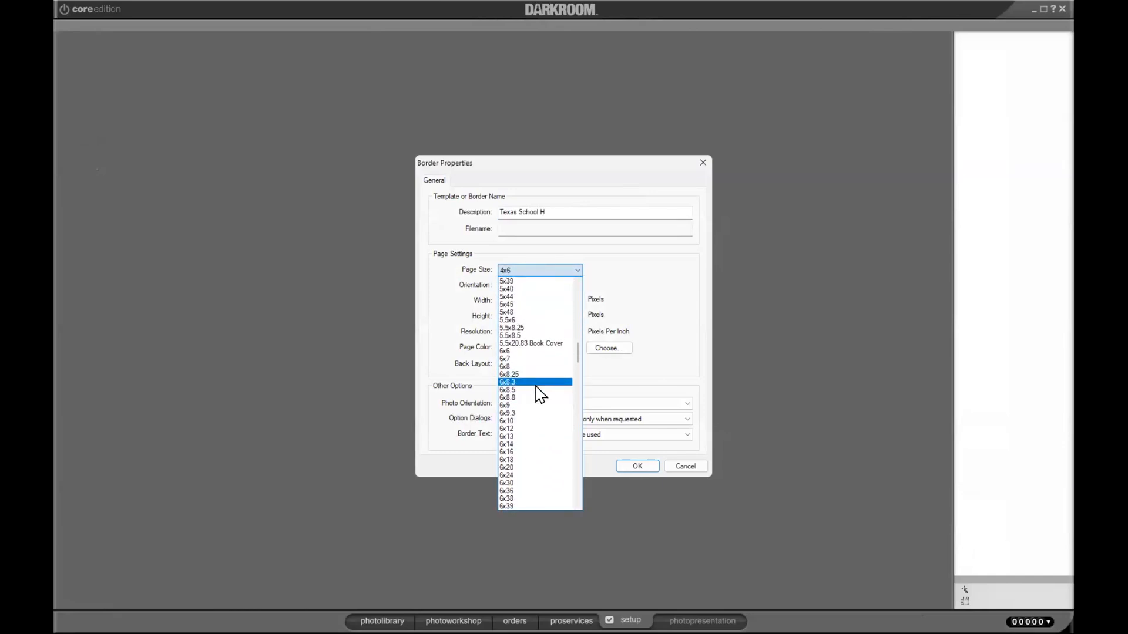
click(525, 366)
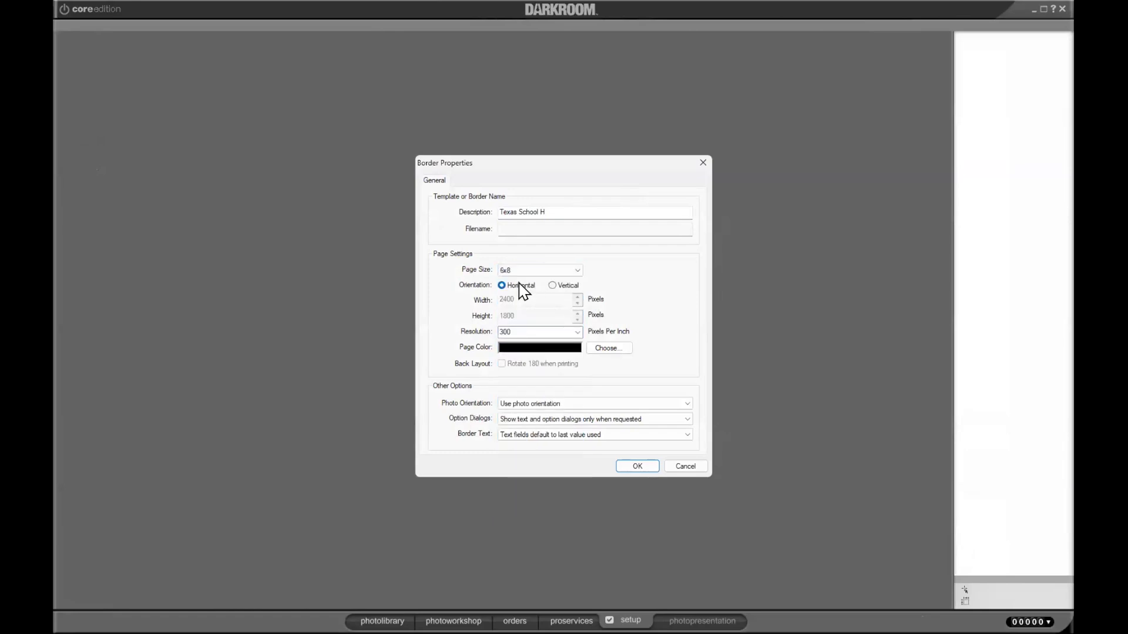
click(637, 466)
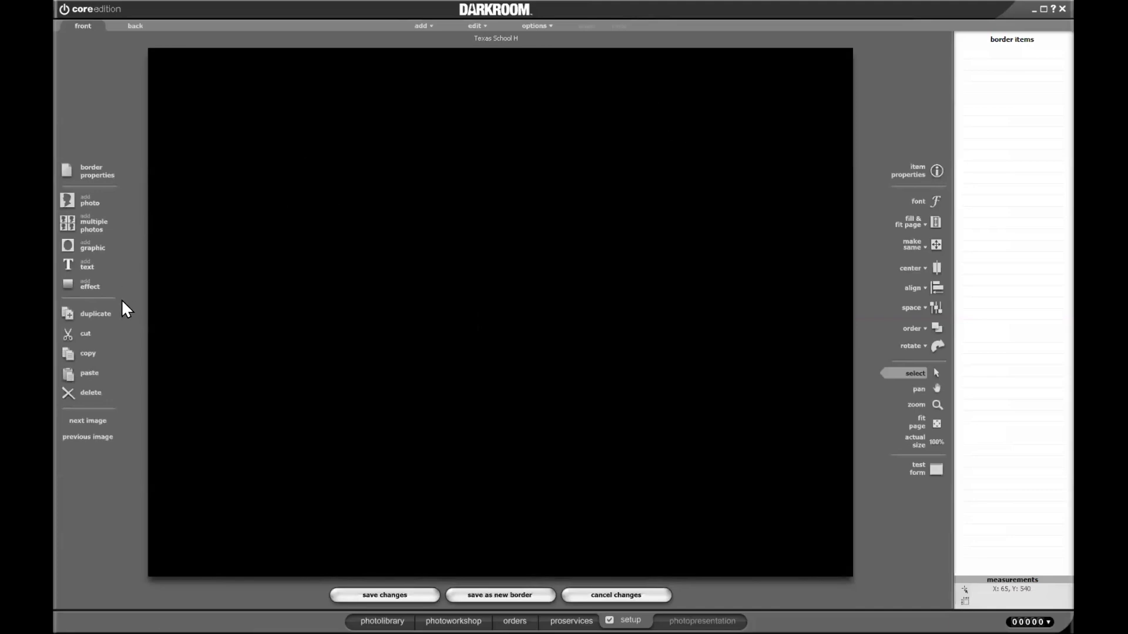
- Try adding the graphic 8x6 H.png from the TS 2025 desktop folder to the border, and discard the border changes
click(89, 248)
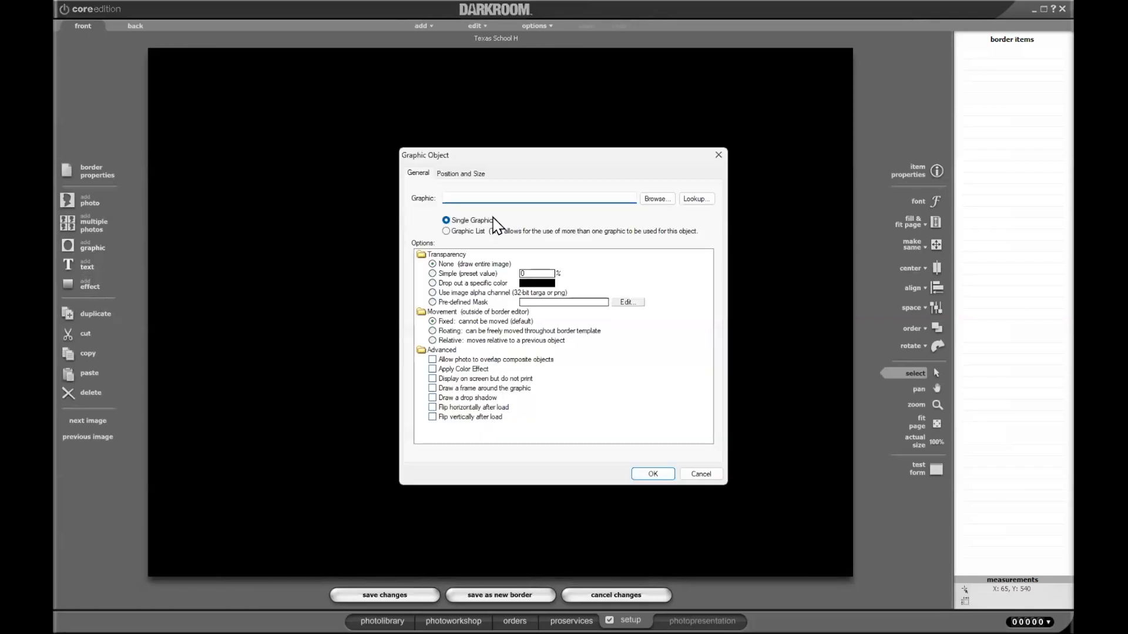
click(649, 199)
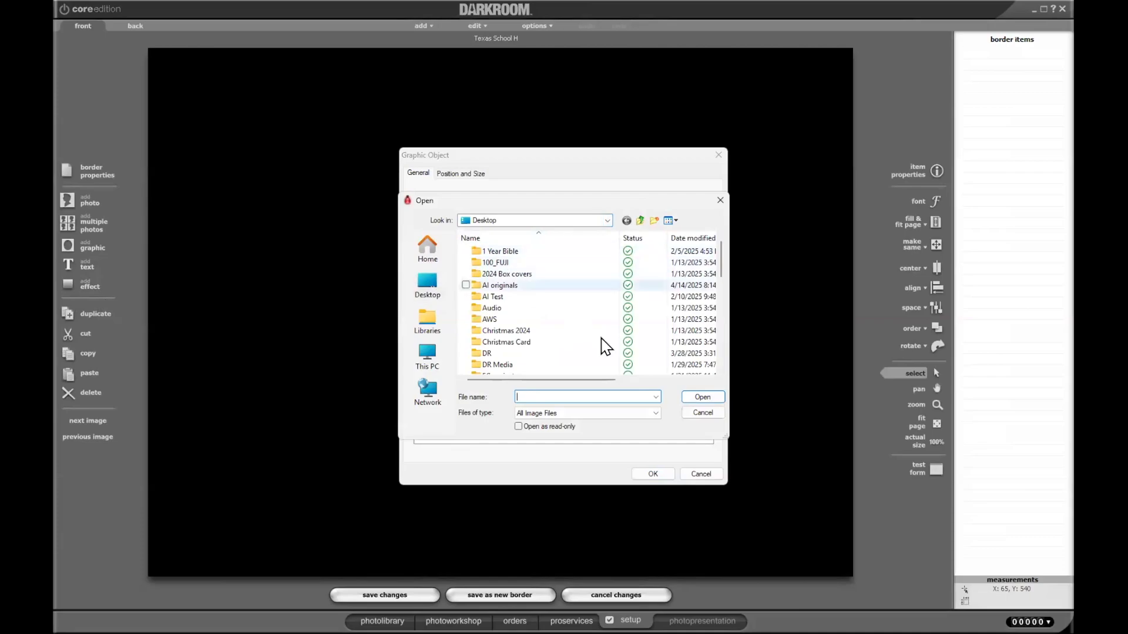
click(721, 284)
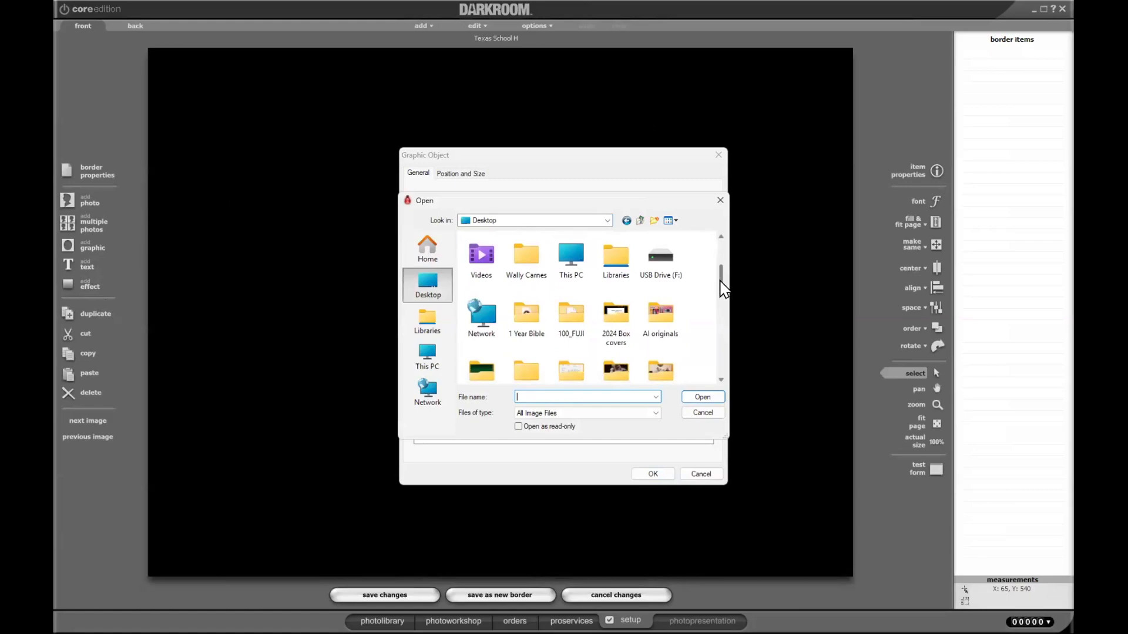
drag(721, 281, 720, 351)
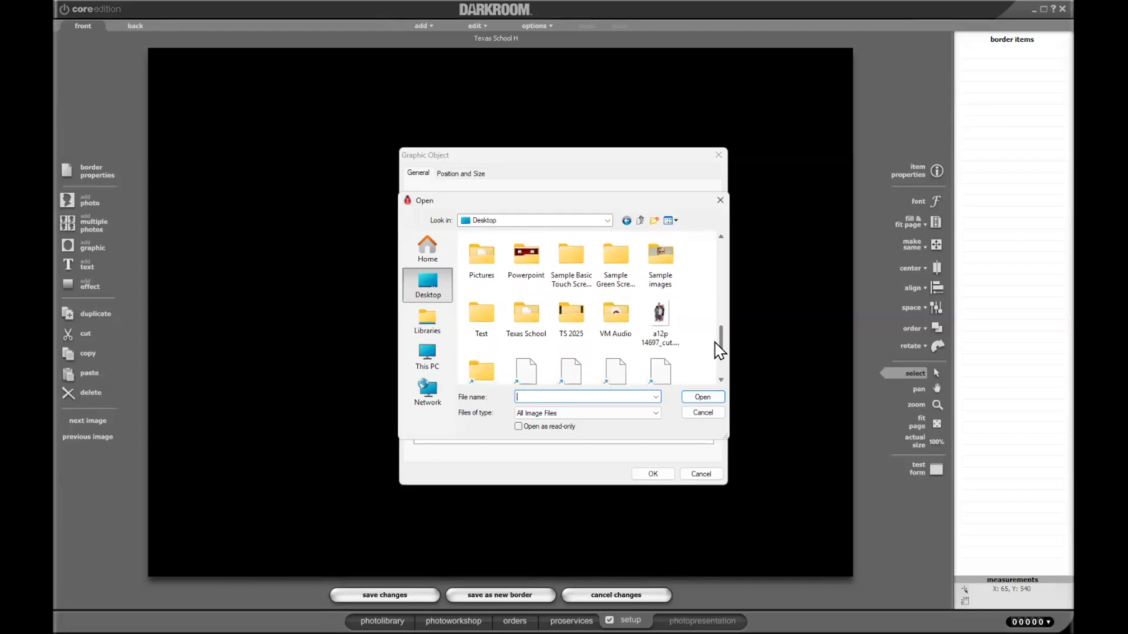
click(571, 310)
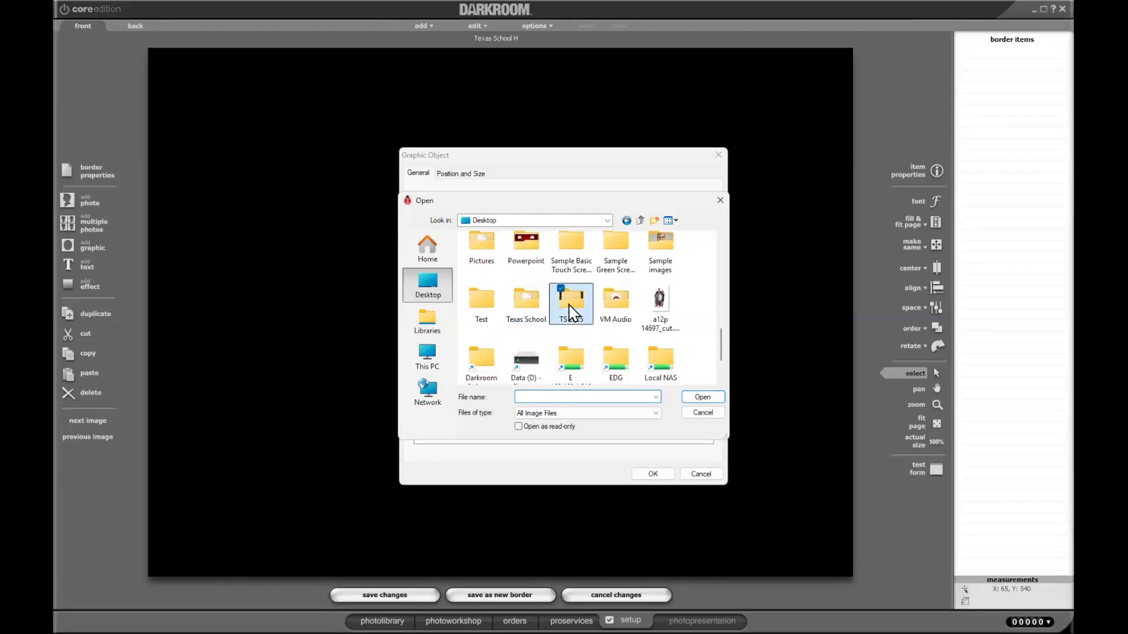
double_click(573, 315)
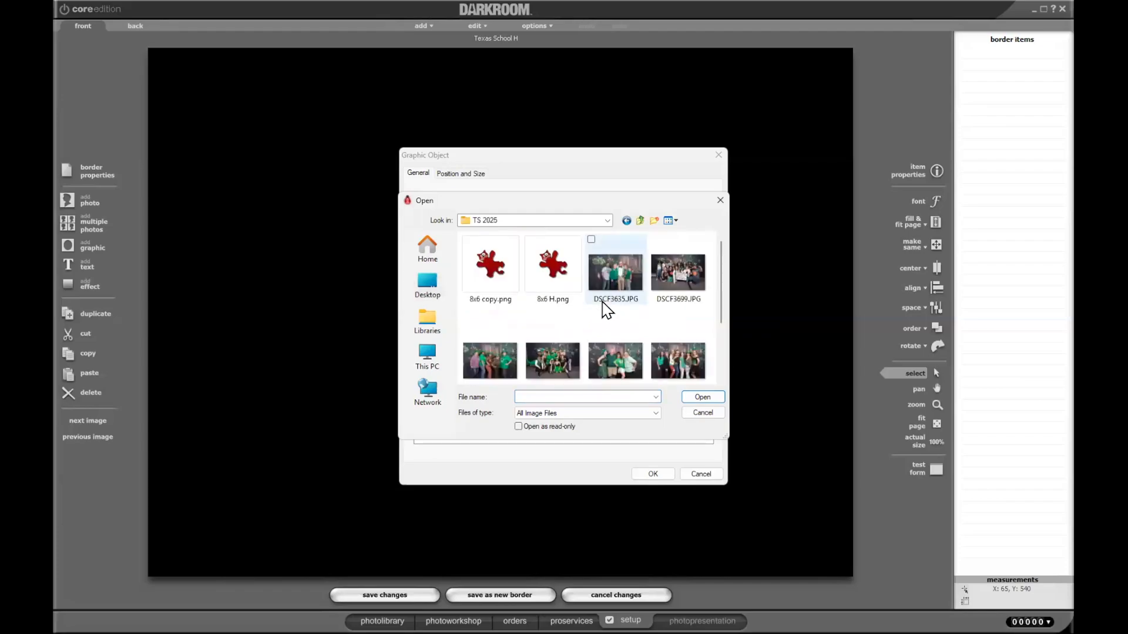
click(552, 257)
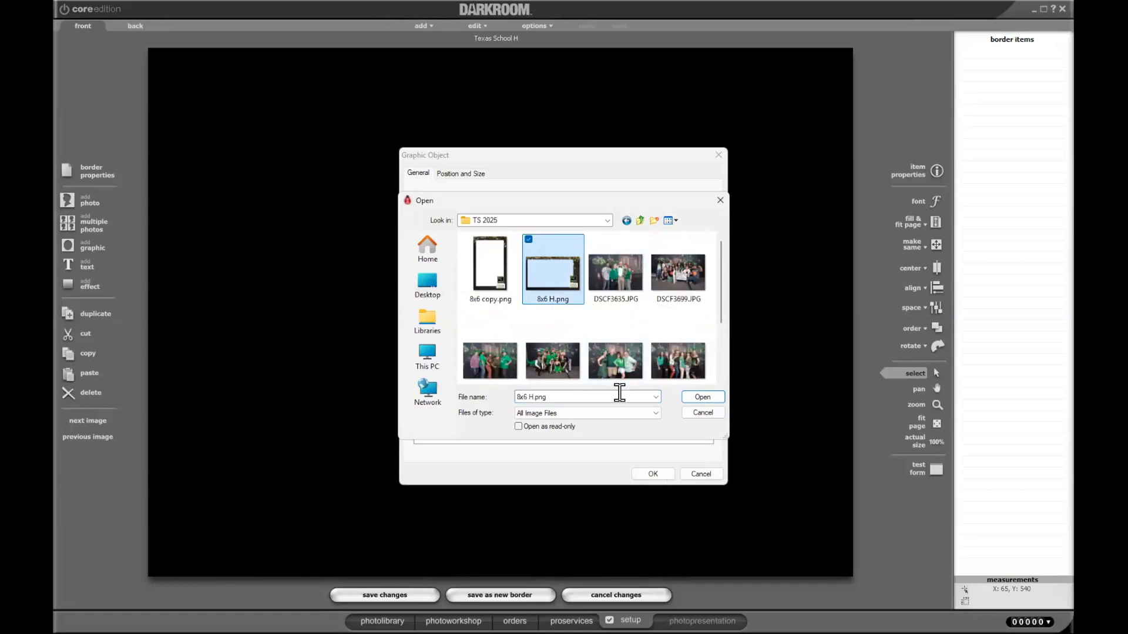
click(703, 397)
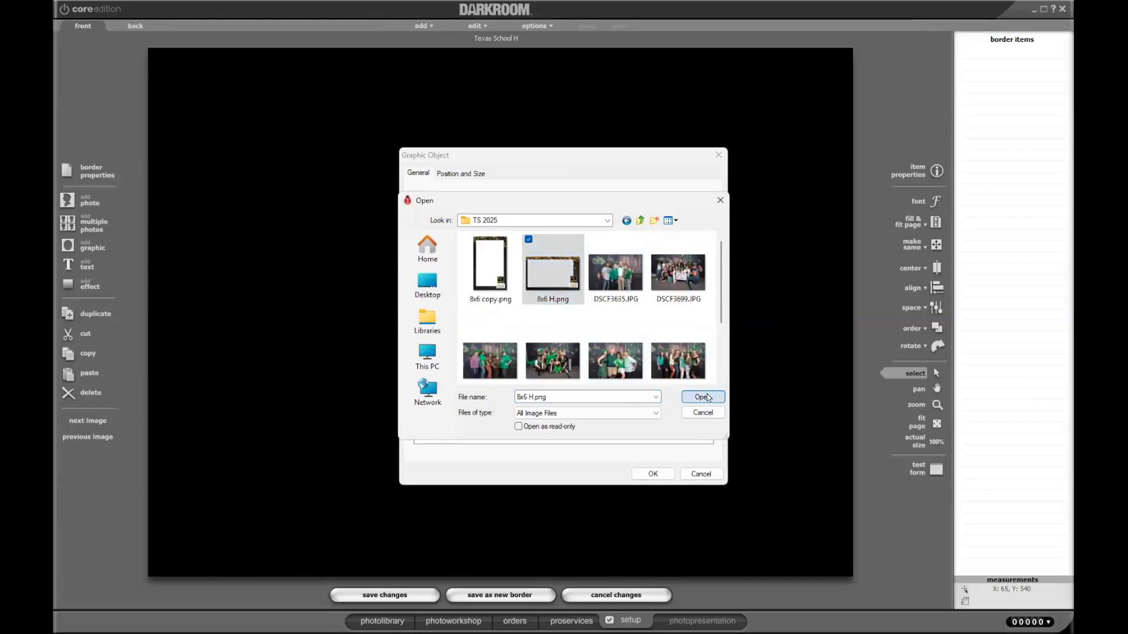
click(654, 475)
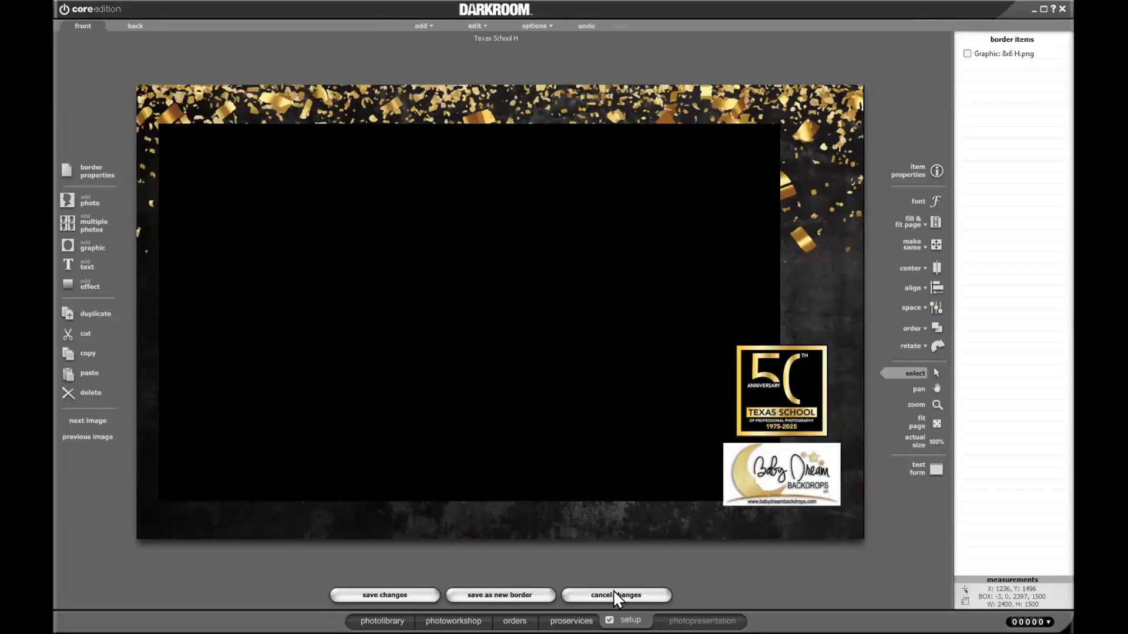
click(615, 595)
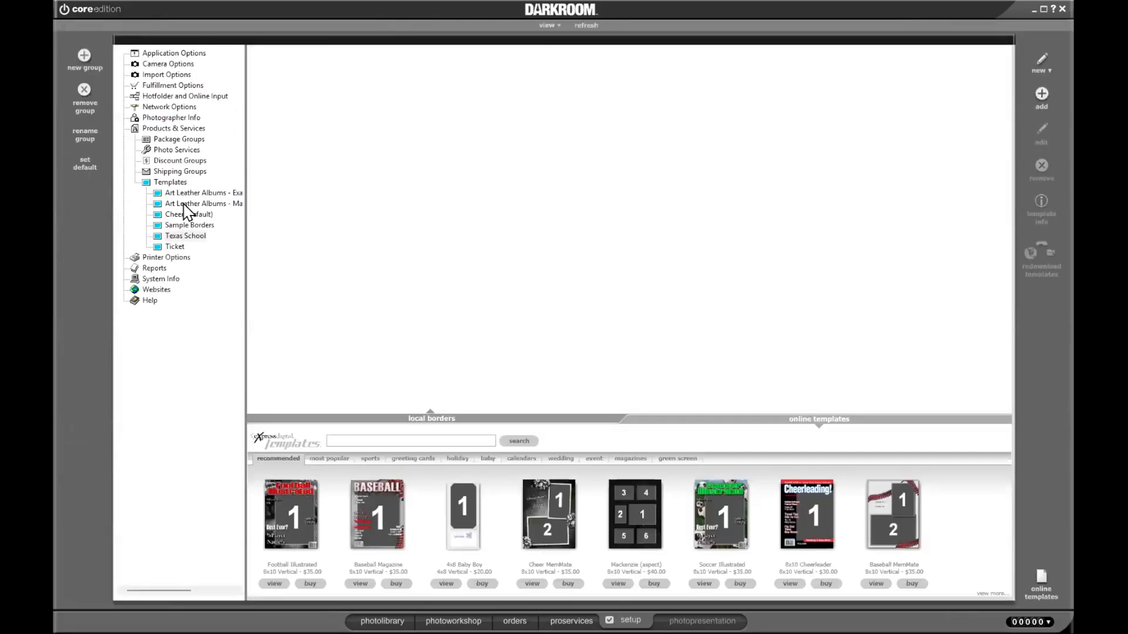
- Start a new border in the Texas School template group and set its description to Texas School H
click(184, 236)
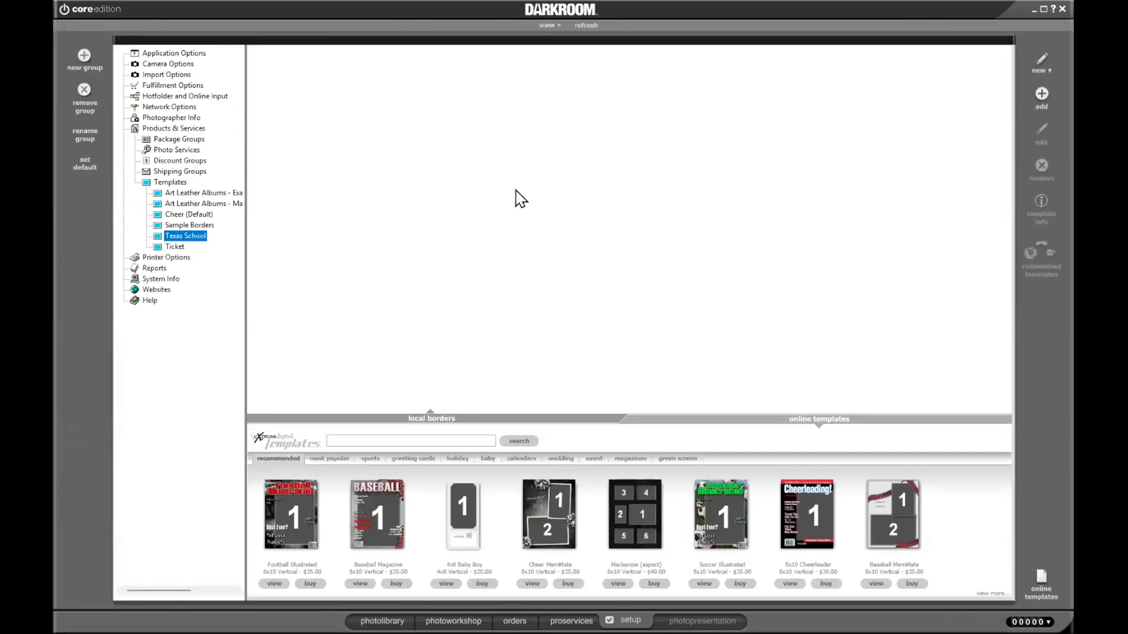
click(1041, 61)
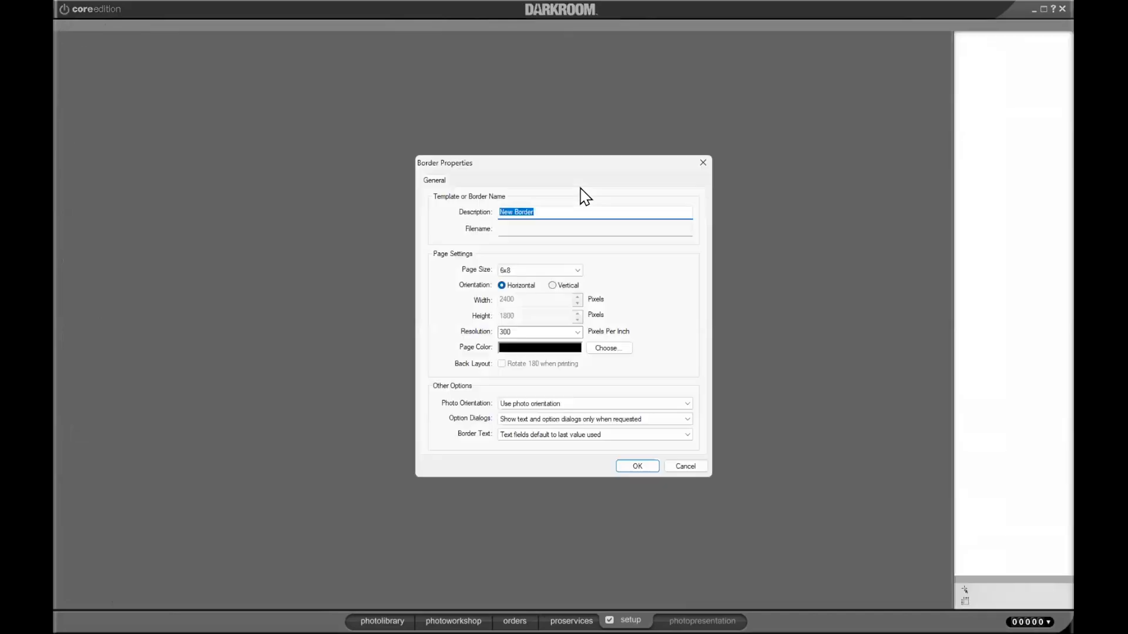
click(542, 210)
key(BackSpace)
key(BackSpace)
key(BackSpace)
key(BackSpace)
key(BackSpace)
key(BackSpace)
key(BackSpace)
key(BackSpace)
key(BackSpace)
text(Texas School H)
- Set the horizontal border's page size to 5x8 and accept the border properties
click(522, 272)
scroll(526, 305, up, 6)
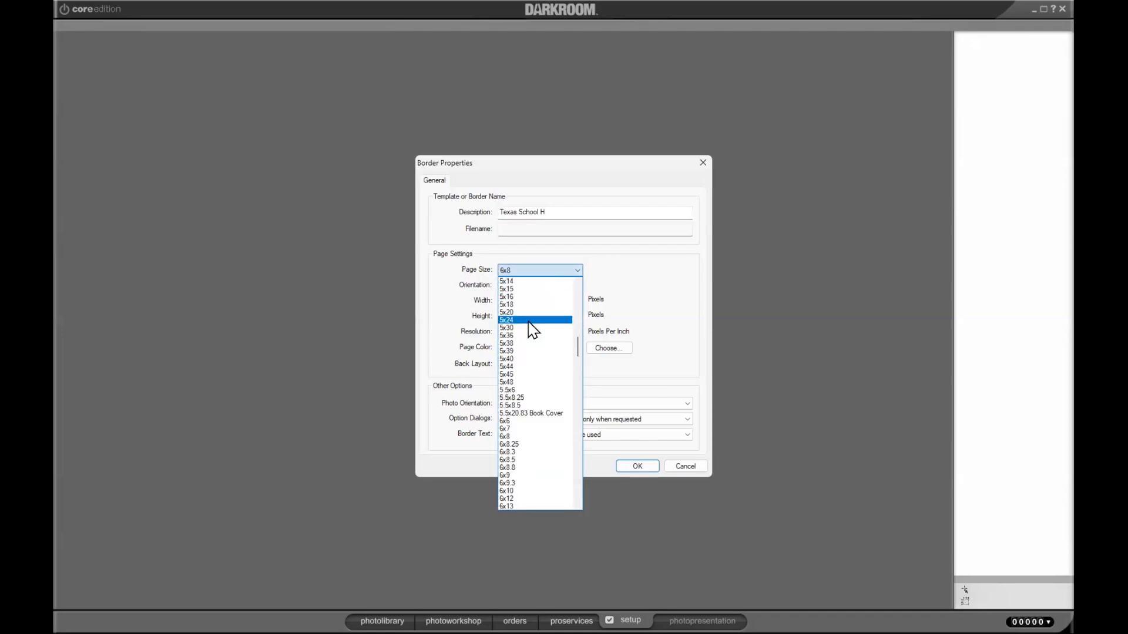
scroll(532, 323, up, 7)
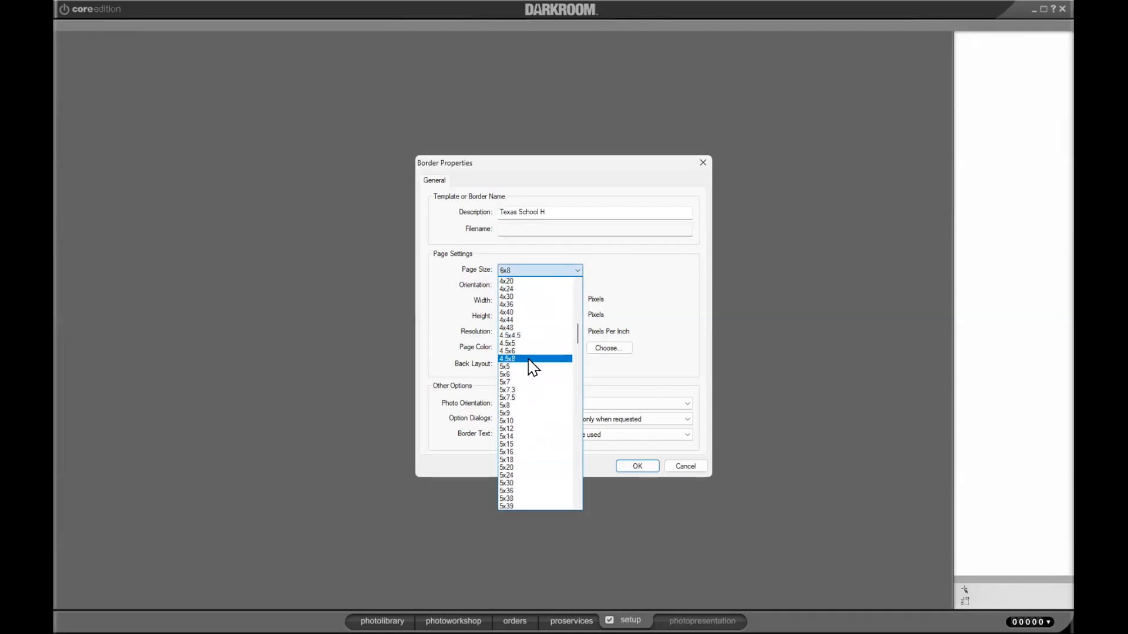
click(525, 408)
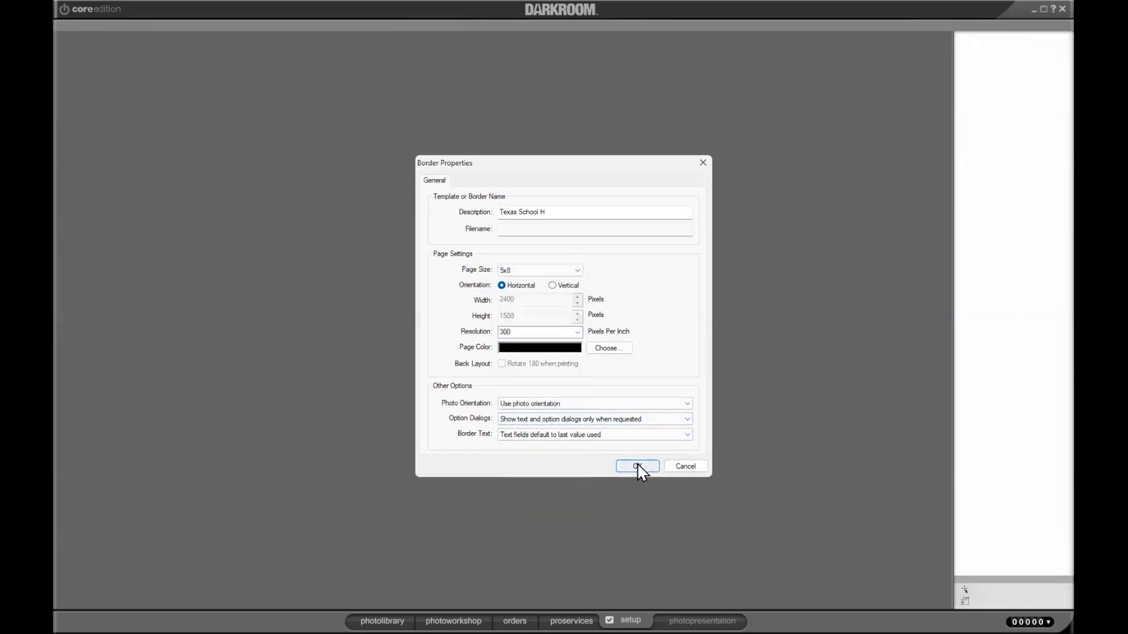
click(638, 466)
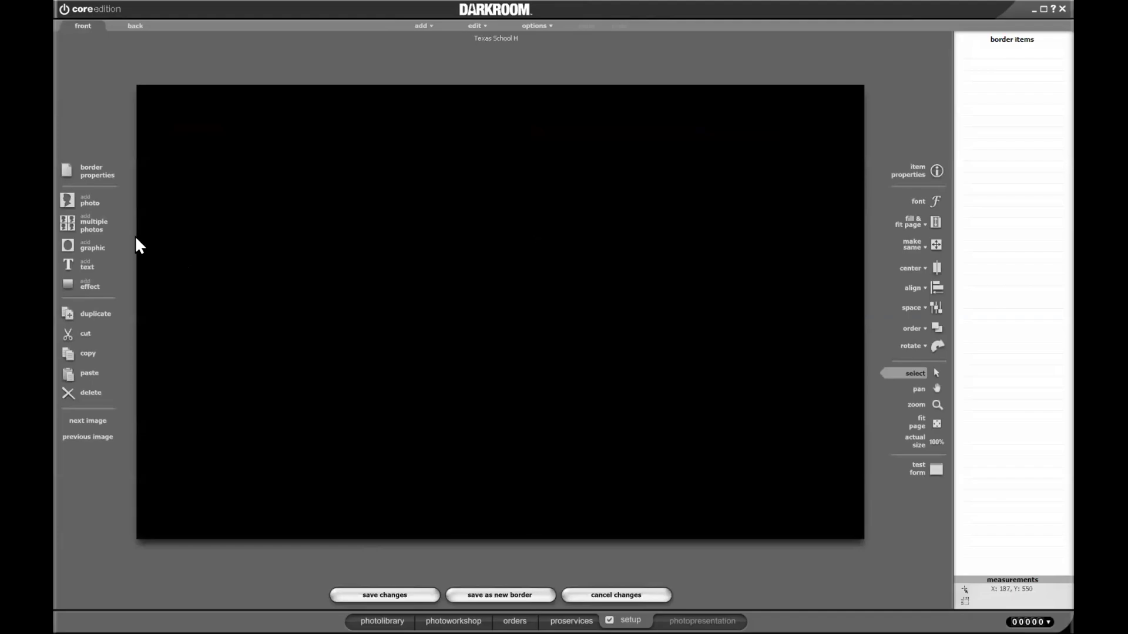
- Add the graphic 8x6 H.png from the TS 2025 folder to the horizontal border
click(87, 247)
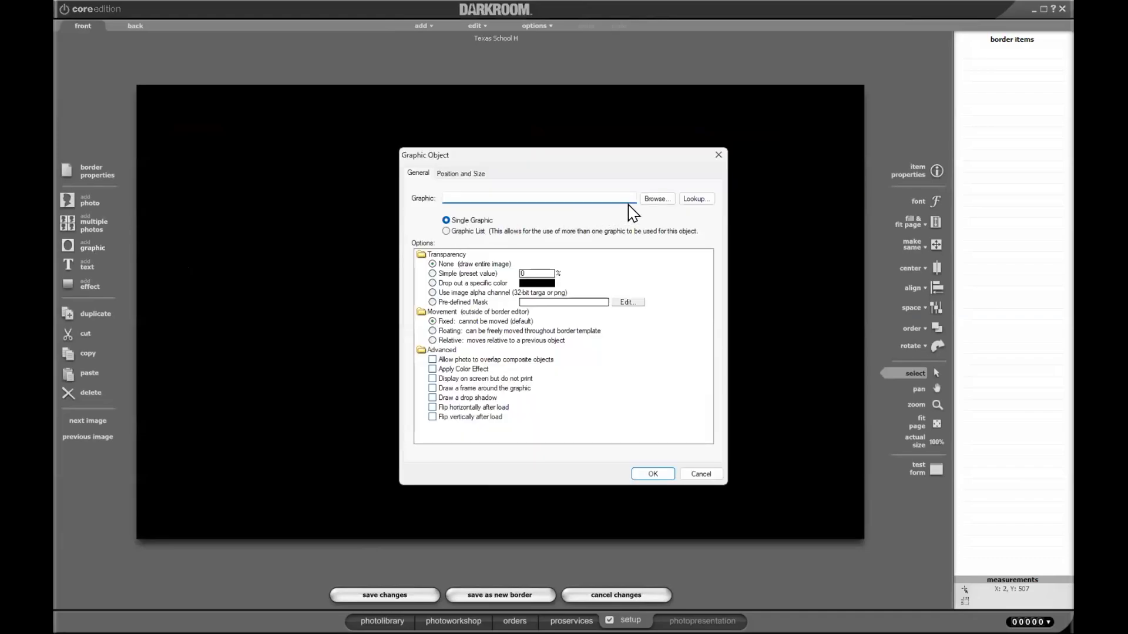
click(651, 200)
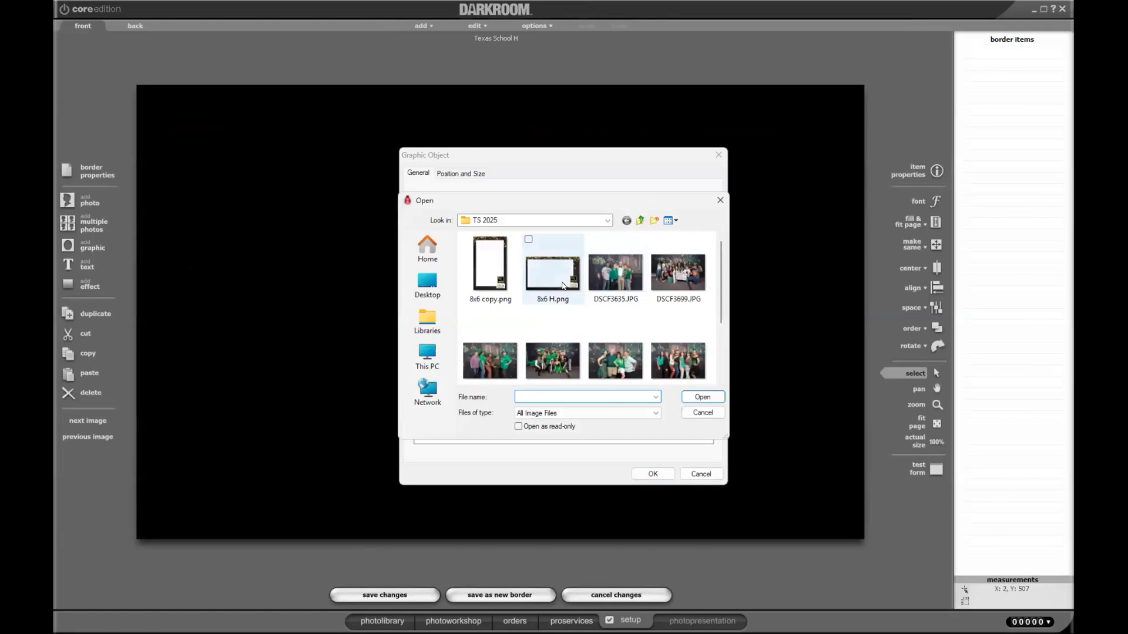
click(562, 286)
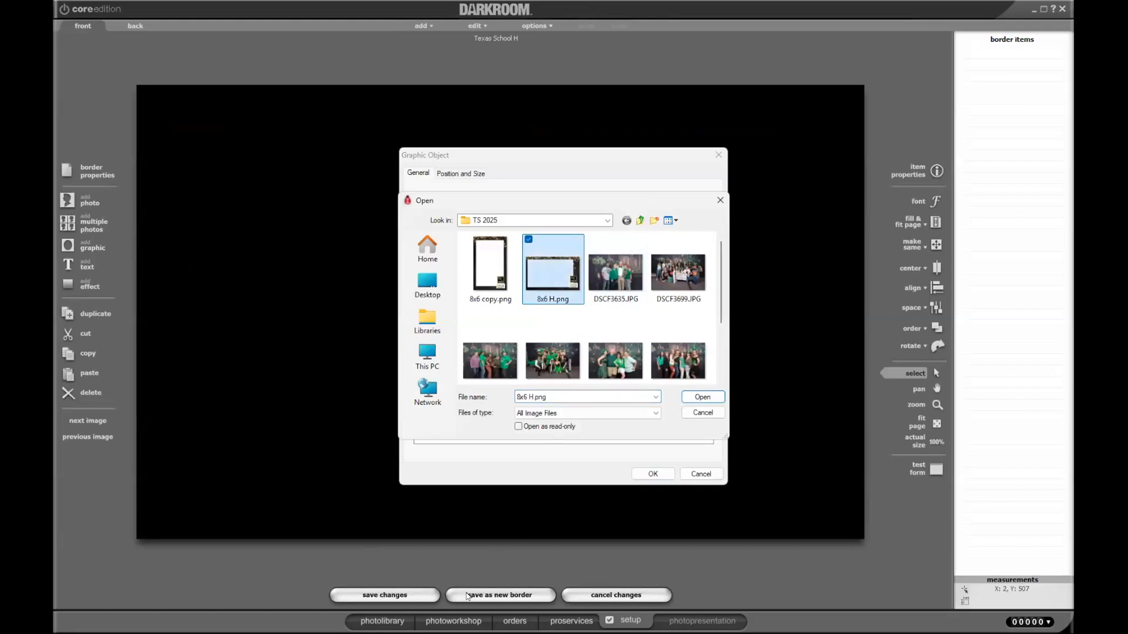
click(703, 397)
click(653, 474)
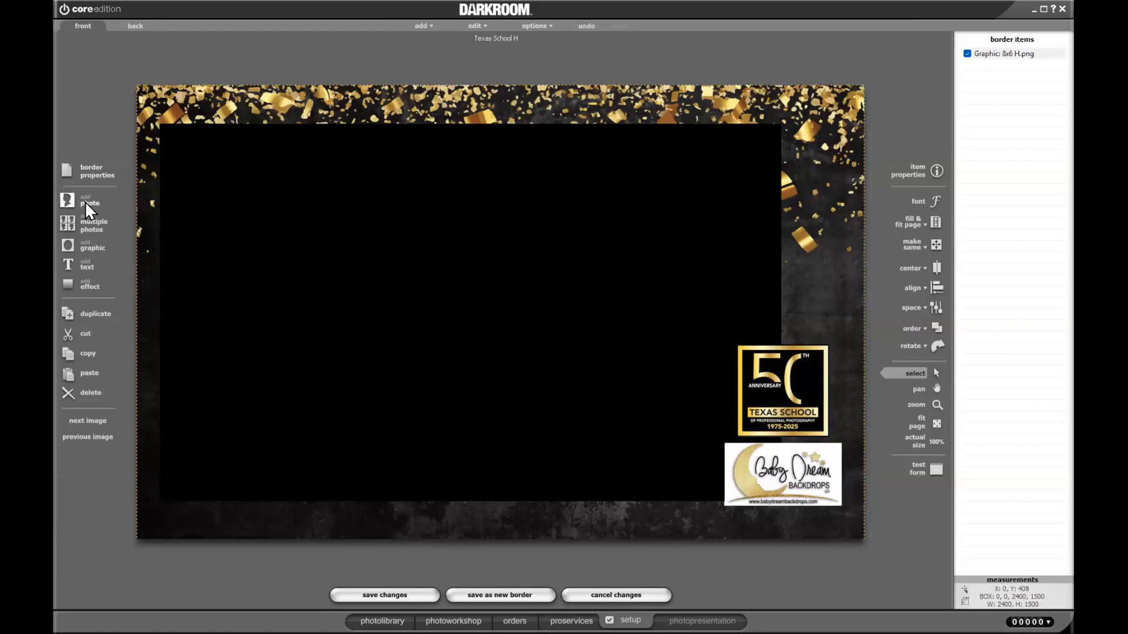
- Add a photo placeholder of about 2058 by 1288 pixels over the frame opening, layered behind the graphic, and save the border
double_click(427, 258)
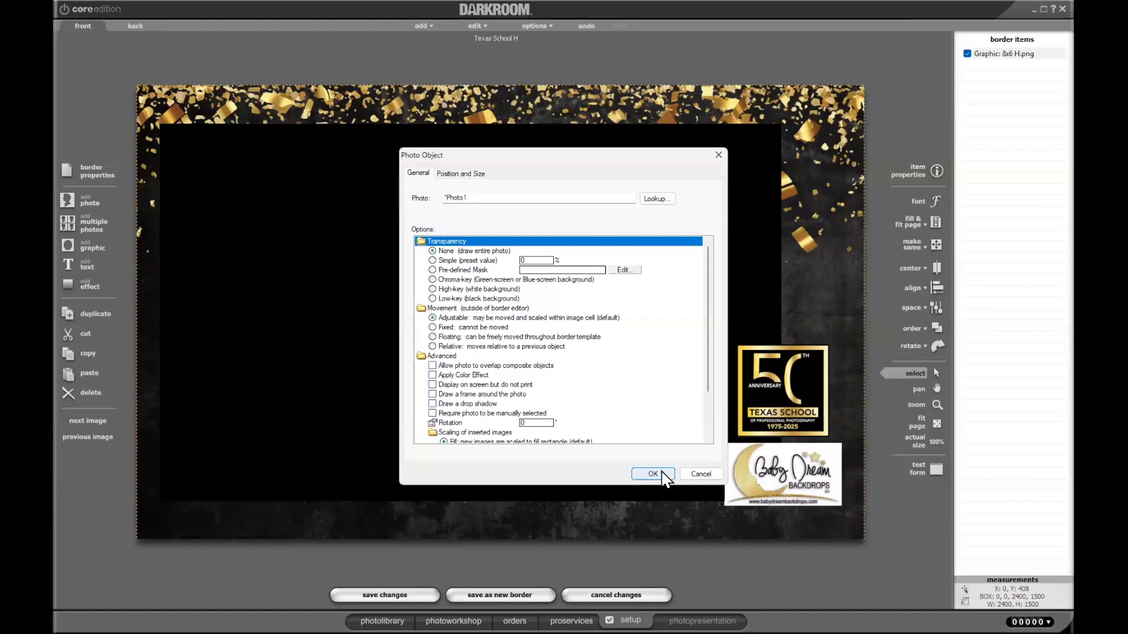
click(653, 474)
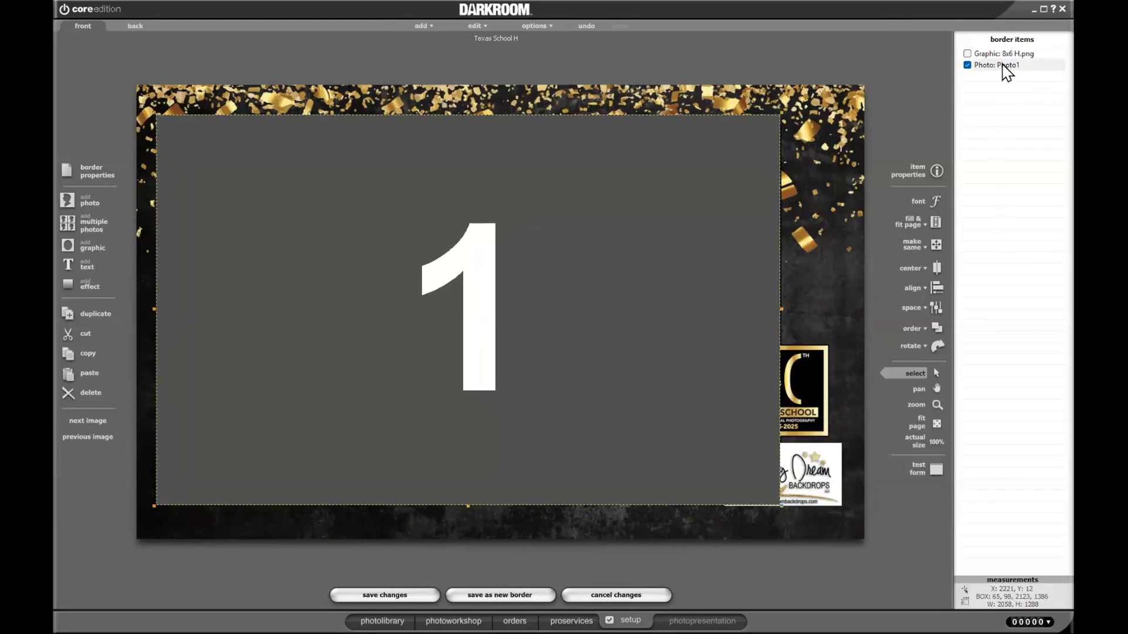
drag(1000, 52, 1022, 111)
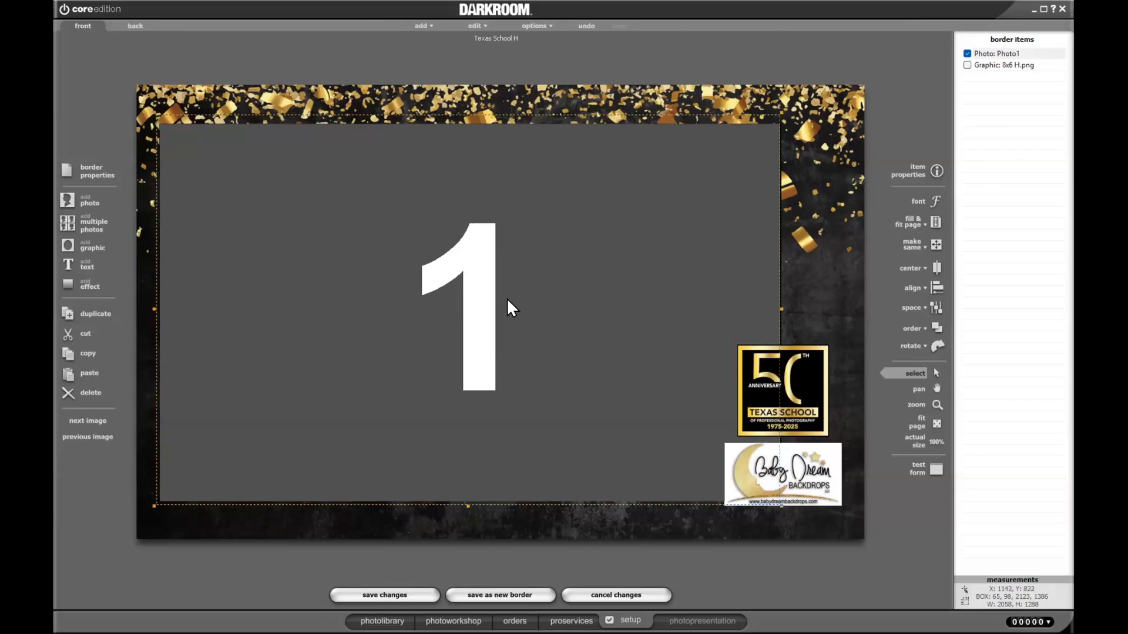
click(638, 87)
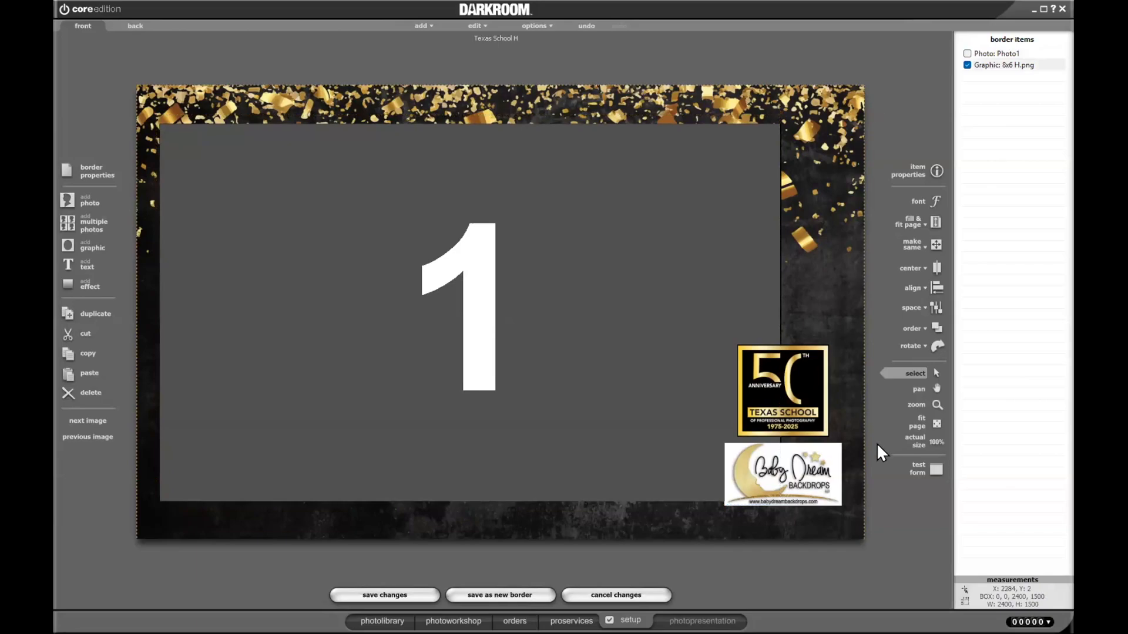
click(395, 596)
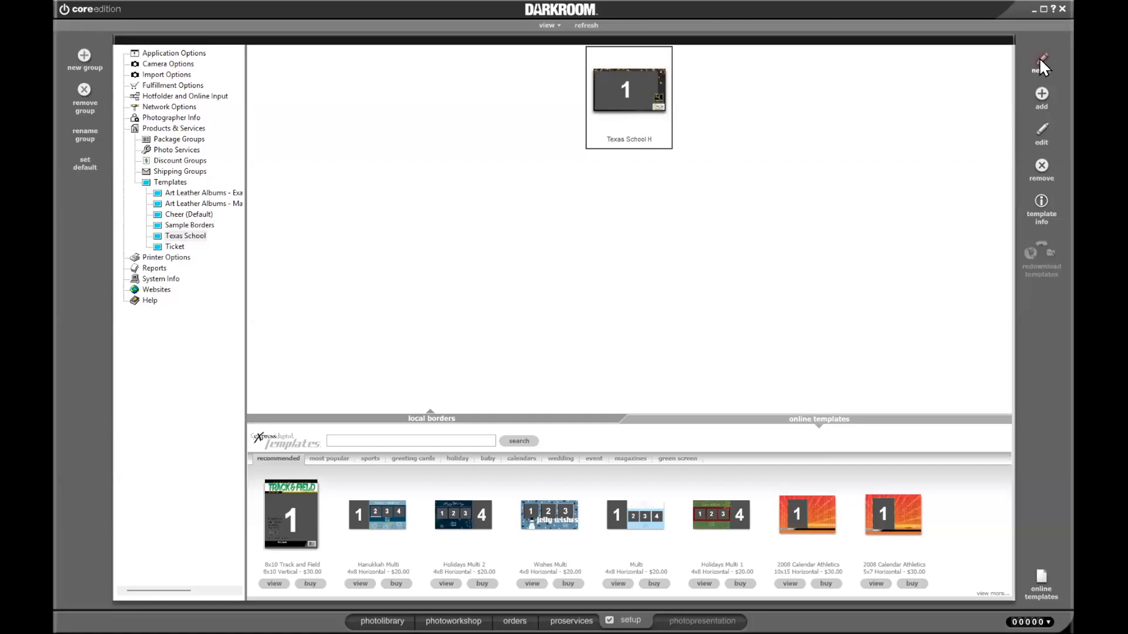
- Create a new border named Texas School with vertical orientation in the Texas School template group
click(1040, 59)
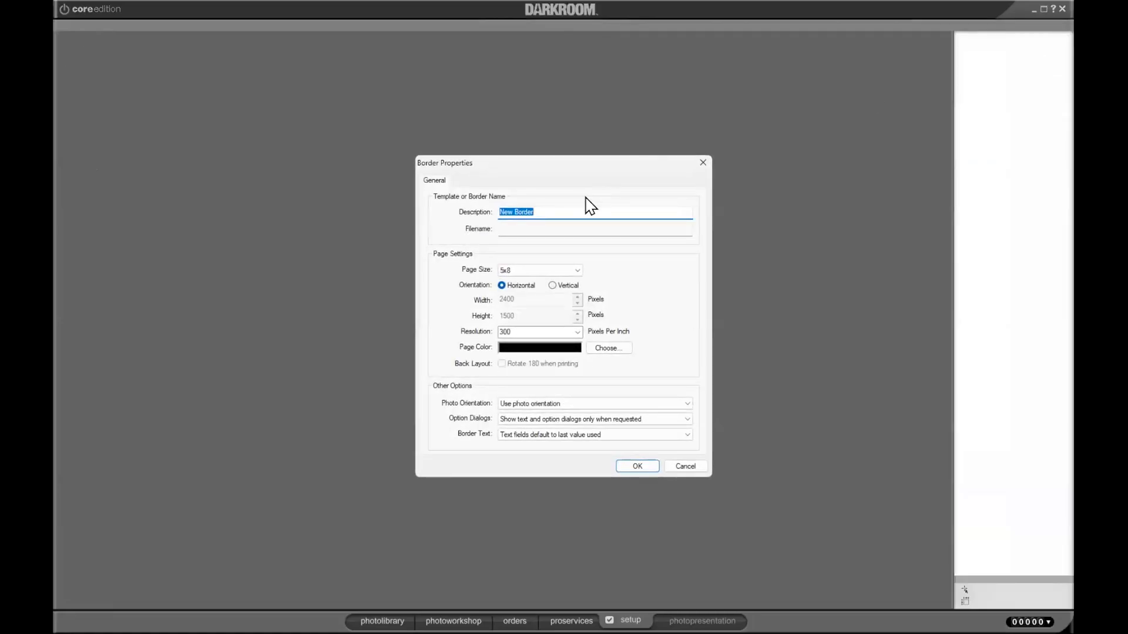
text(Tew)
key(BackSpace)
text(xas Sc)
text(hi)
key(BackSpace)
key(BackSpace)
text(ool)
key(BackSpace)
key(BackSpace)
key(BackSpace)
text(chool)
click(569, 286)
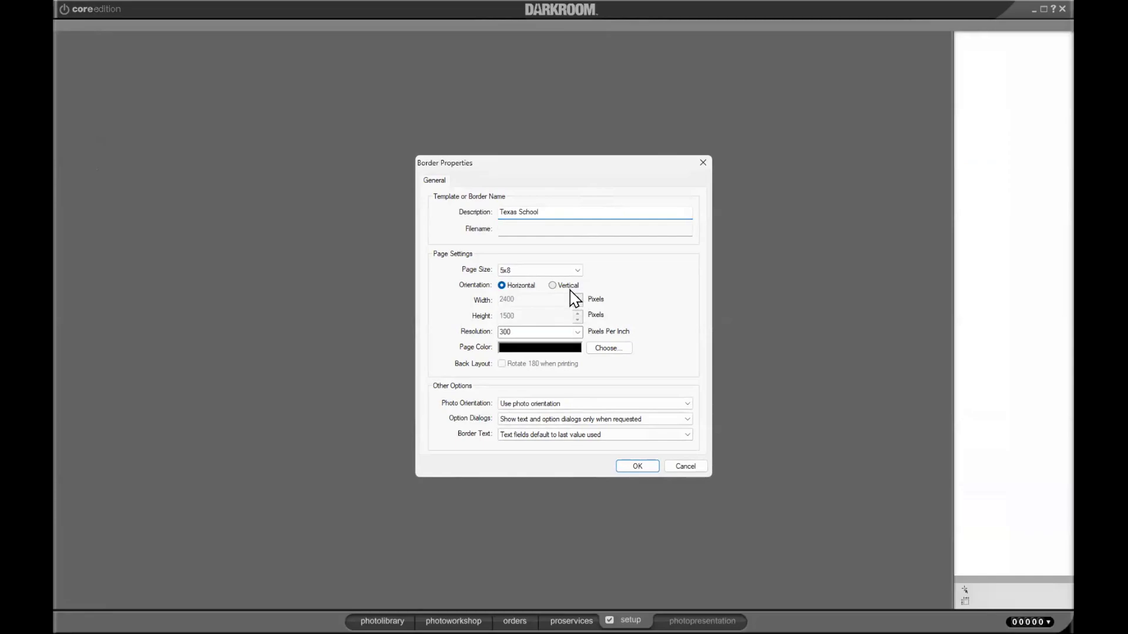
click(638, 466)
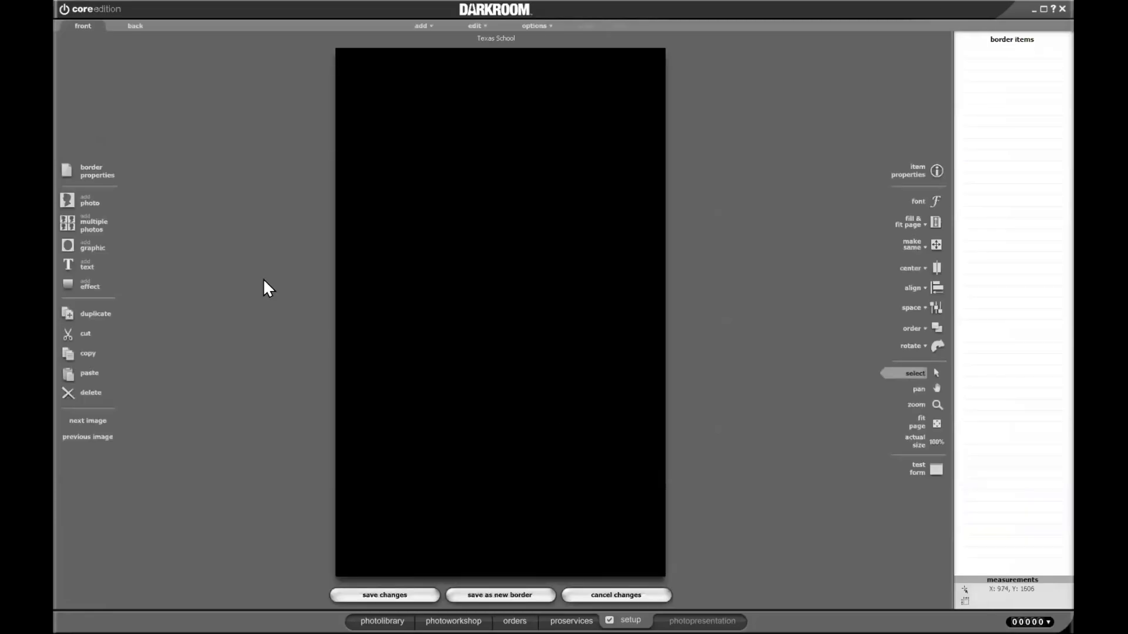
- Add the graphic 8x6 copy.png from the TS 2025 folder to the vertical border
click(91, 249)
click(658, 196)
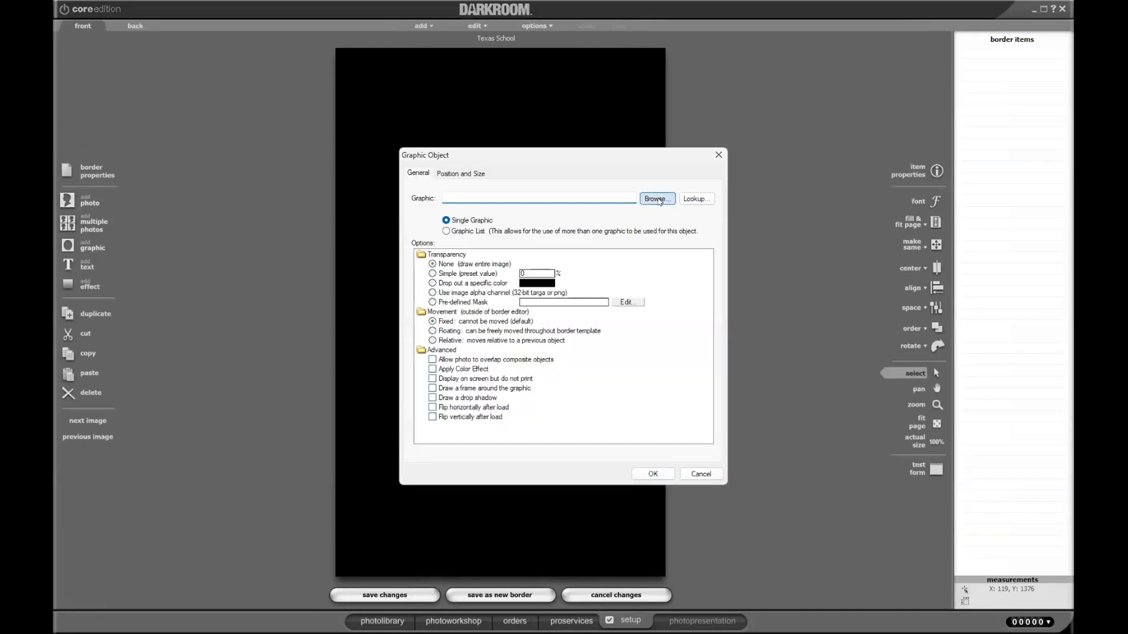
click(491, 264)
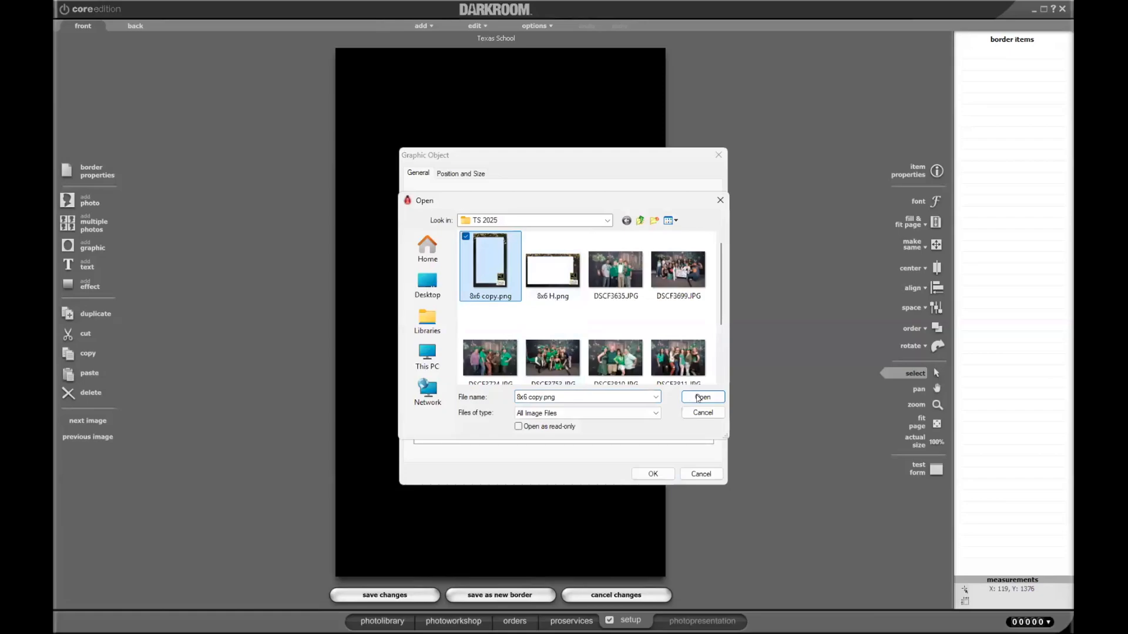
click(698, 398)
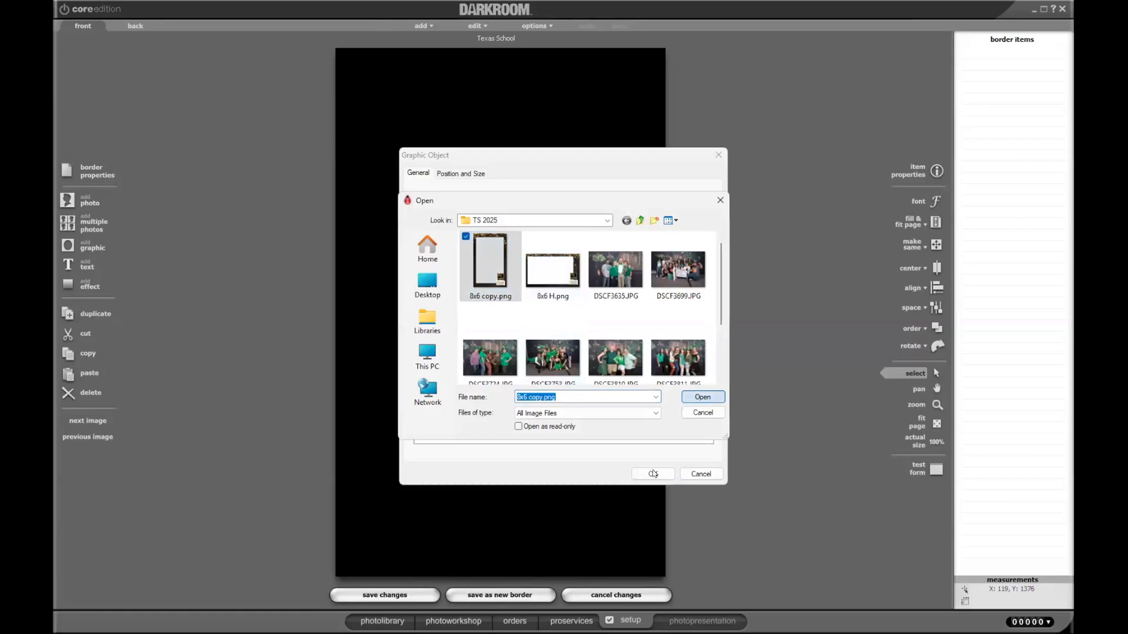
click(652, 475)
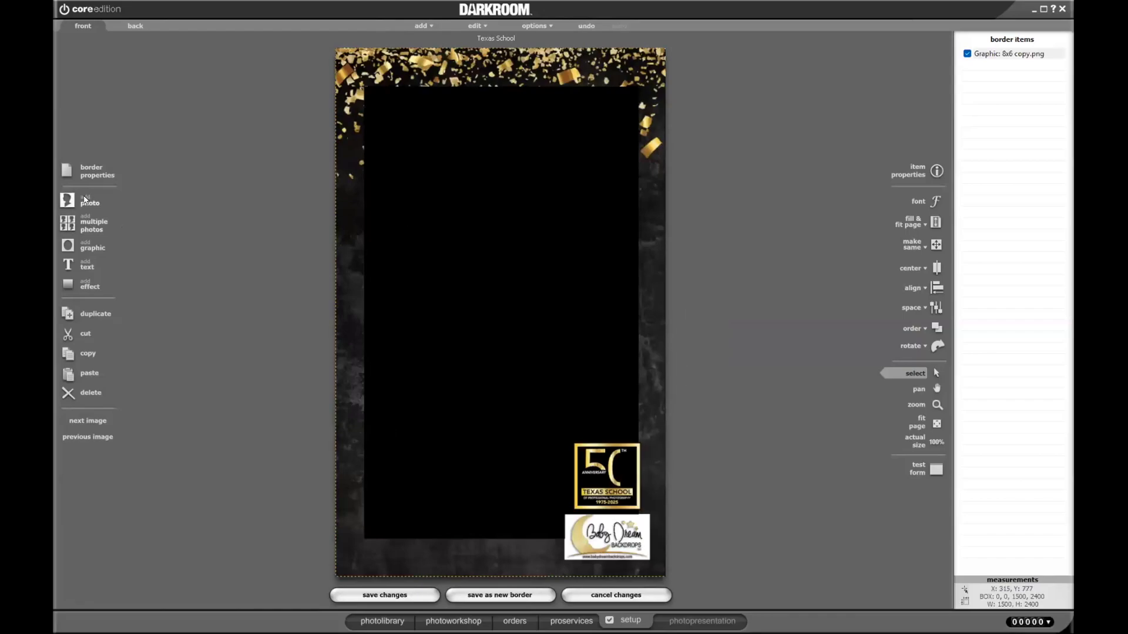
- Add a photo placeholder of about 1288 by 2058 pixels over the vertical frame's opening, layered behind the graphic, and save the border
click(85, 200)
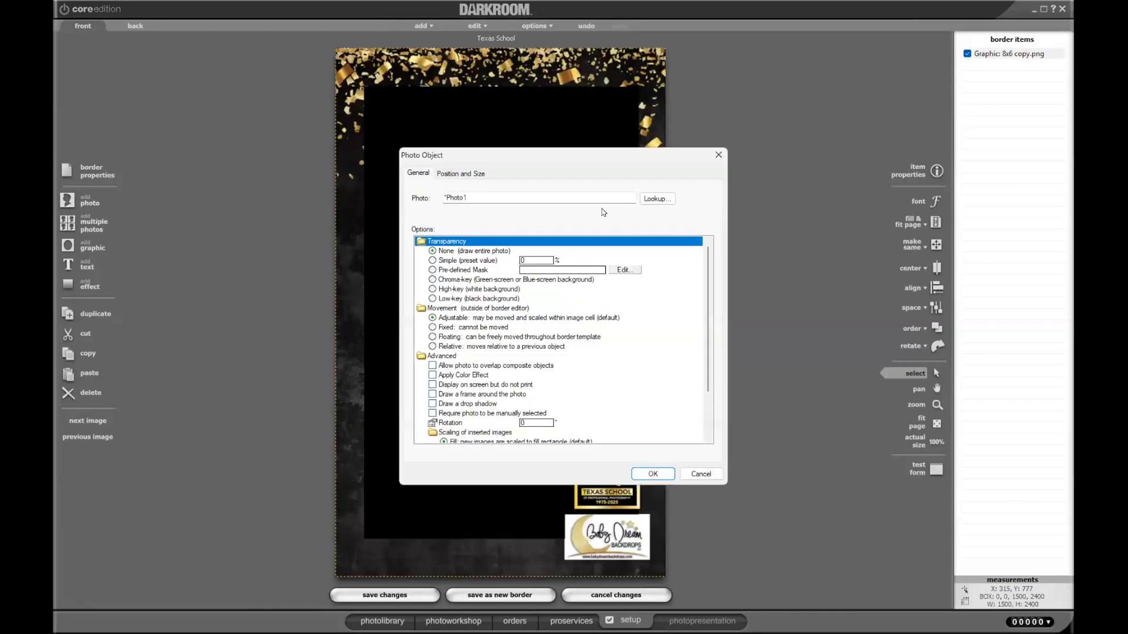
click(653, 475)
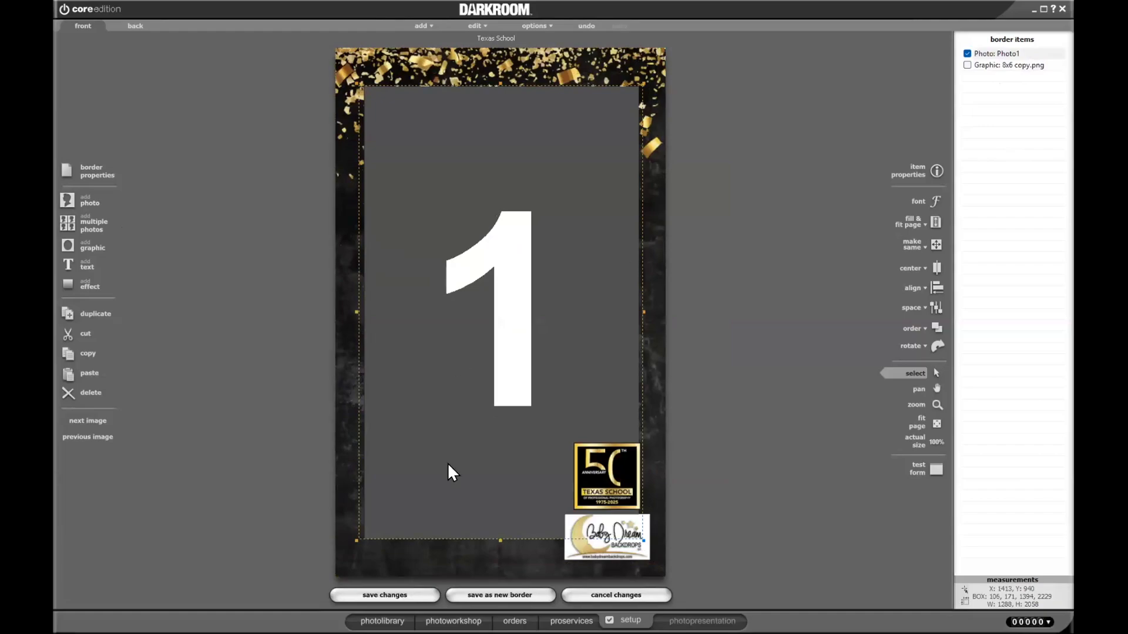
click(389, 593)
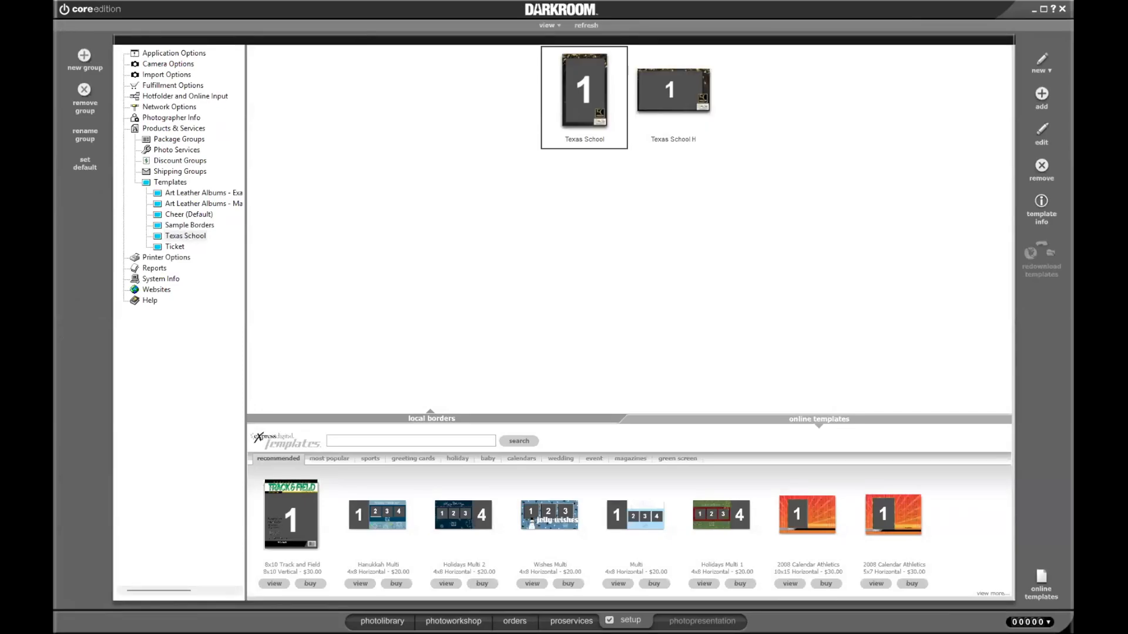
- Review the print packages offered for the Texas School 2025 catalog in the photo library
click(584, 97)
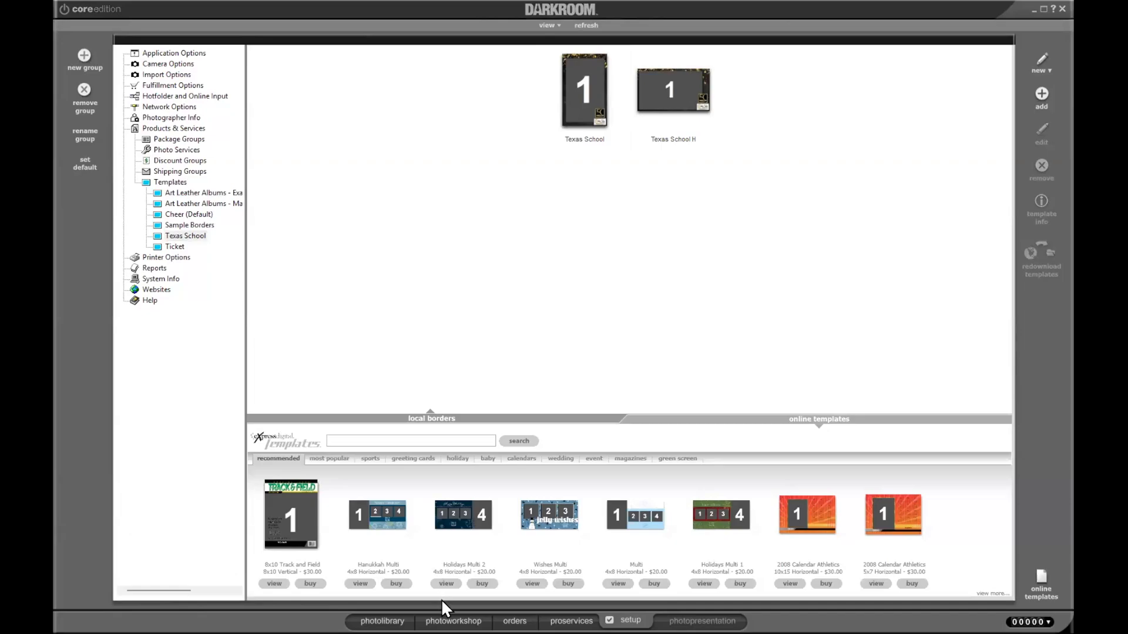
click(383, 622)
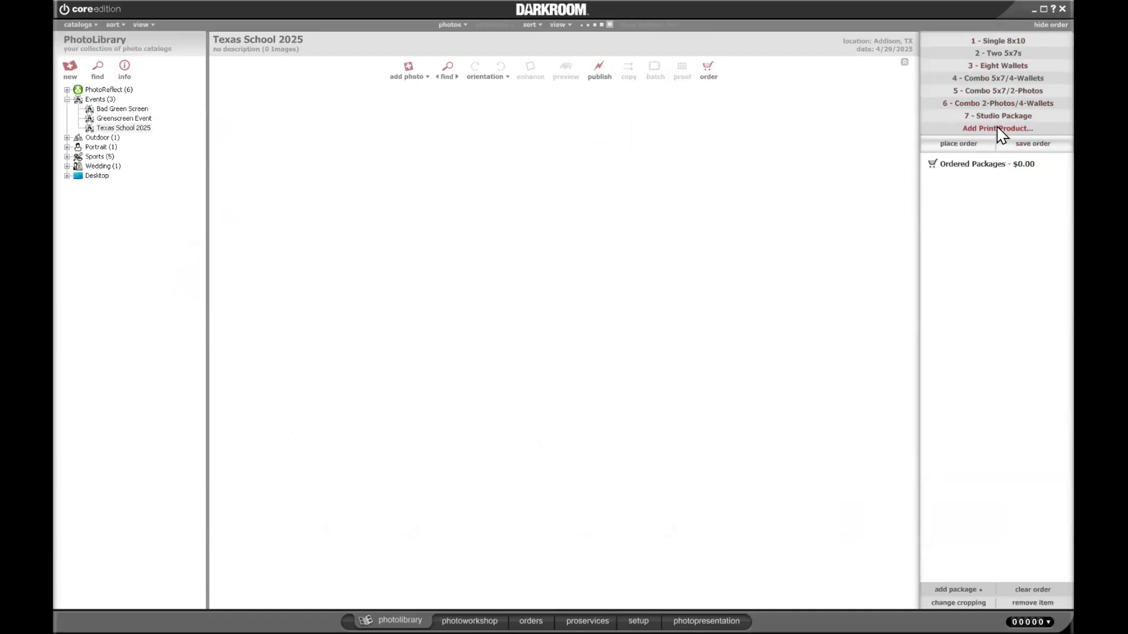
click(1000, 66)
- Create a new package group named Texas School in the Products & Services setup
click(638, 621)
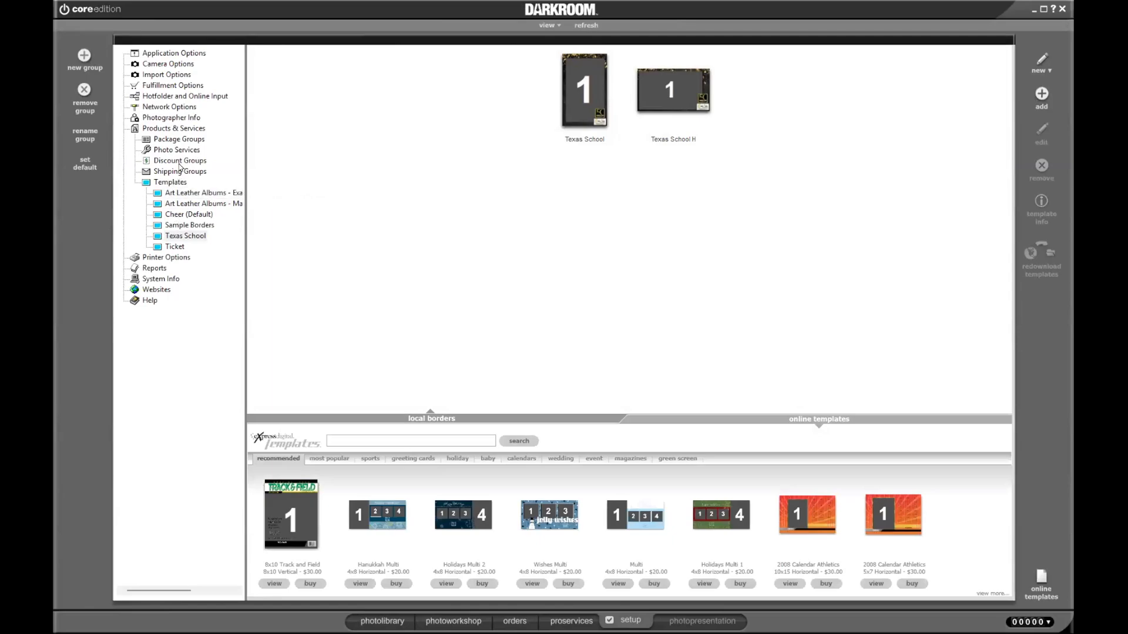
click(180, 140)
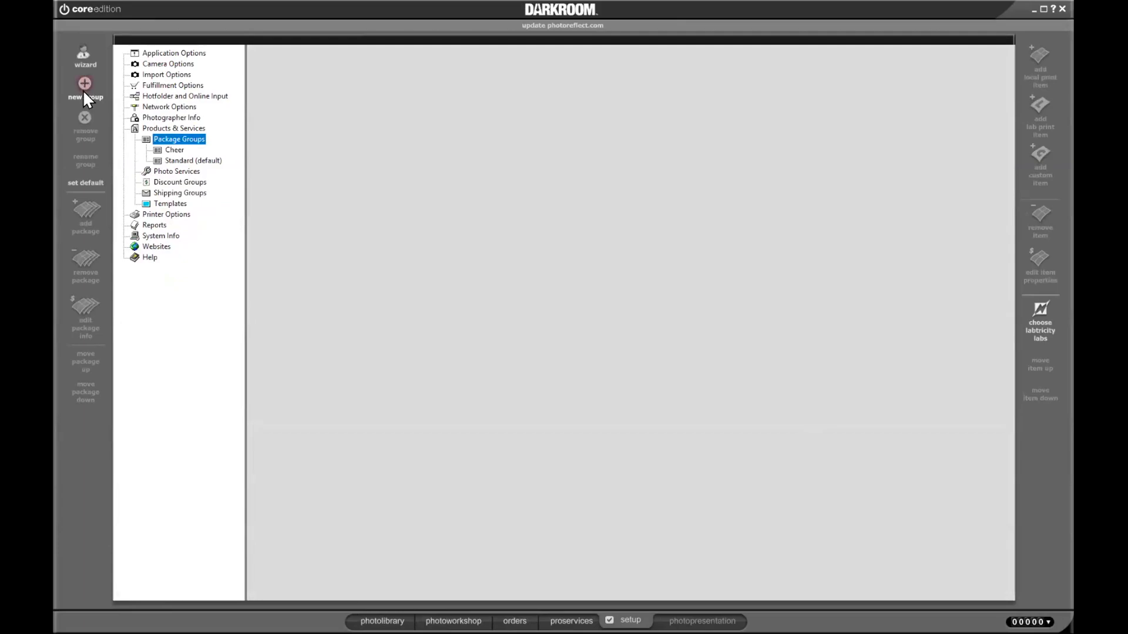
click(84, 83)
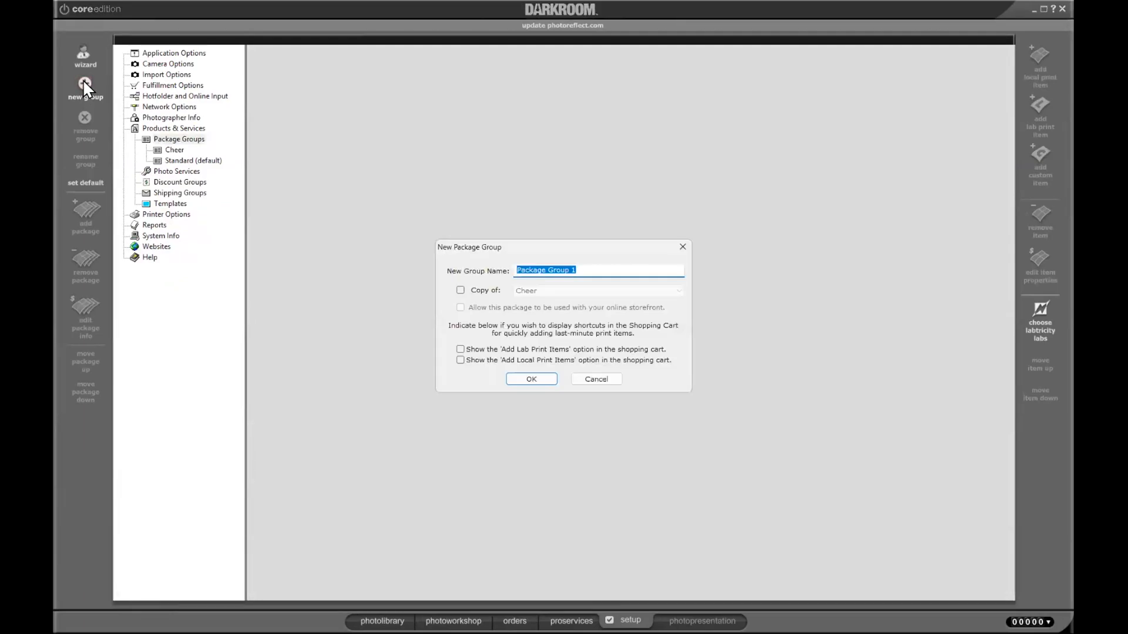
text(Texas School)
click(528, 381)
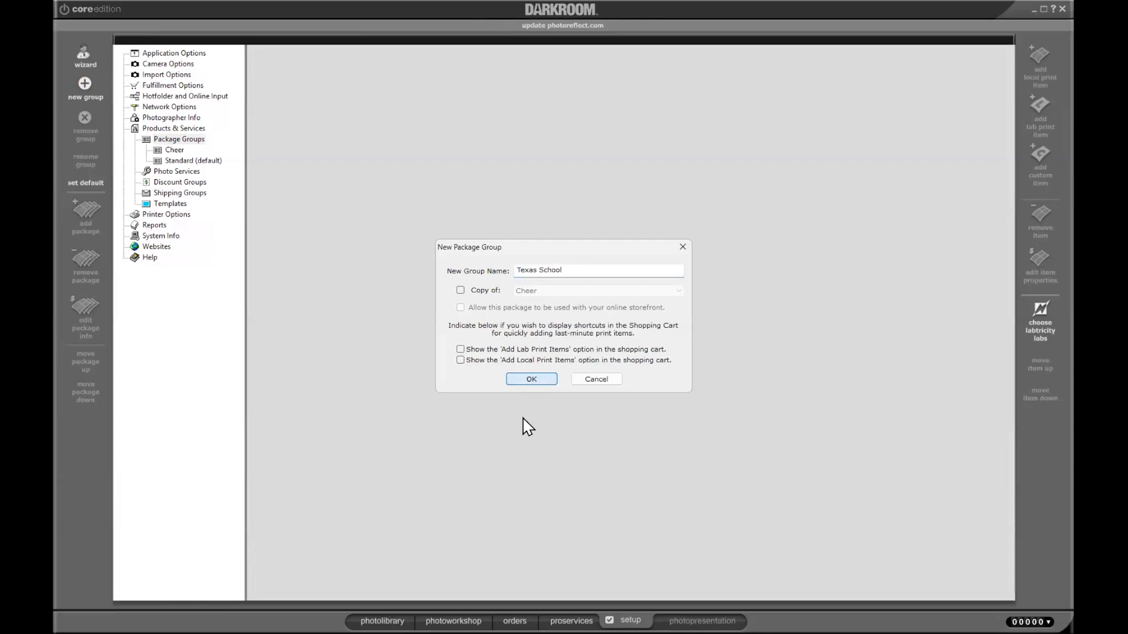
click(531, 379)
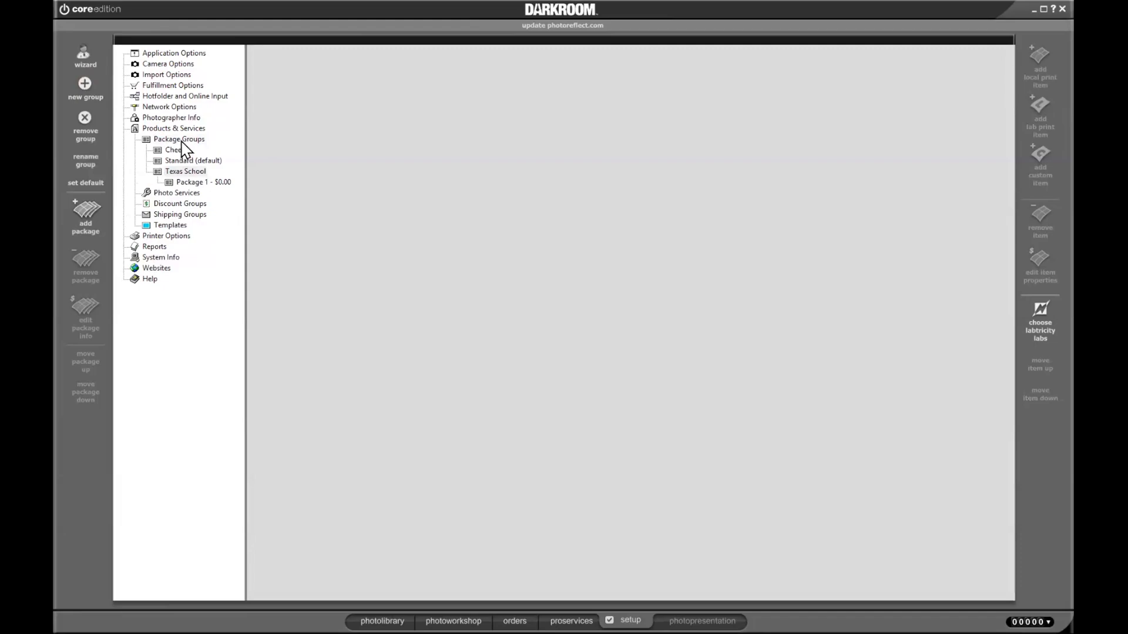
- Rename the Texas School group's Package 1 to 6x8, enable Quick Print, and accept it as a free package
click(183, 182)
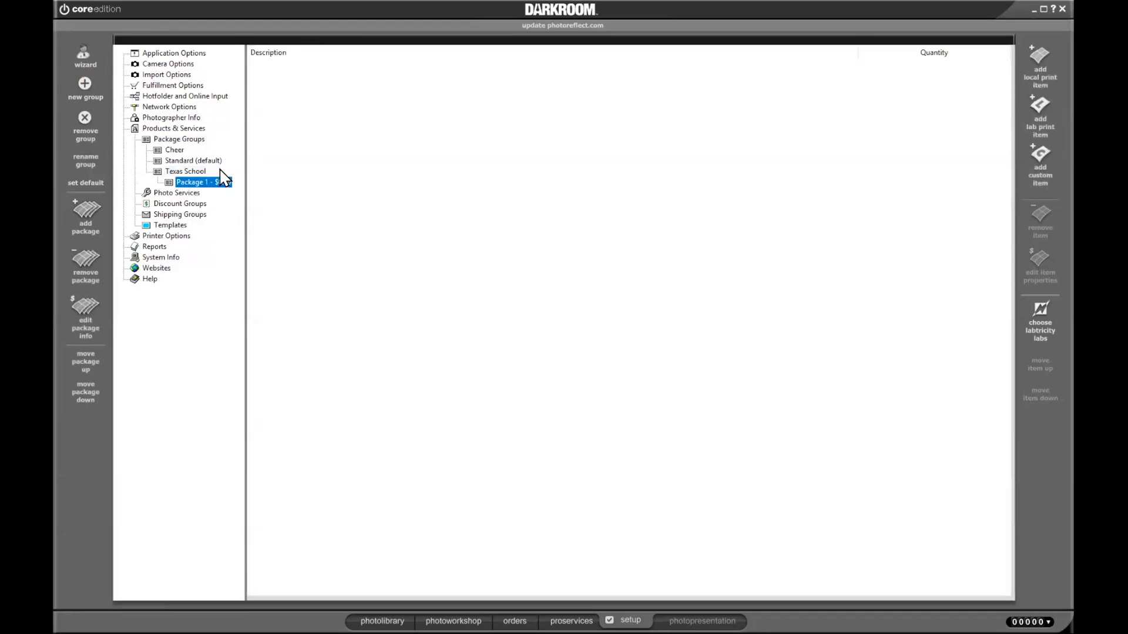
double_click(195, 183)
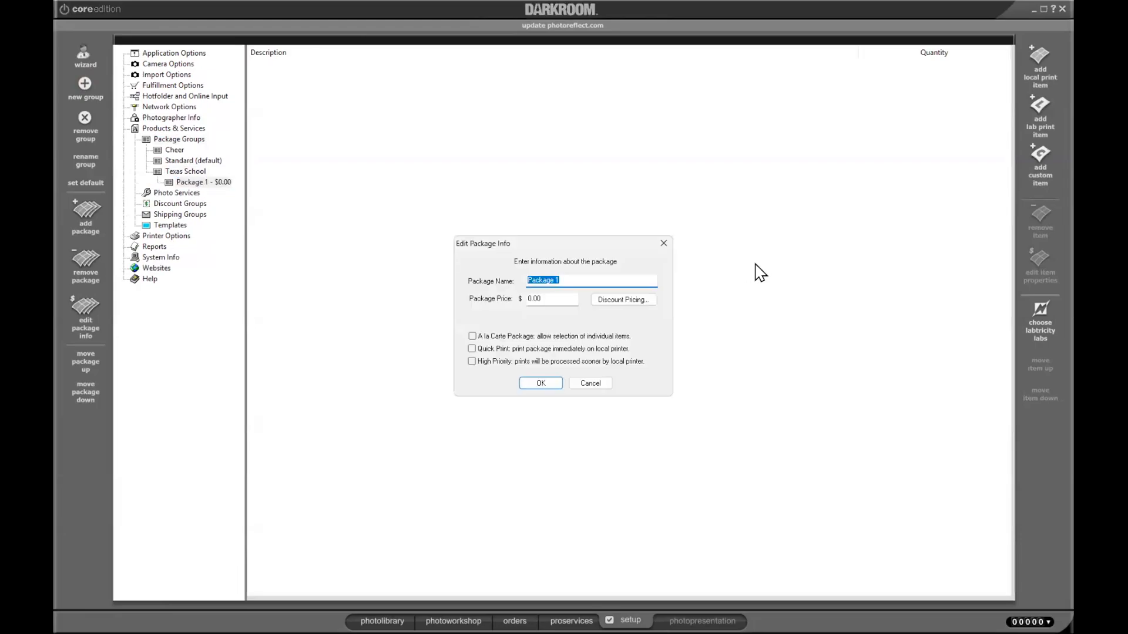
text(6c)
text(8)
key(BackSpace)
key(BackSpace)
click(472, 349)
click(541, 384)
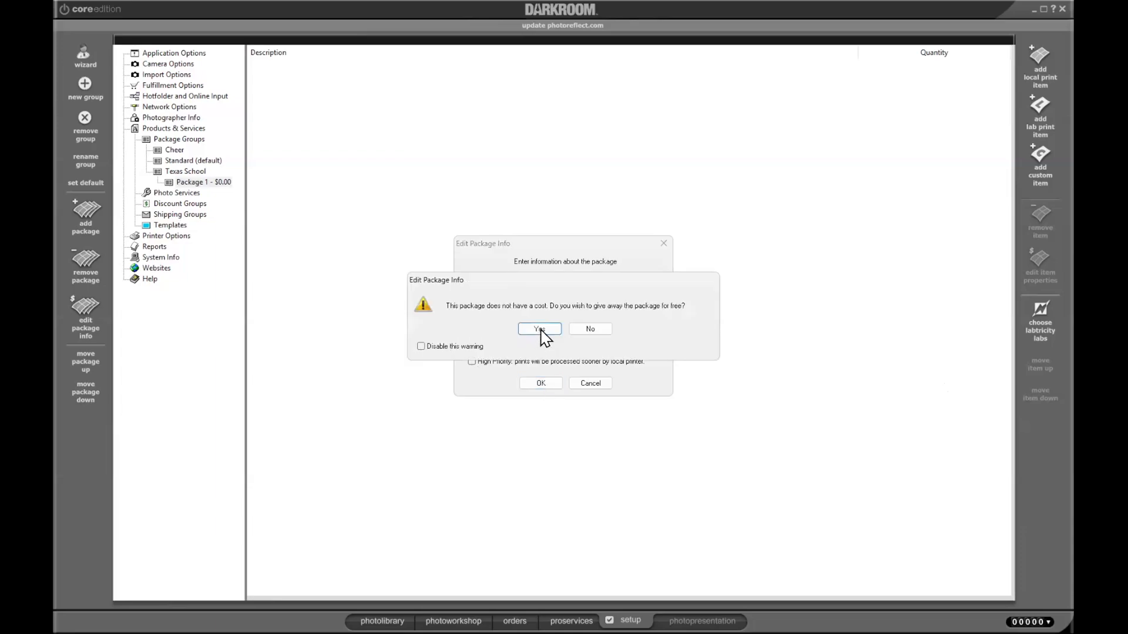
click(539, 330)
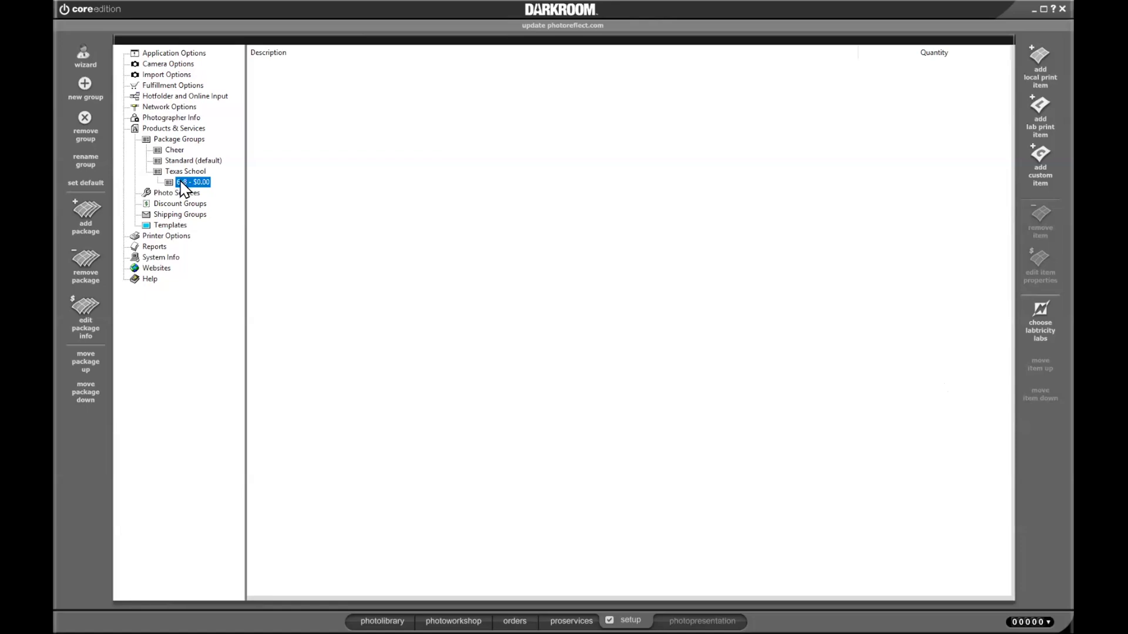
- Add one 6x8 local print from the 6-inch Prints sizes to the 6x8 package
click(1033, 54)
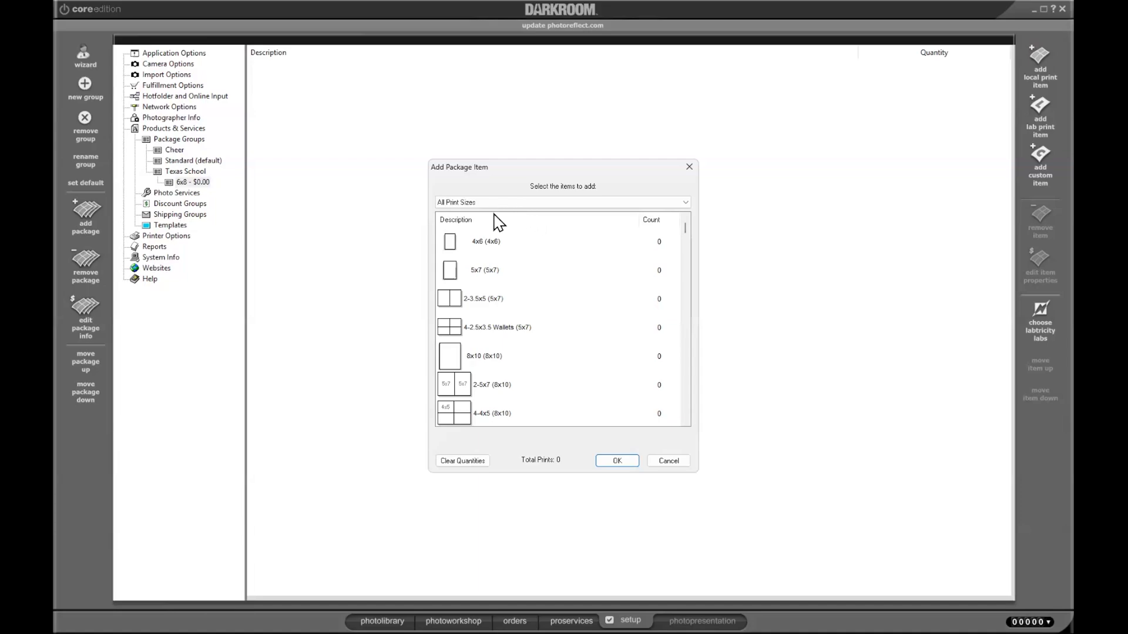
scroll(592, 322, down, 5)
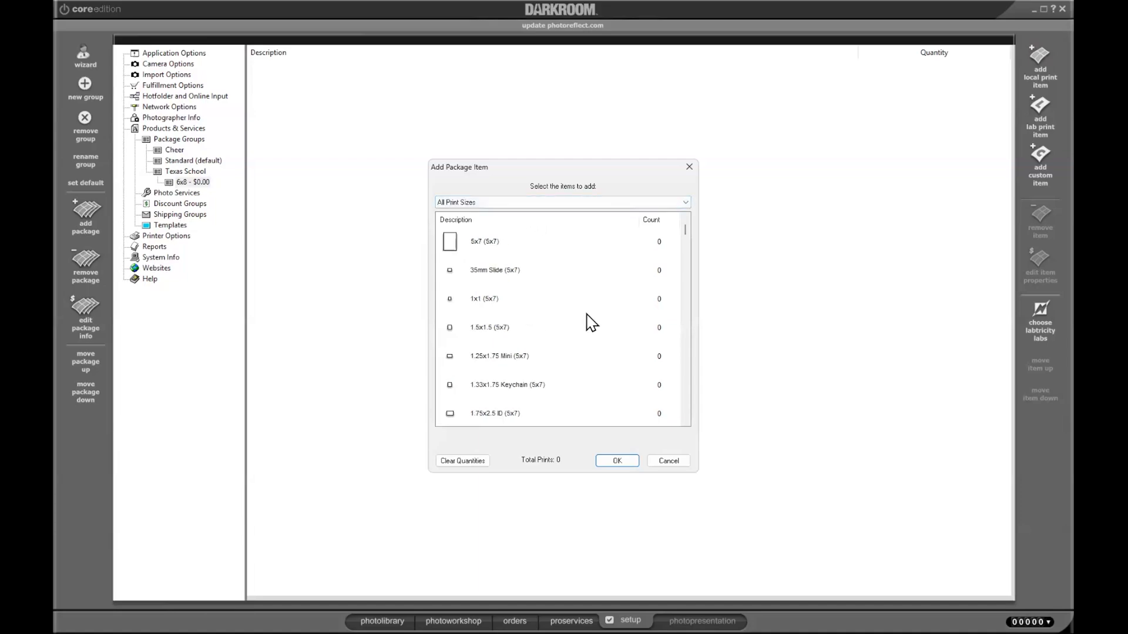
scroll(591, 323, down, 5)
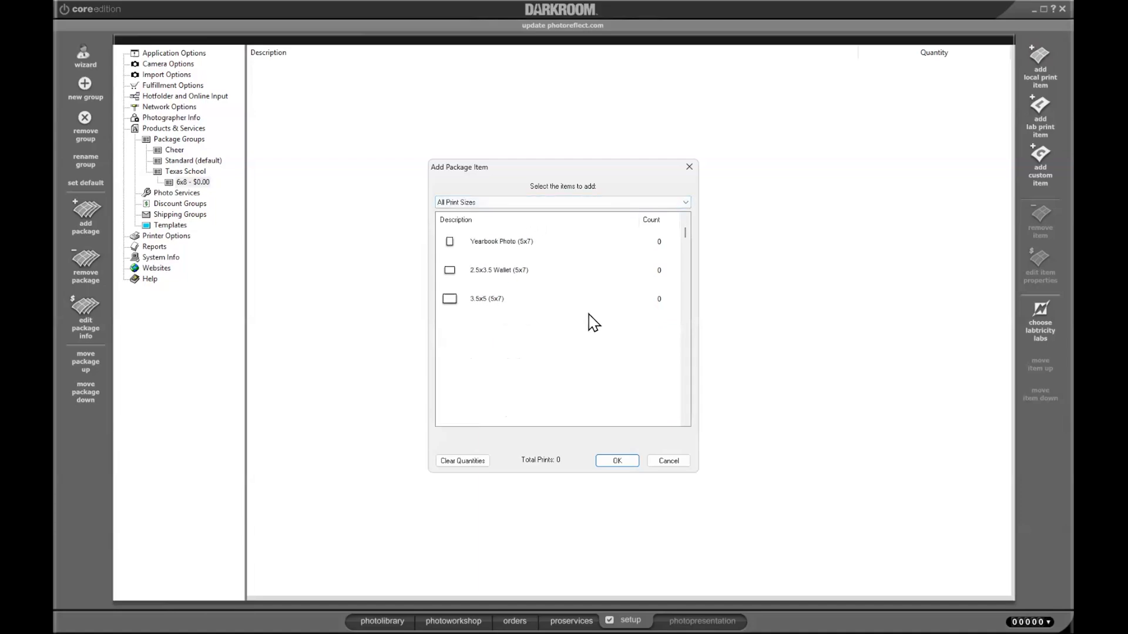
click(498, 206)
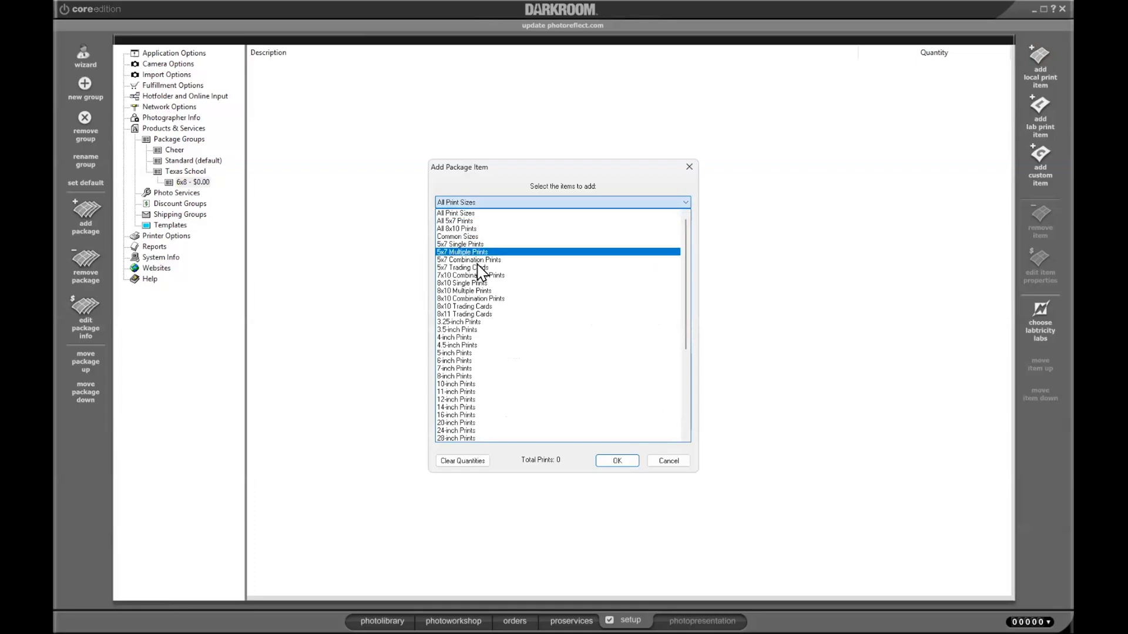
click(468, 363)
scroll(584, 345, down, 3)
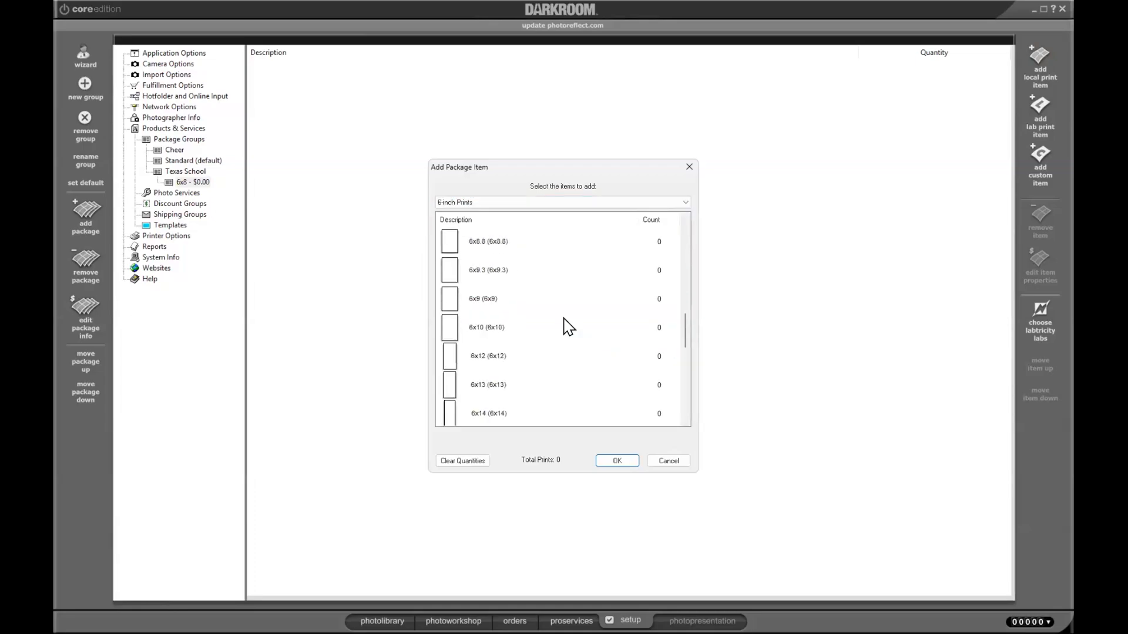
scroll(535, 276, up, 2)
scroll(539, 282, up, 2)
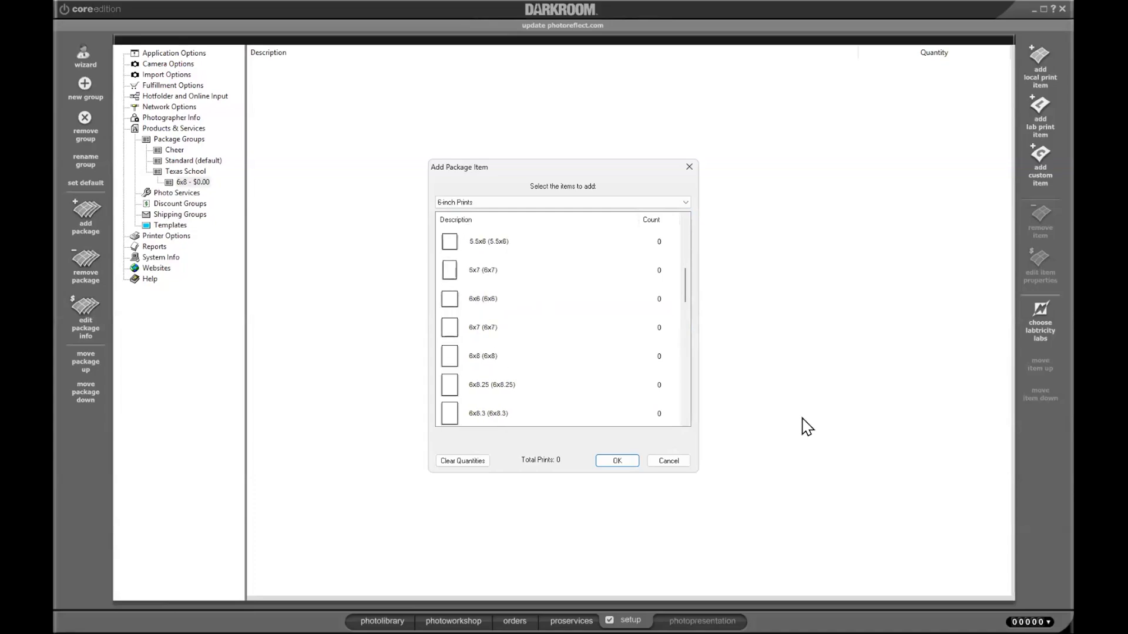
click(470, 365)
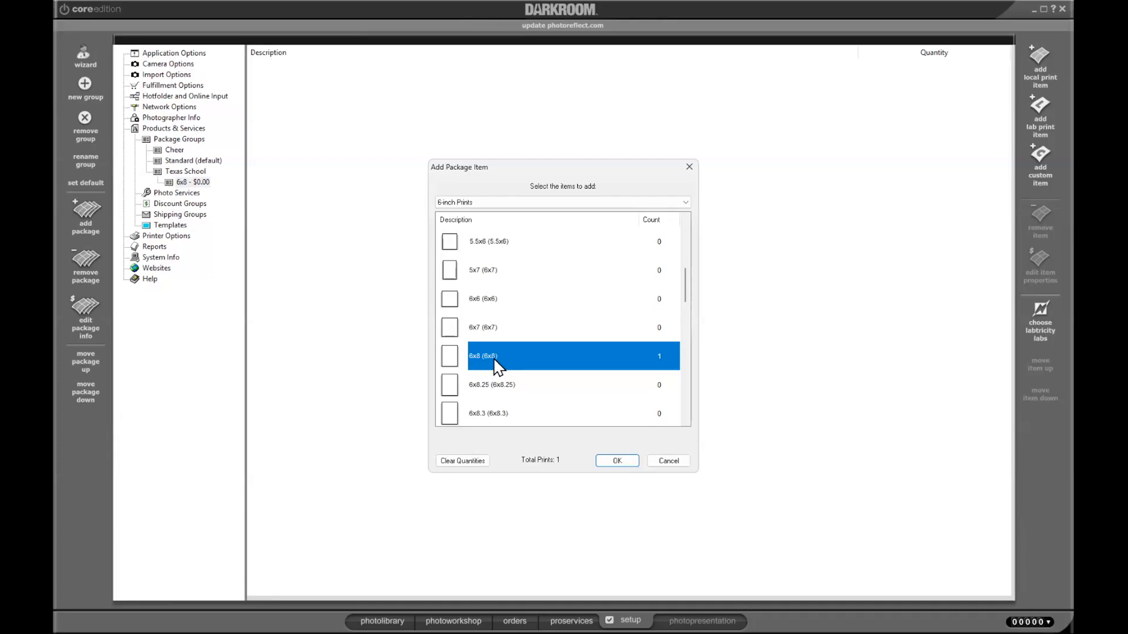
click(612, 463)
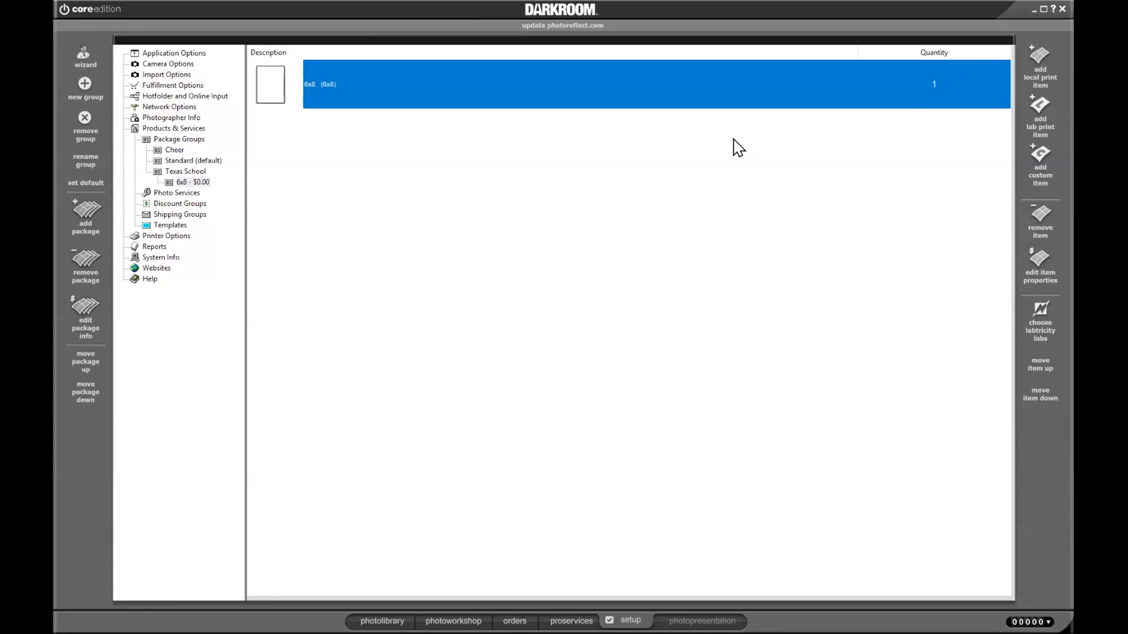
- Add one Digital Media item from the Digital Delivery Products to the 6x8 package
click(1036, 49)
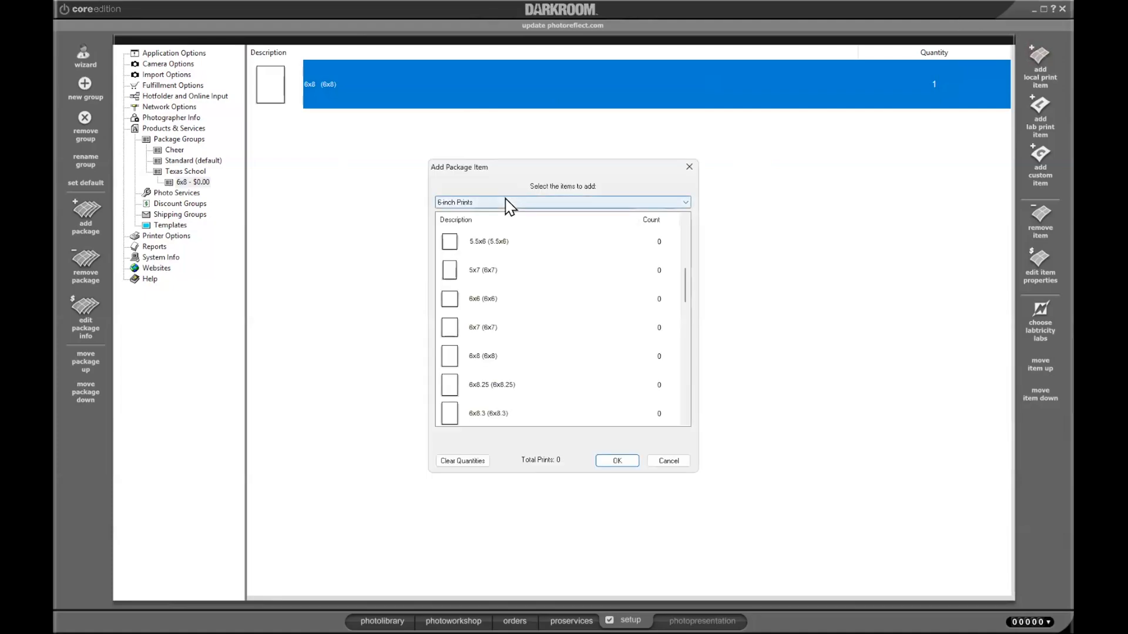
click(685, 202)
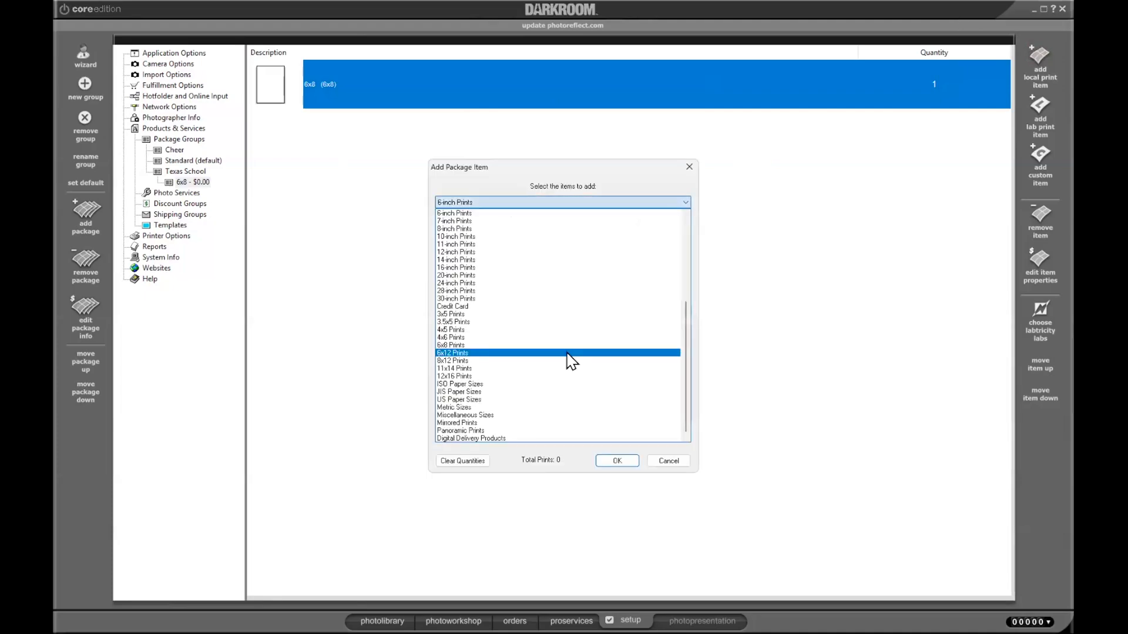
click(502, 440)
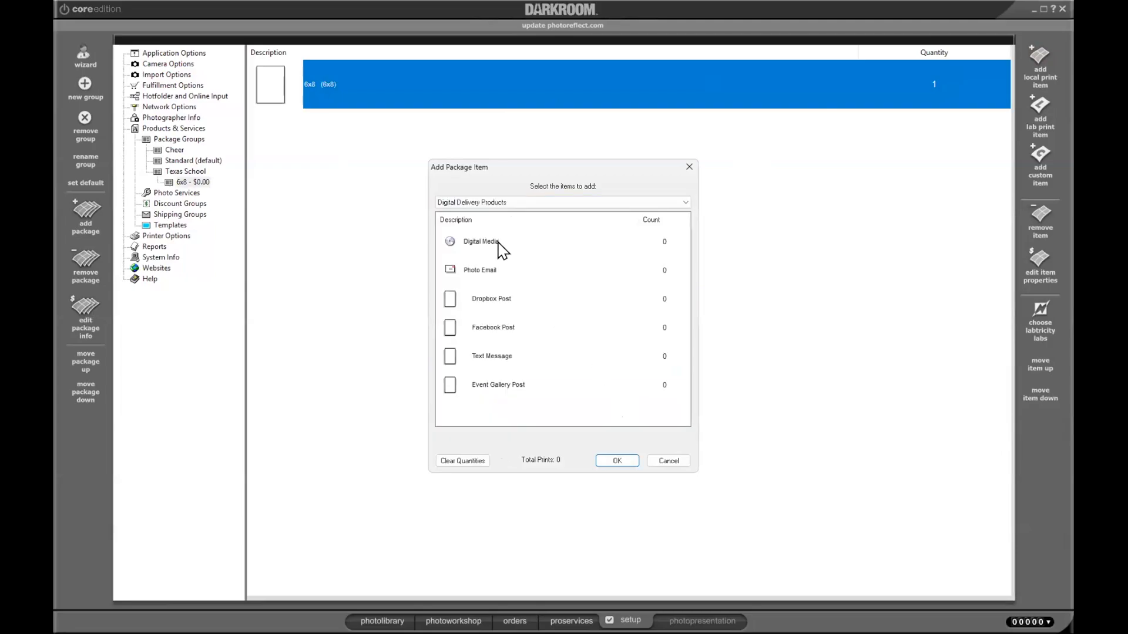
click(498, 242)
click(618, 460)
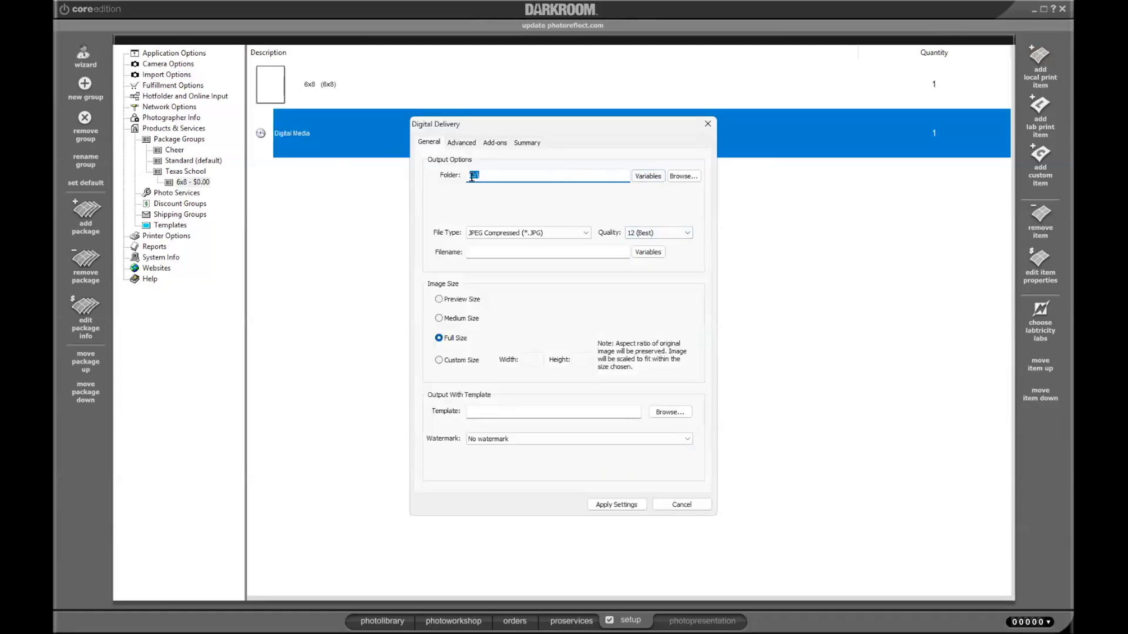
- Choose a desktop folder as the Digital Media output location and apply the delivery settings at full size
click(677, 175)
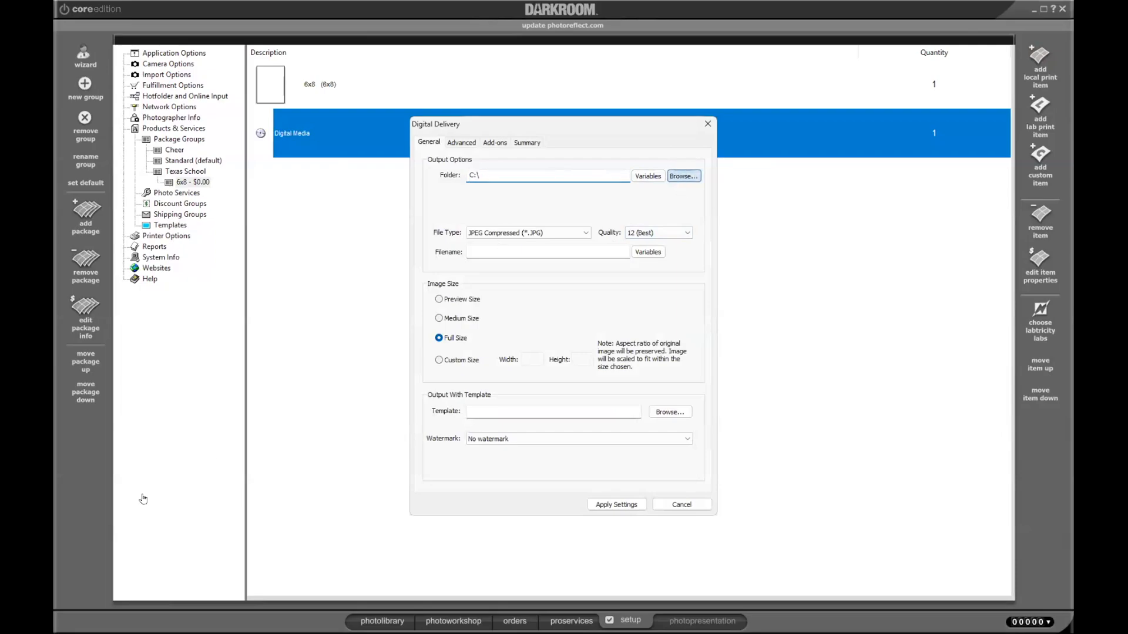
scroll(146, 494, down, 3)
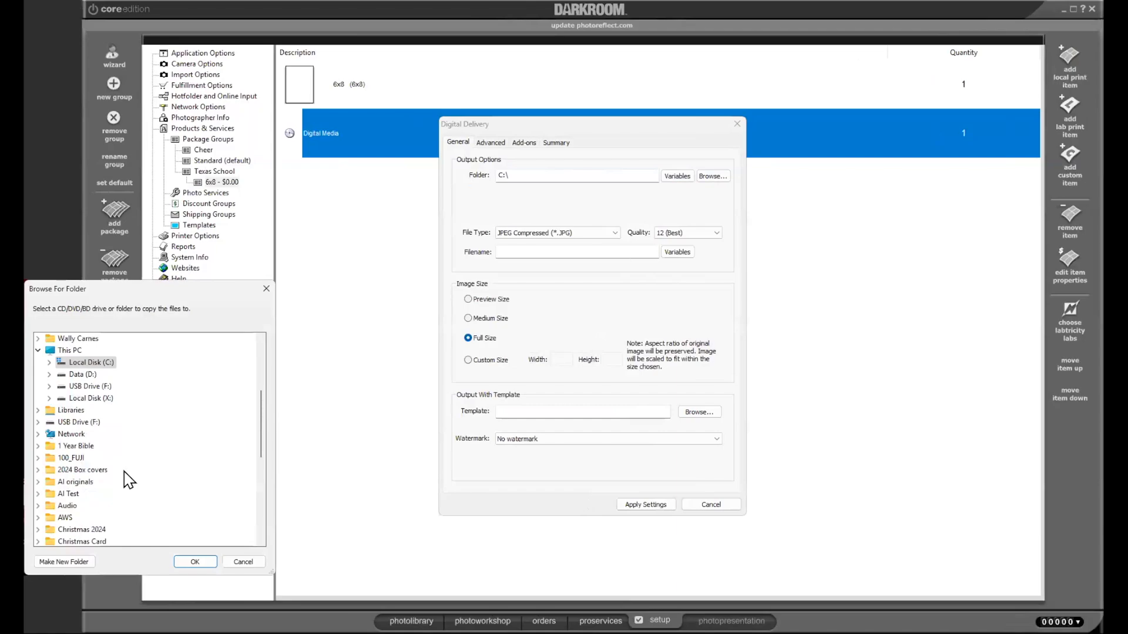
scroll(124, 472, down, 7)
click(69, 517)
click(187, 562)
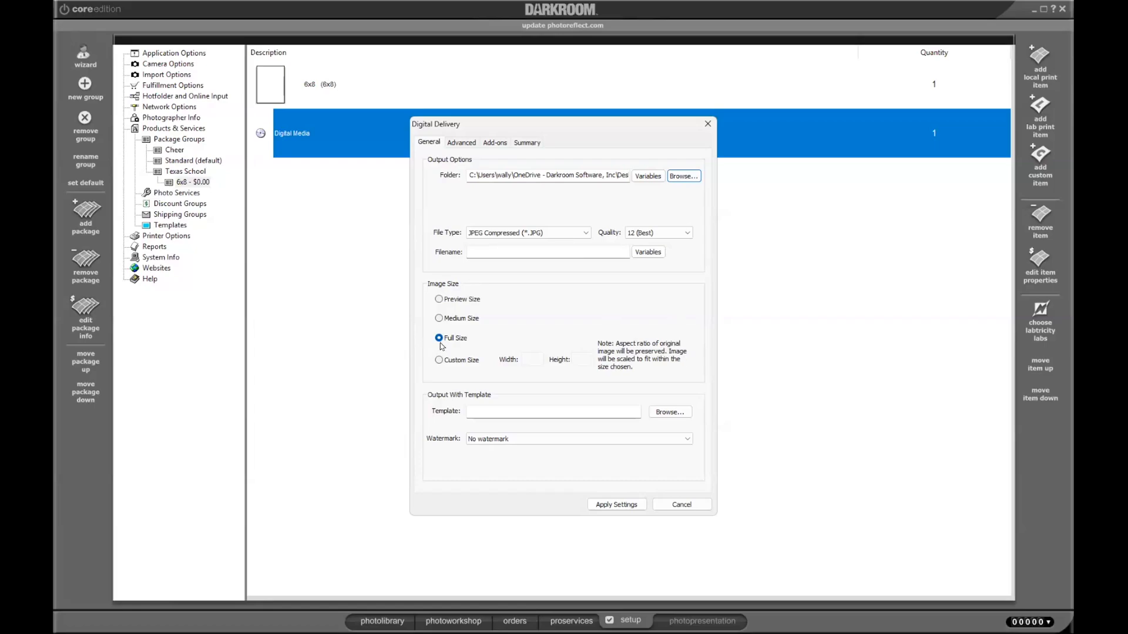
click(620, 509)
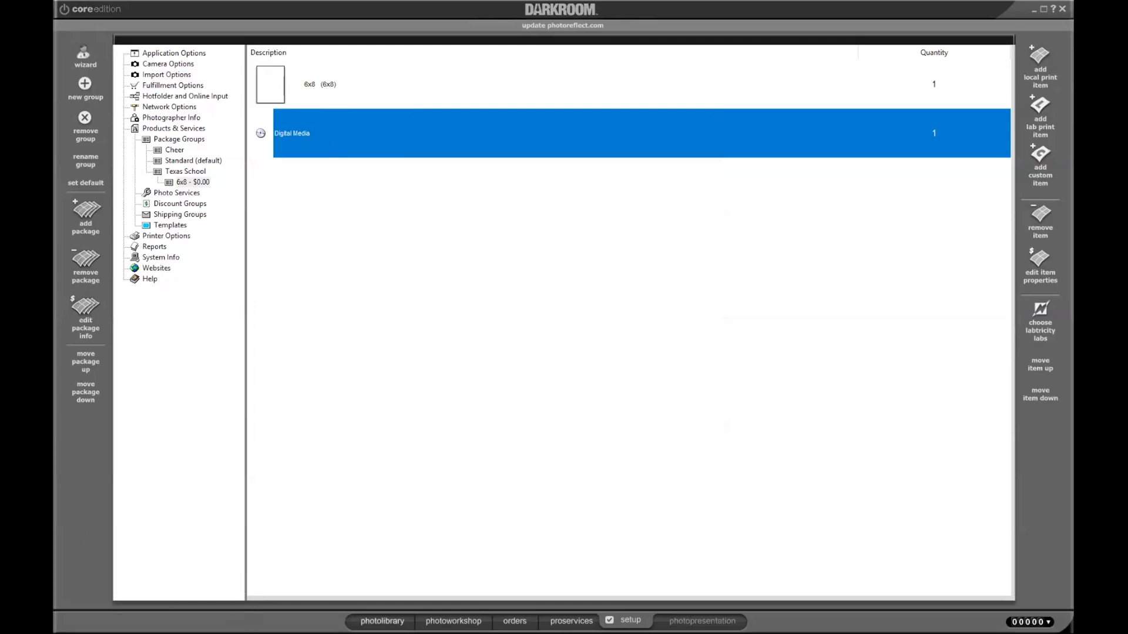
- Make Texas School the default package group for ordering in the photo library
click(382, 622)
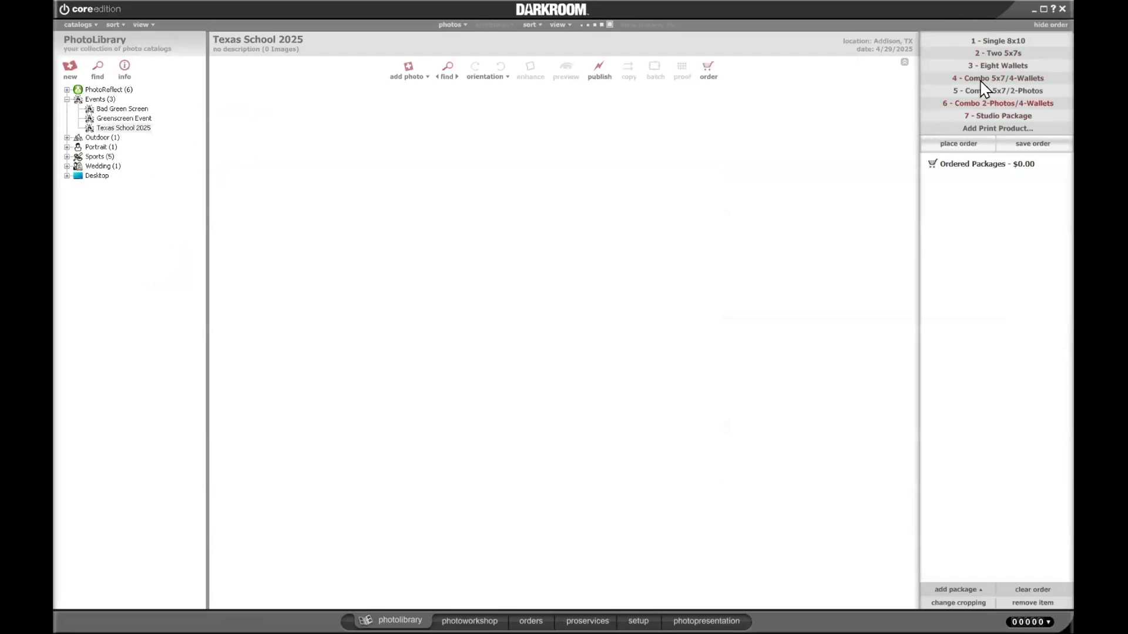
click(953, 589)
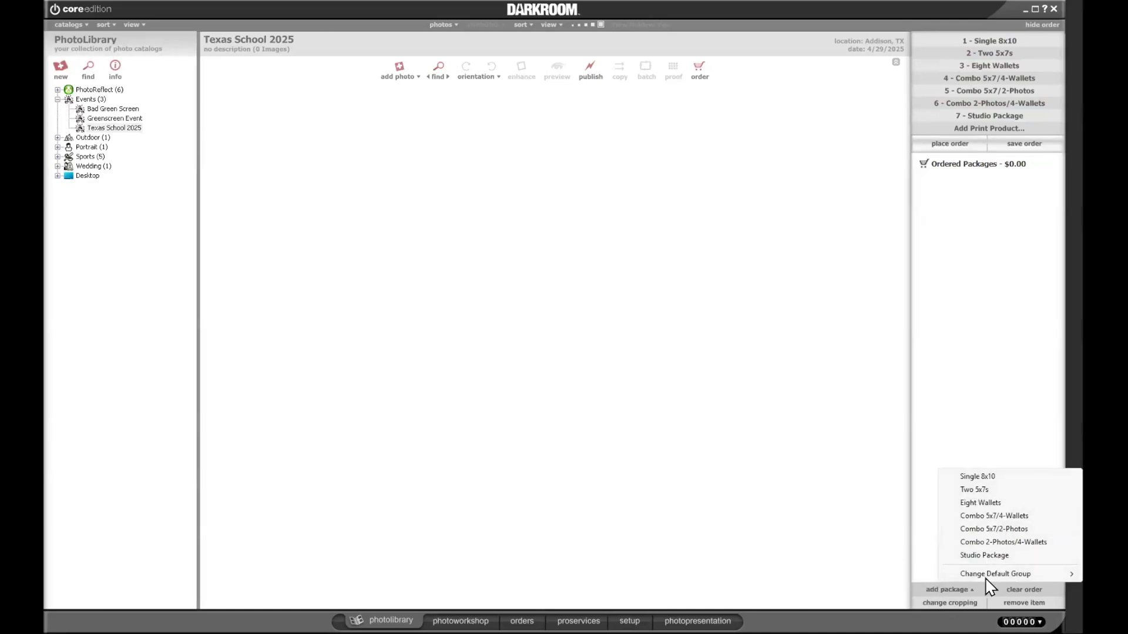
mouse_move(986, 578)
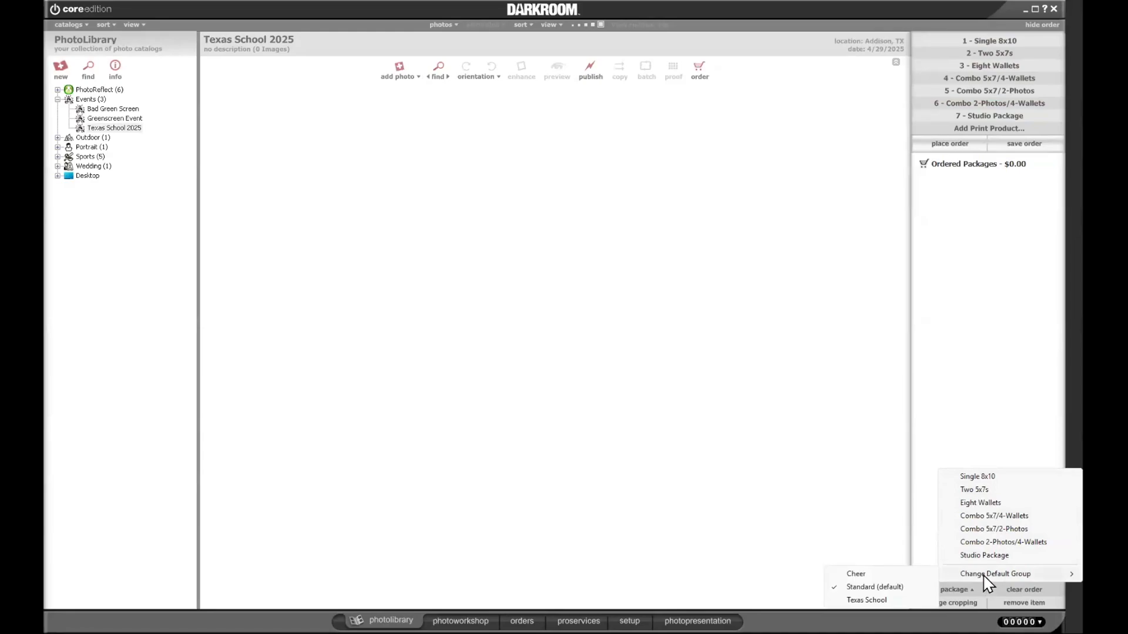
click(877, 601)
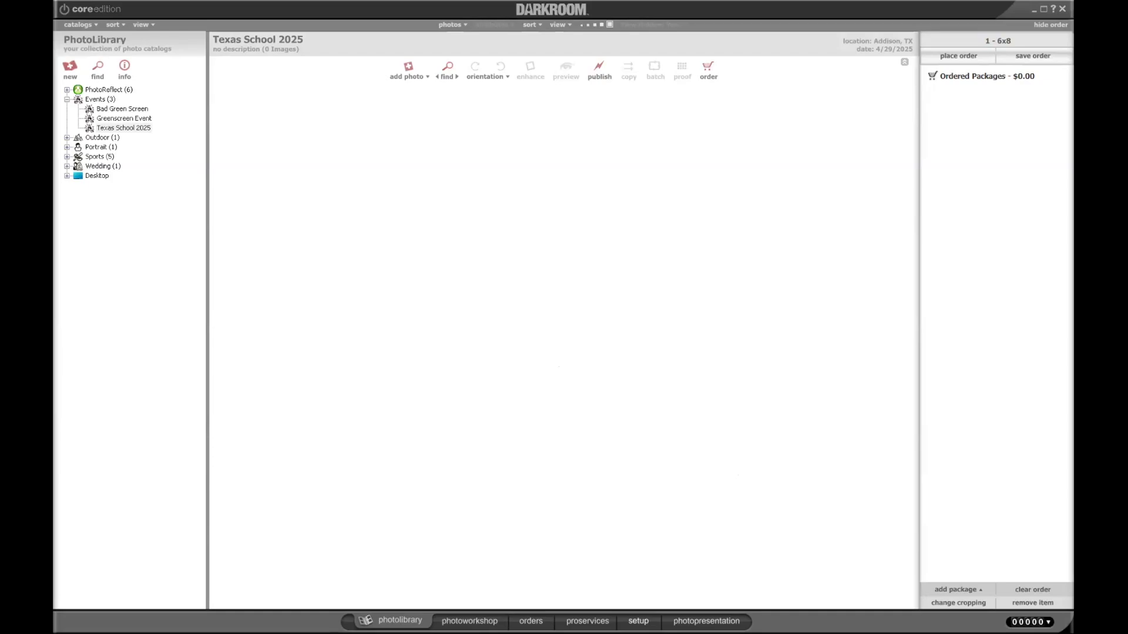
- Review the setup's Fulfillment Options for automatic order printing and the Receipt Options for order confirmation receipts
click(639, 621)
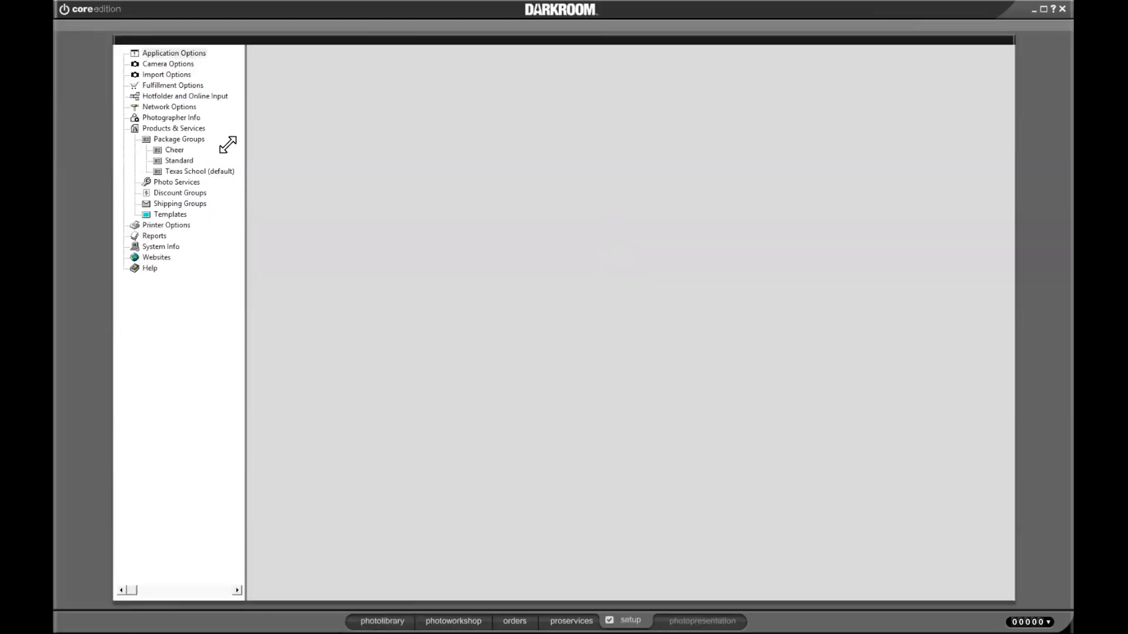
click(176, 85)
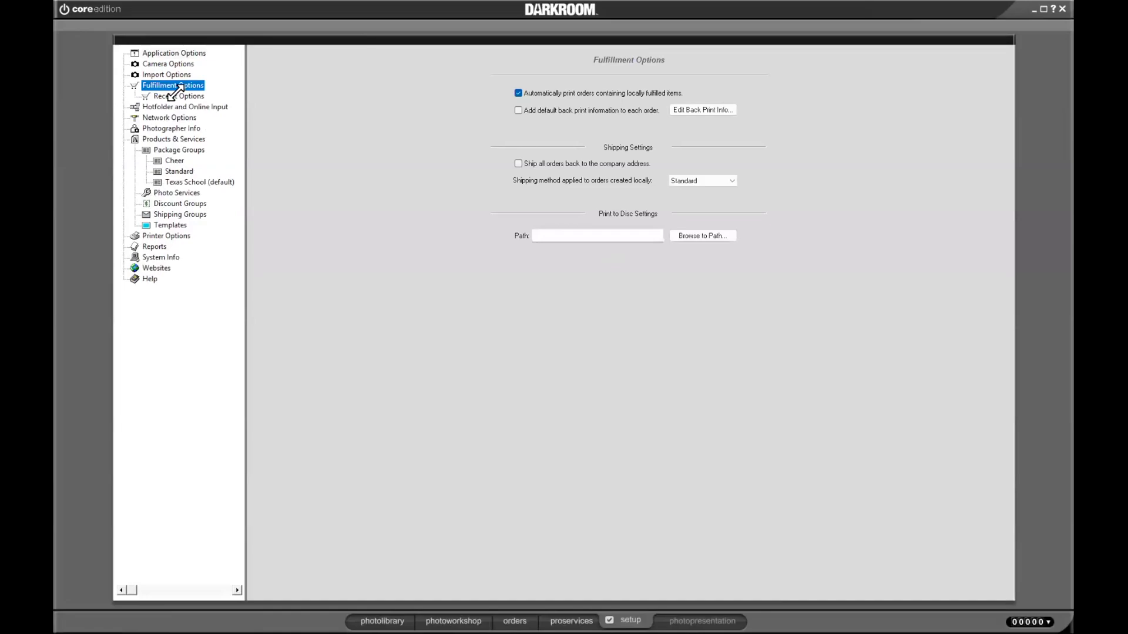
click(179, 97)
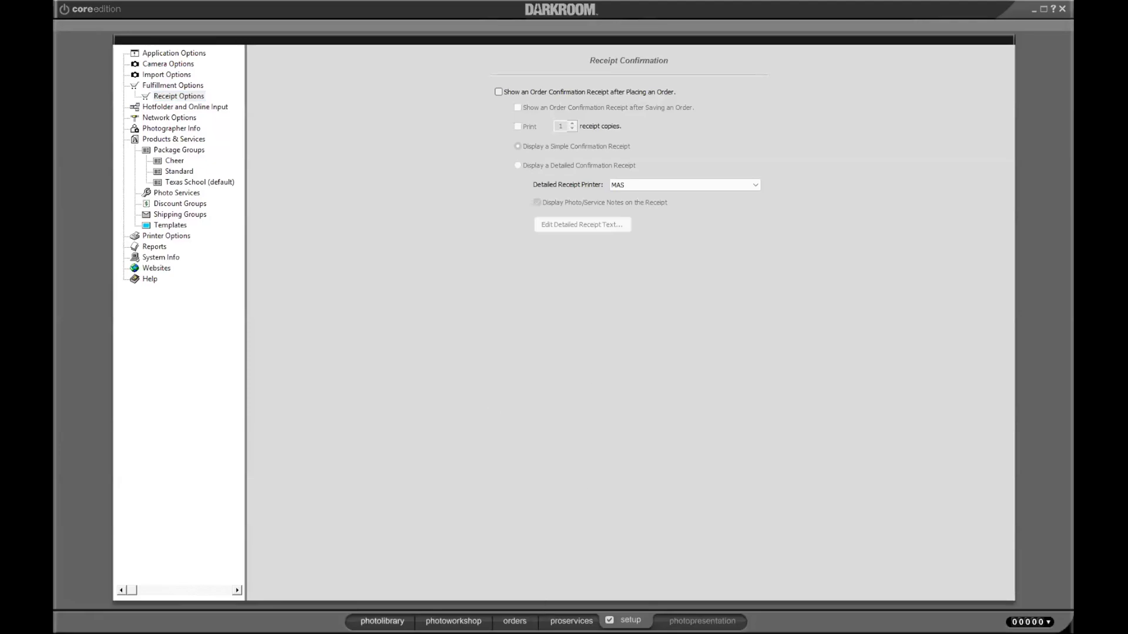
- Import the selected group photos, through DSCF3893.JPG, from their folder into the Texas School 2025 event in the photo library
click(382, 621)
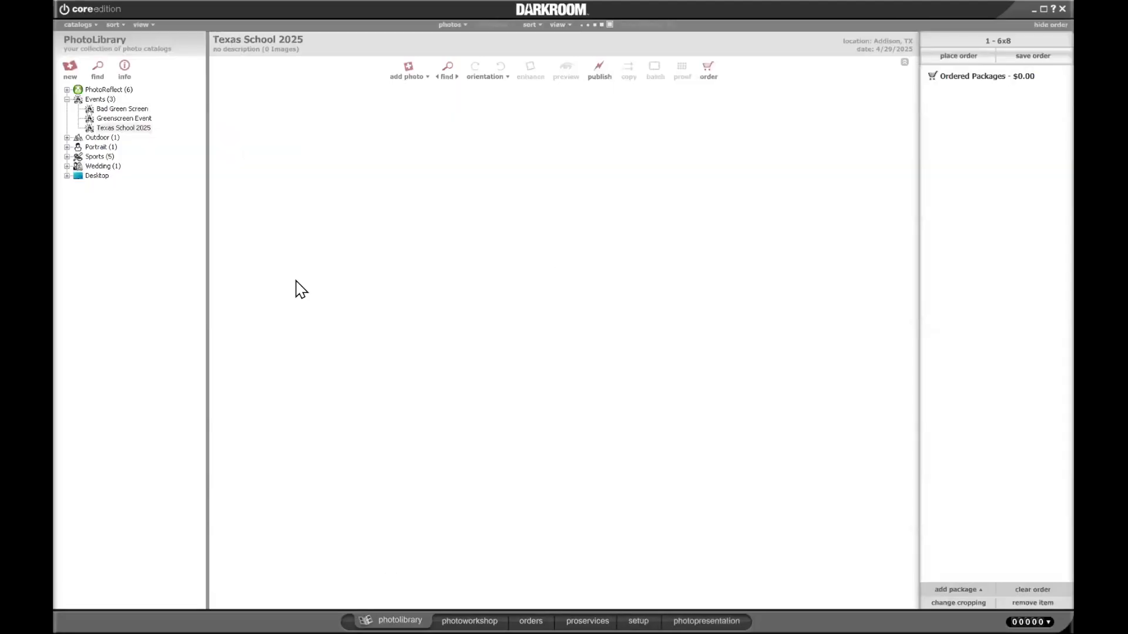
click(121, 128)
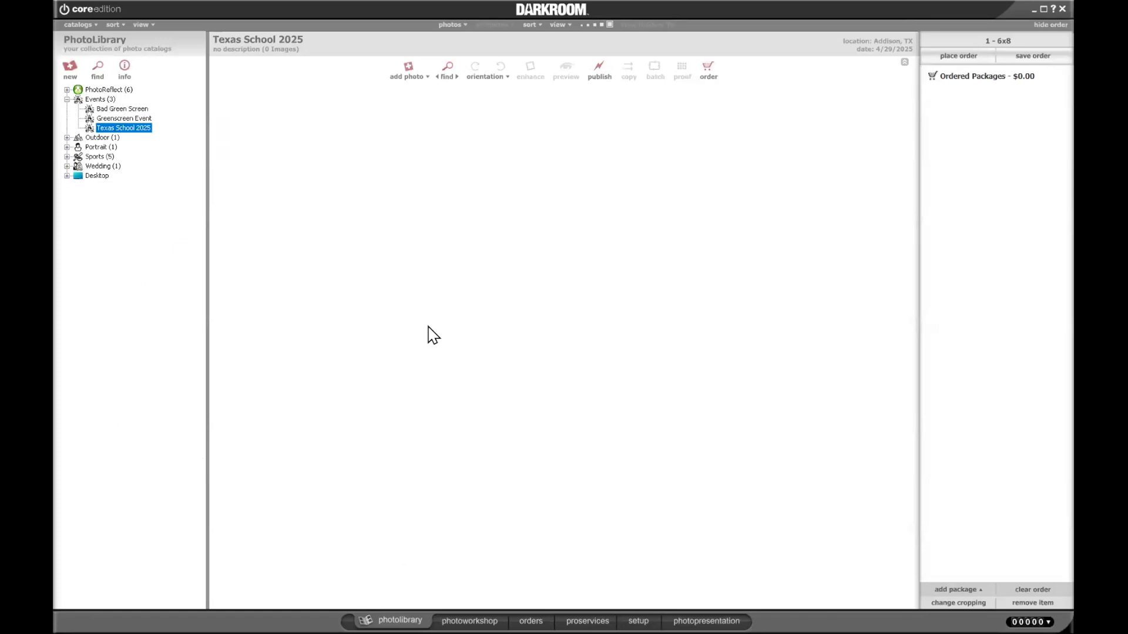
click(401, 65)
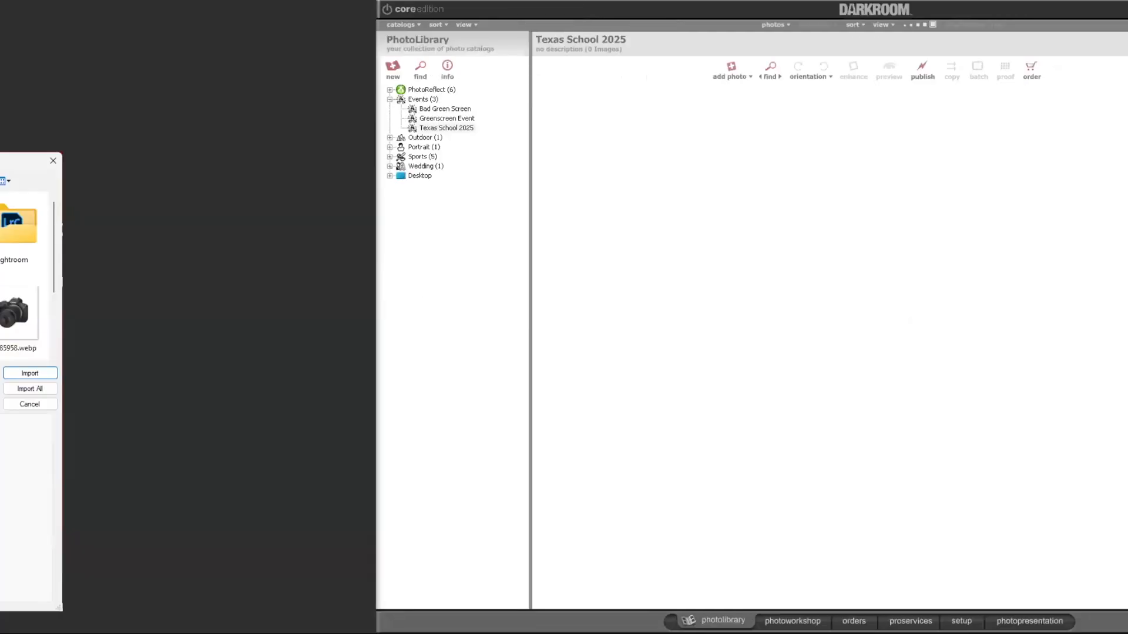
drag(51, 282, 50, 328)
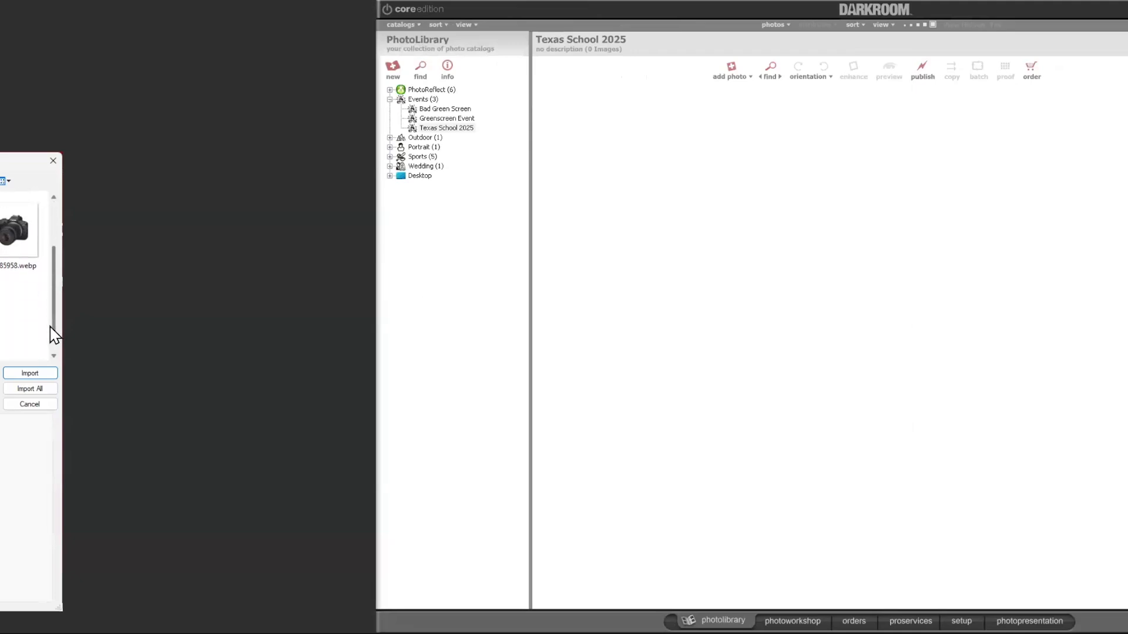
scroll(23, 277, up, 2)
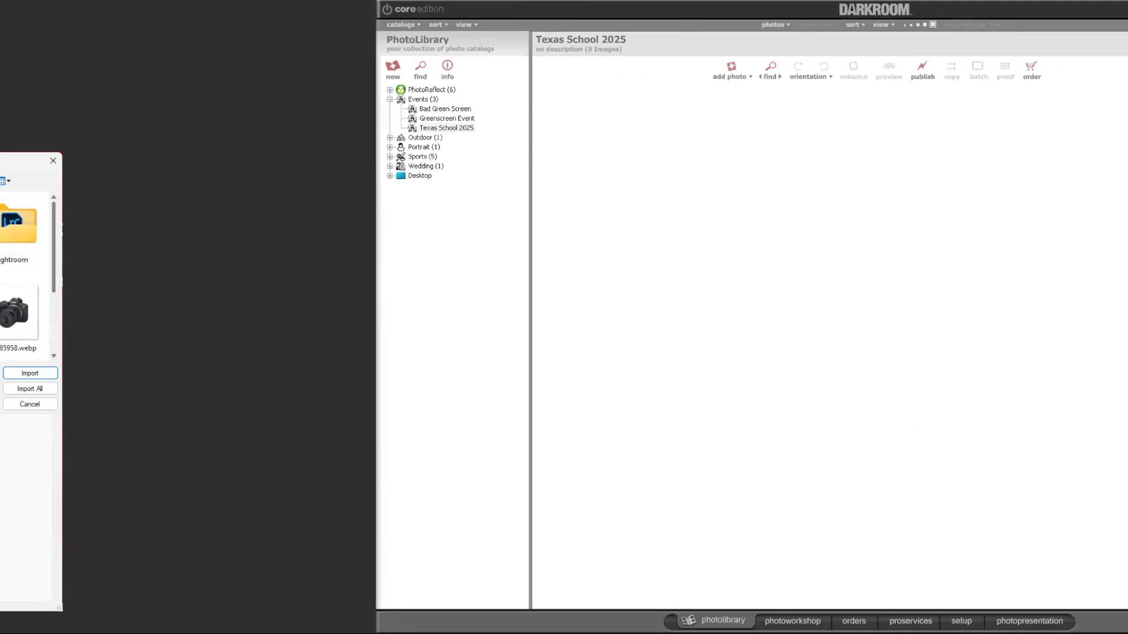
drag(51, 253, 0, 318)
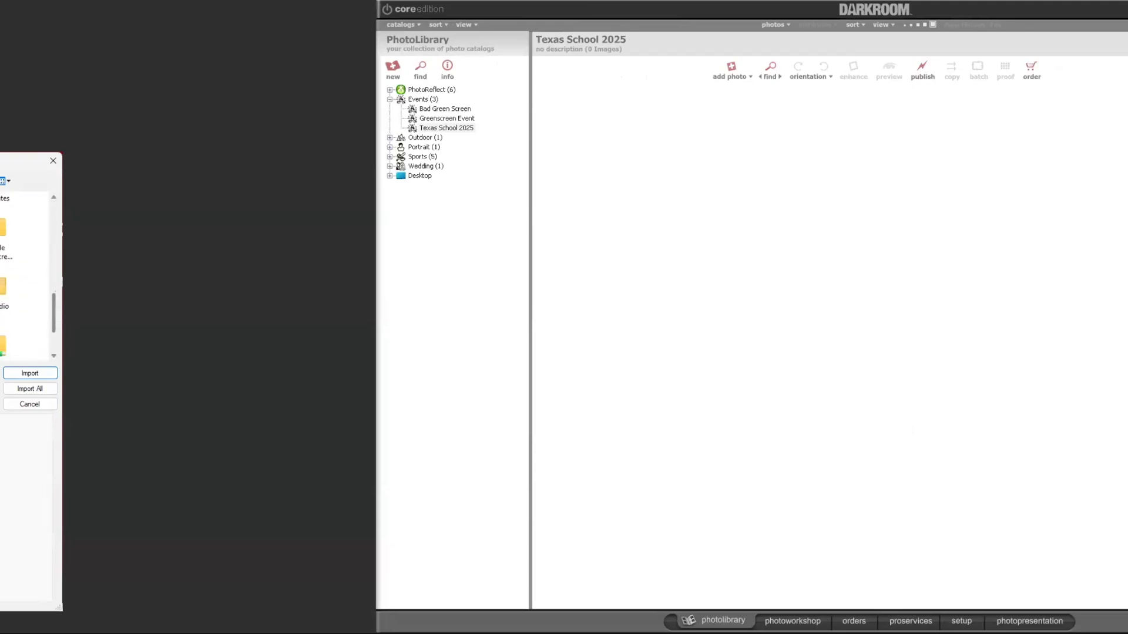
click(23, 374)
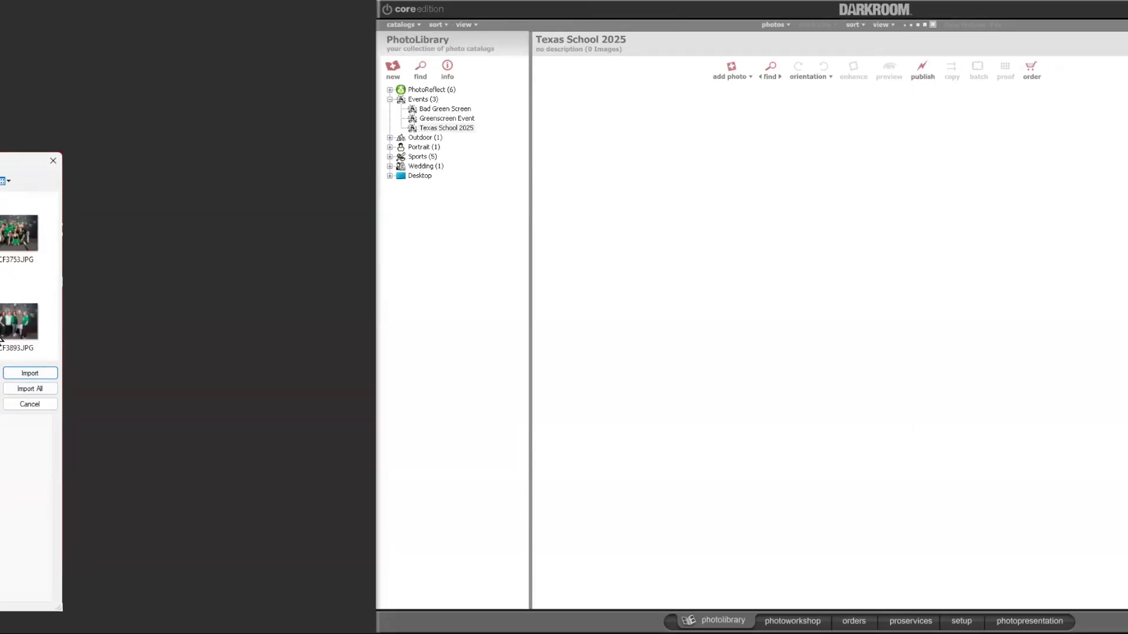
shift+click(11, 320)
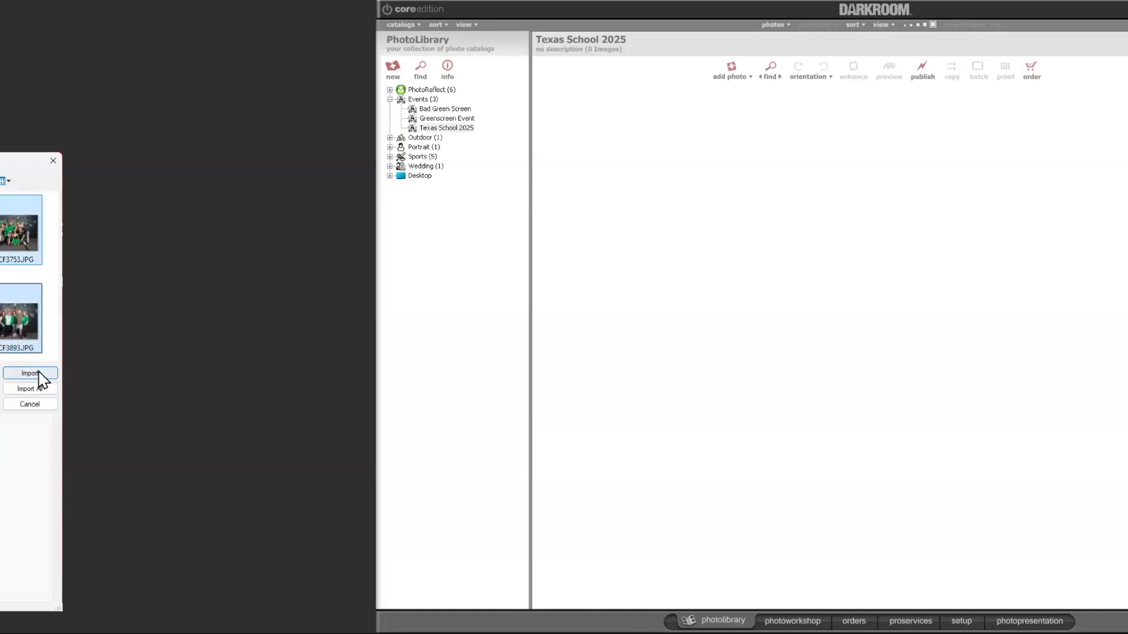
click(38, 376)
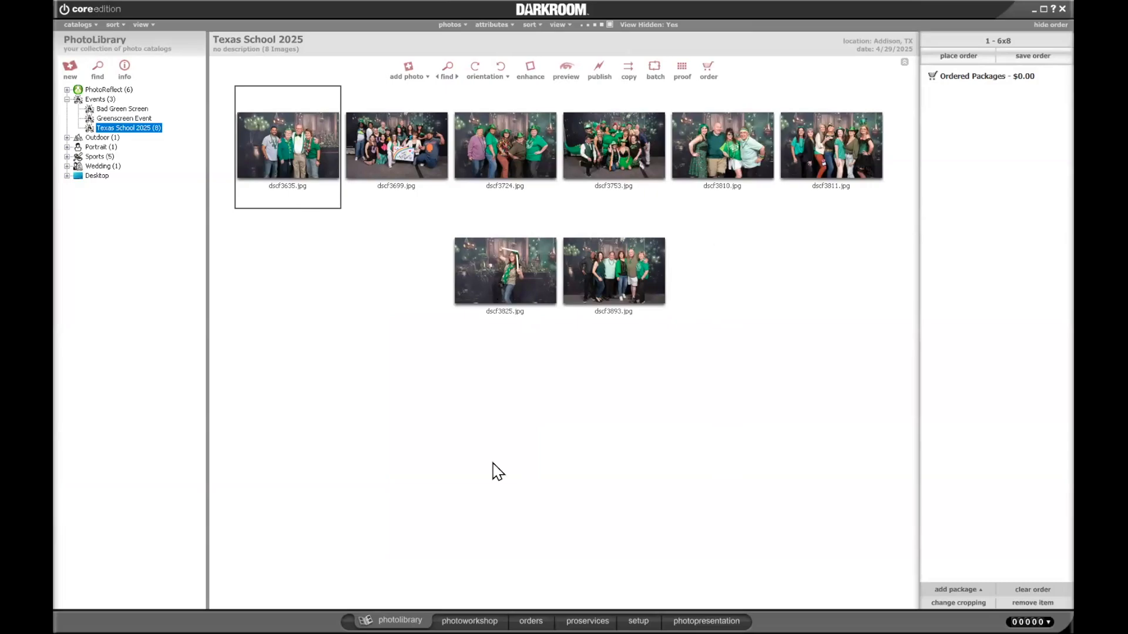
- Turn off the photo icons display for the thumbnails of the Texas School 2025 event
click(298, 146)
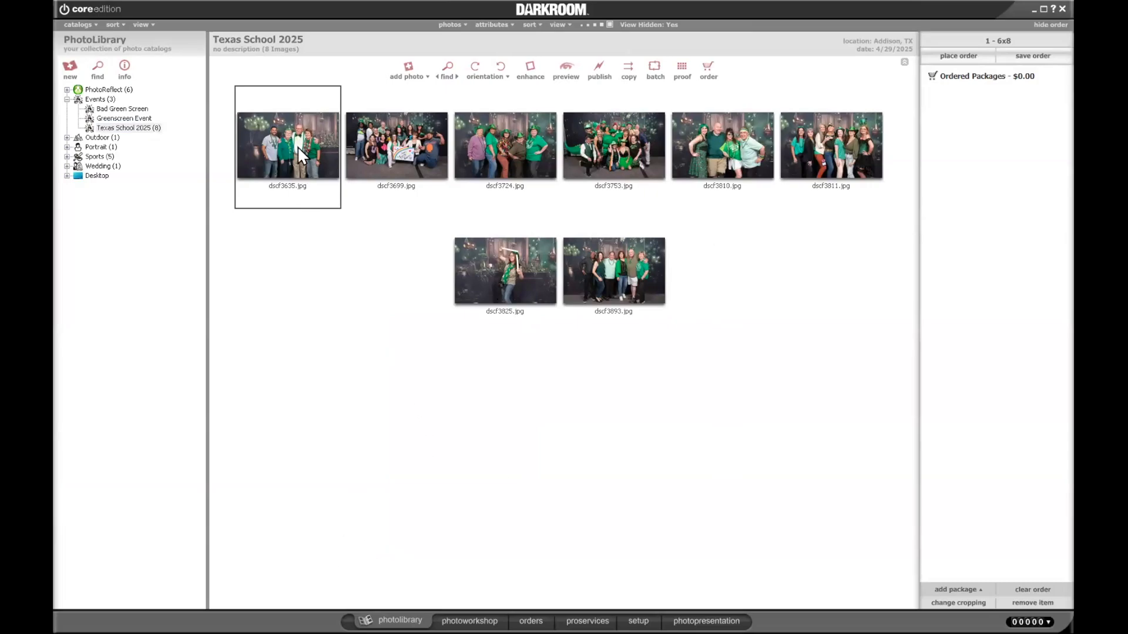
click(557, 27)
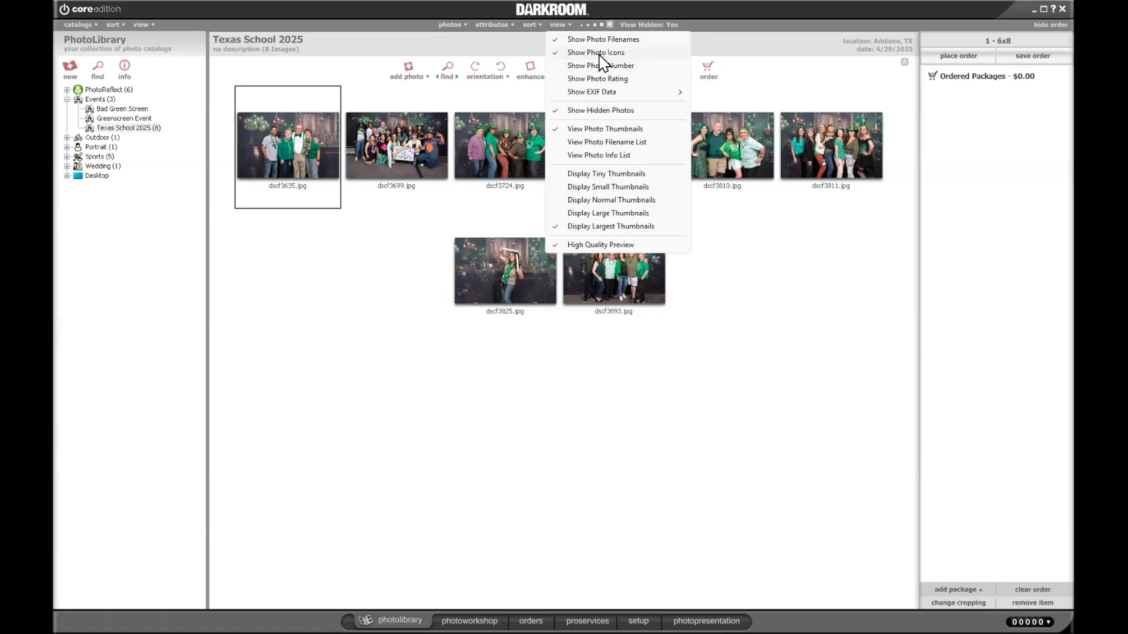
click(600, 54)
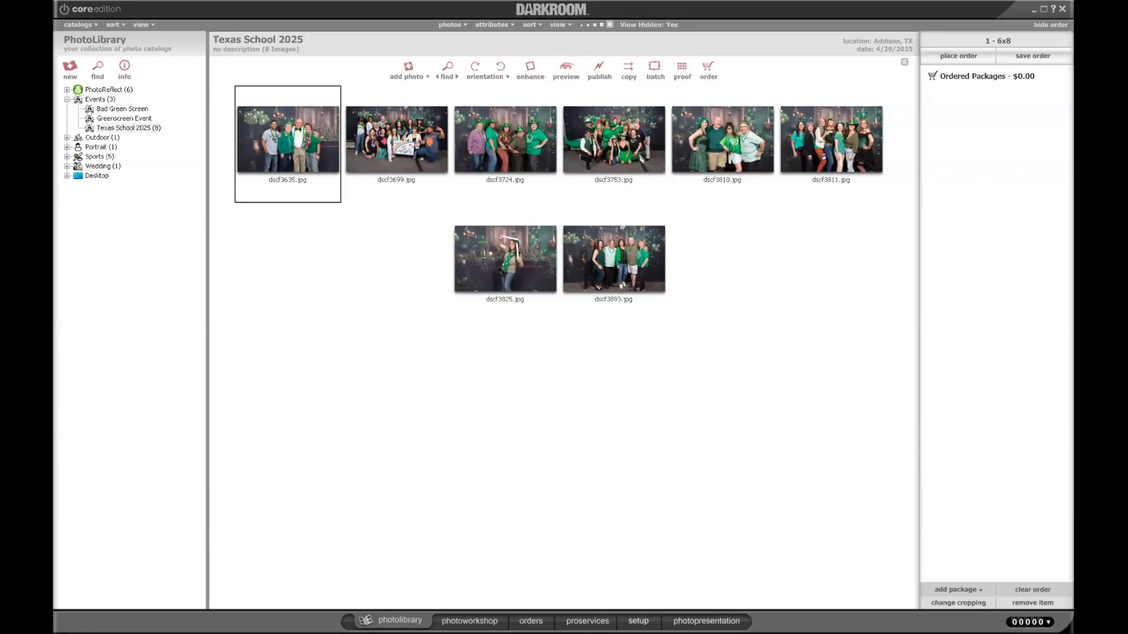
- Review the DNP DS620 printer's setup and the Common Printer Options for combining prints and distributing copies
click(638, 621)
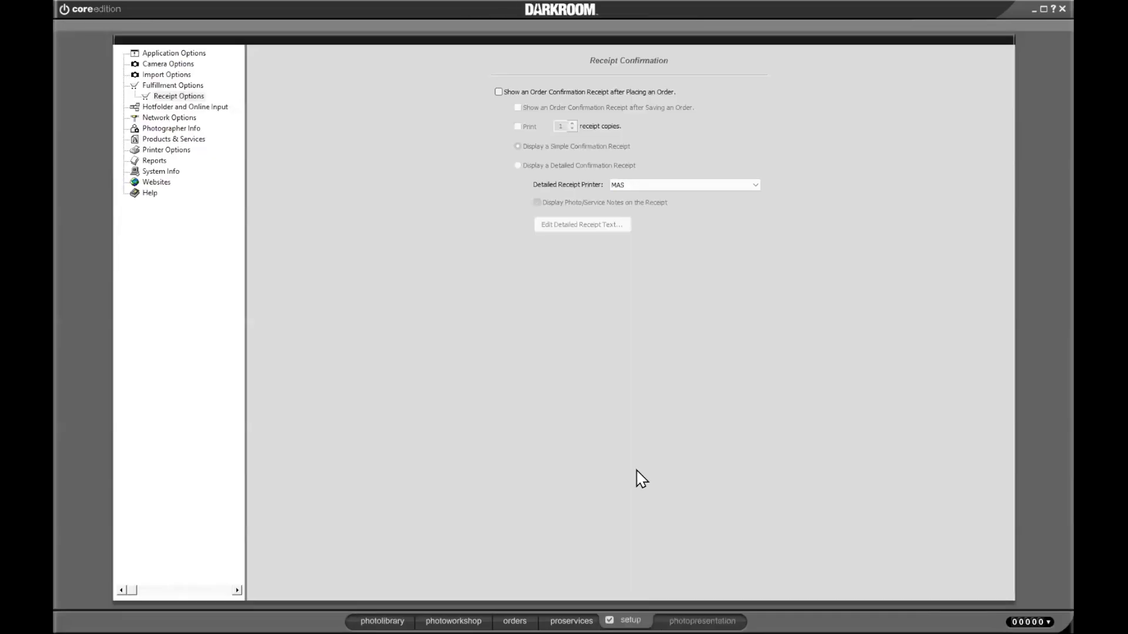
click(172, 152)
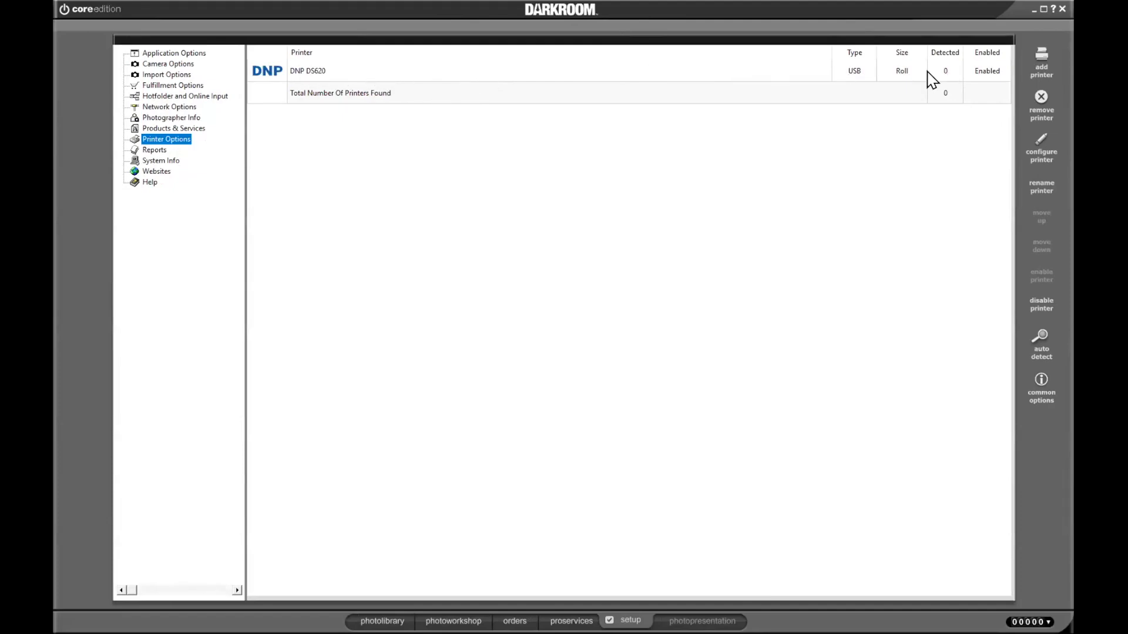
double_click(326, 73)
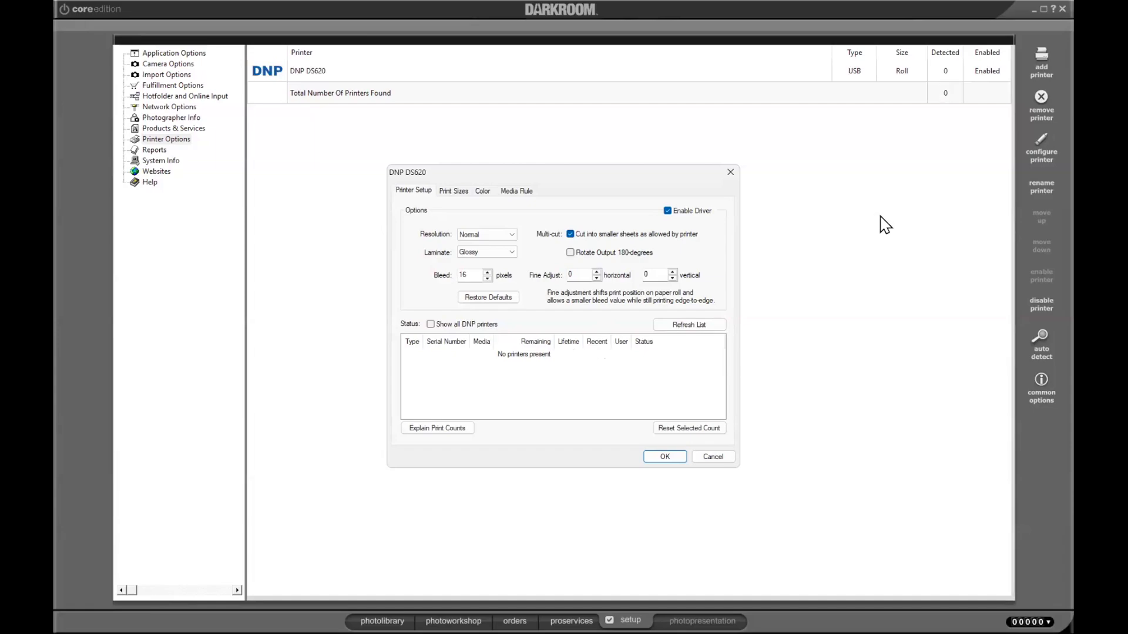
click(667, 457)
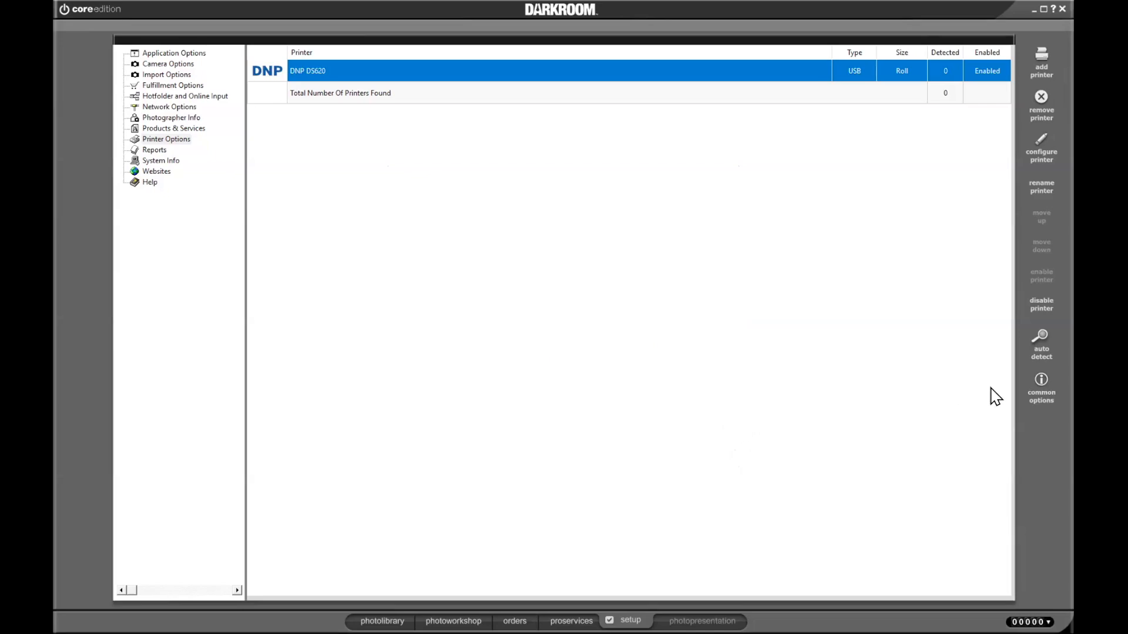
click(1040, 381)
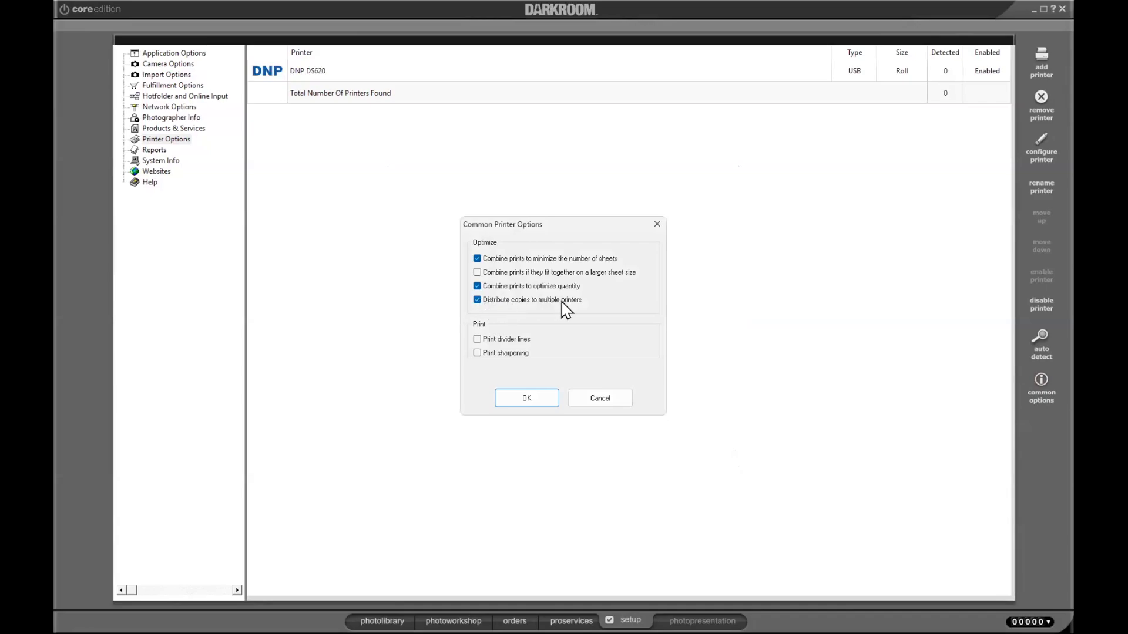
click(515, 399)
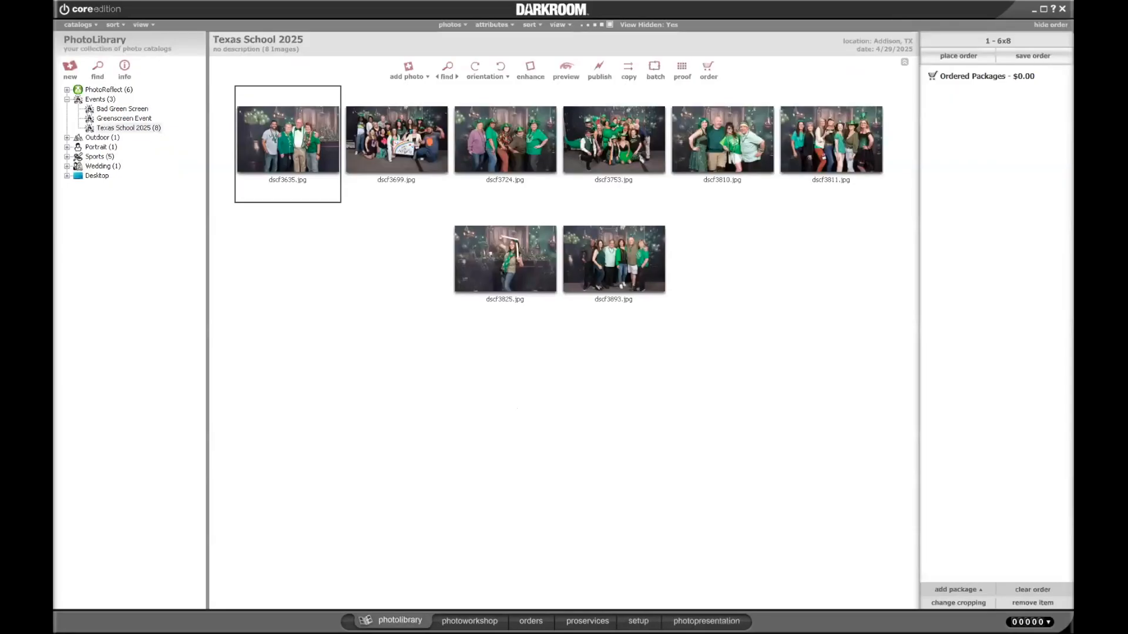
- Sort the catalog's photos by time in the photo workshop and open dscf3893.jpg
click(470, 621)
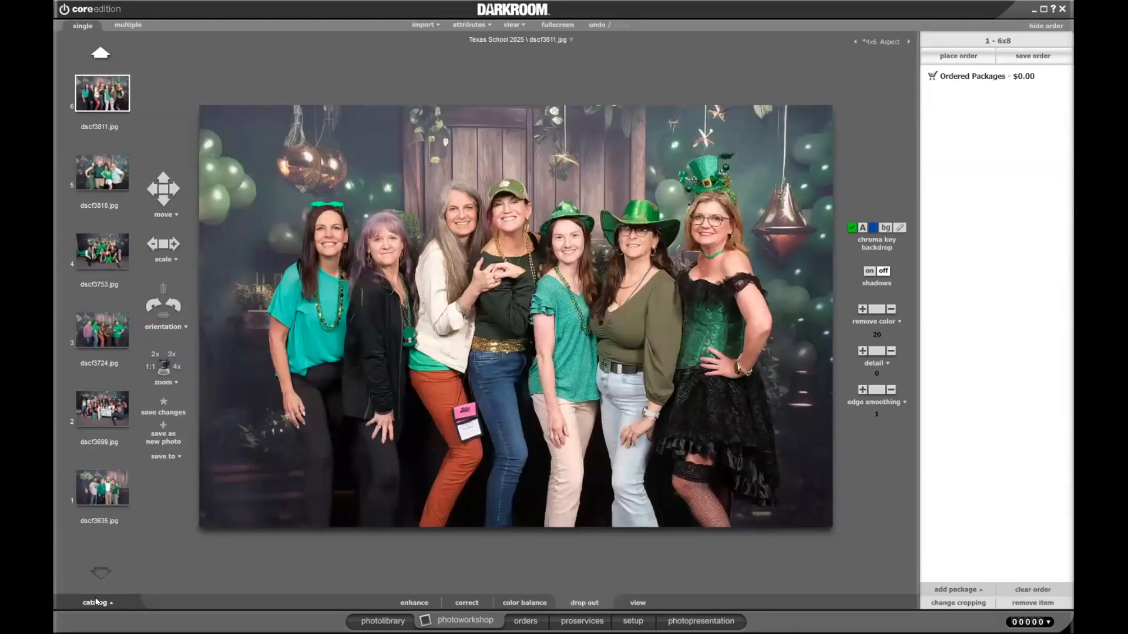
click(96, 601)
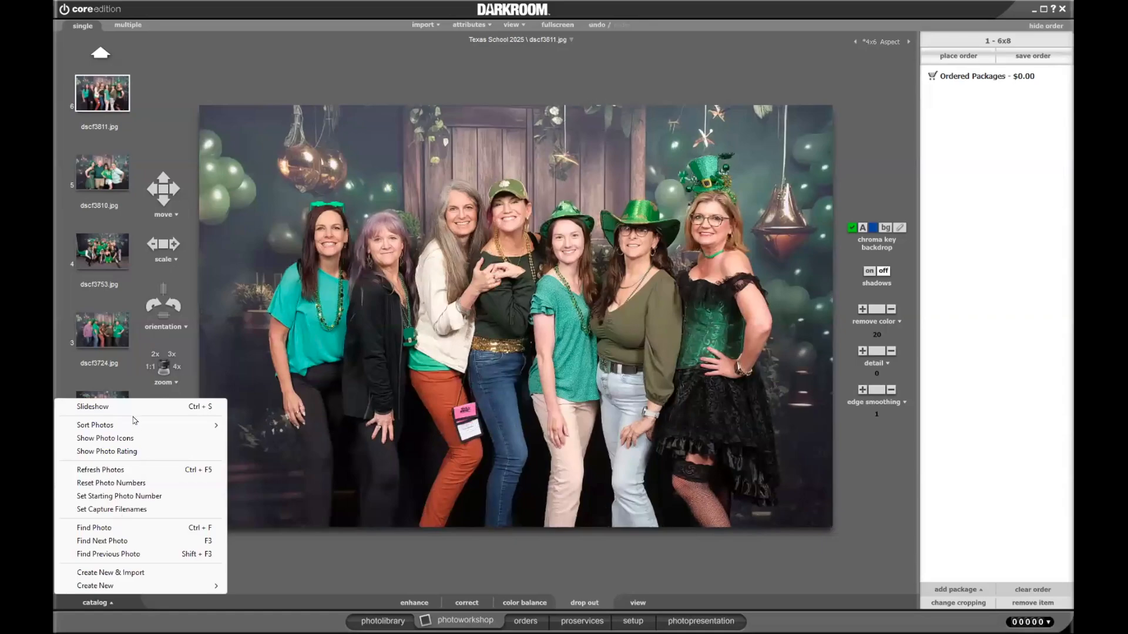
mouse_move(134, 426)
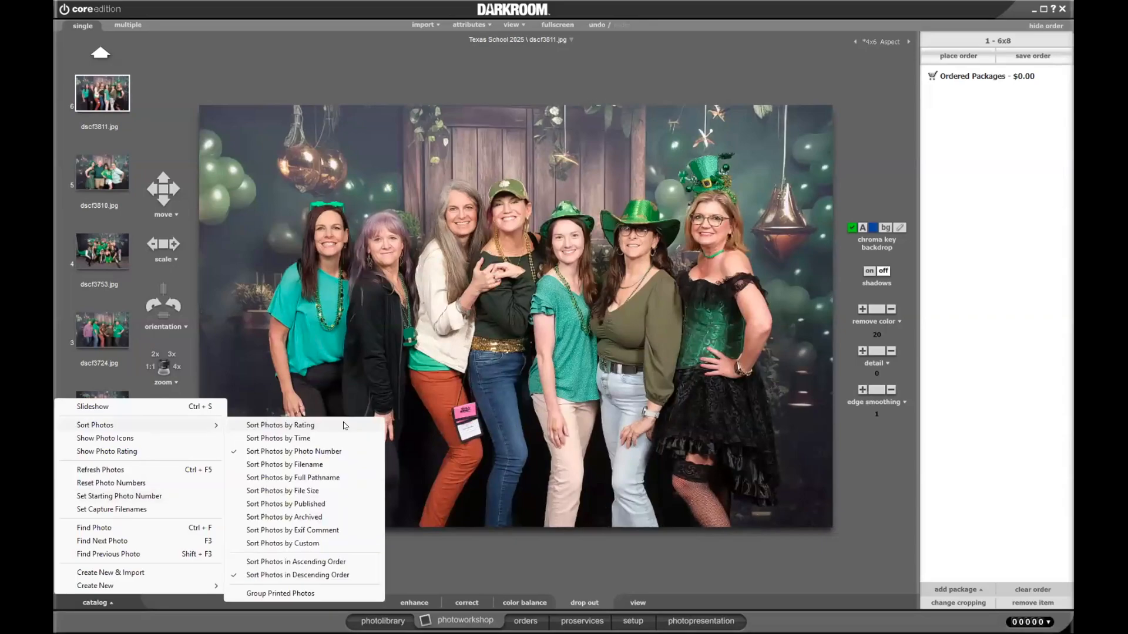
click(296, 439)
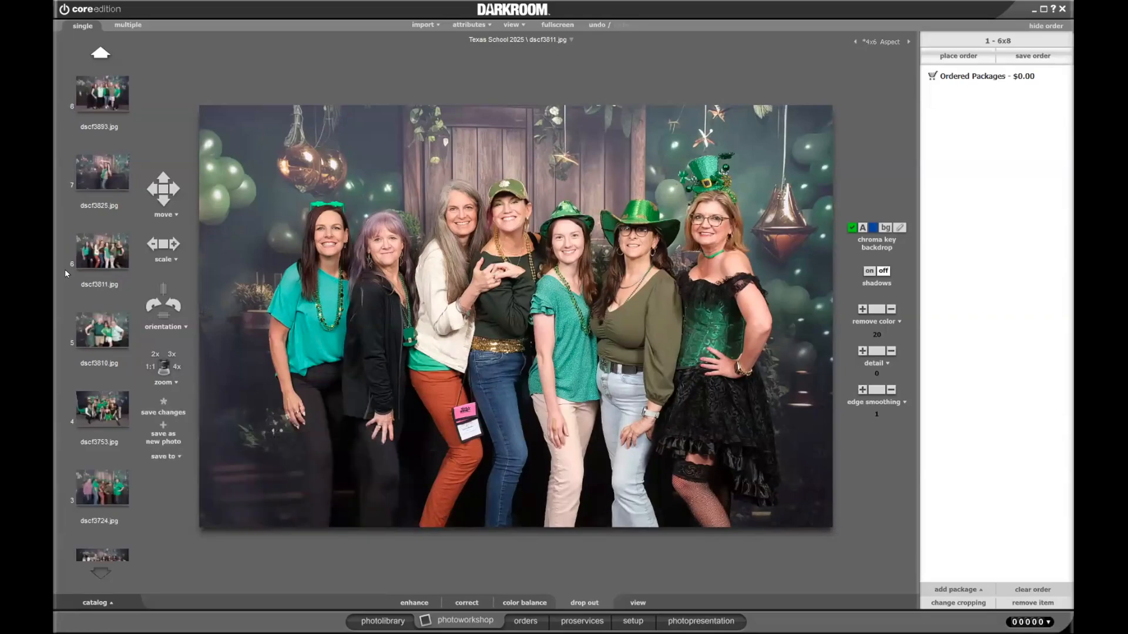
click(101, 94)
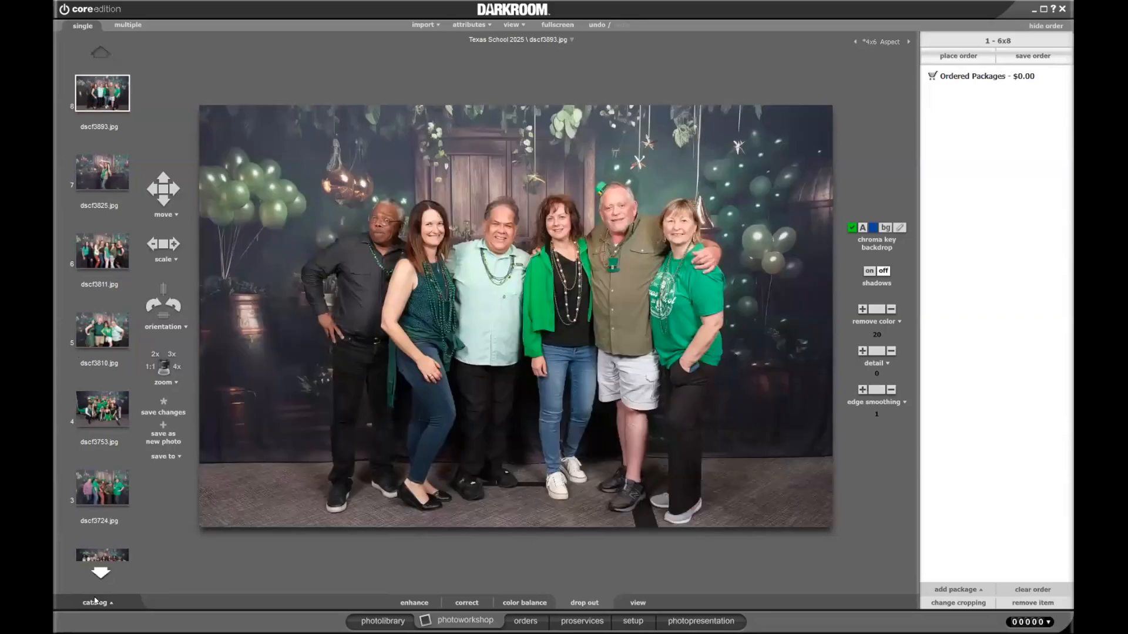
- Turn on Show Photo Icons for the photo workshop's catalog strip
click(95, 603)
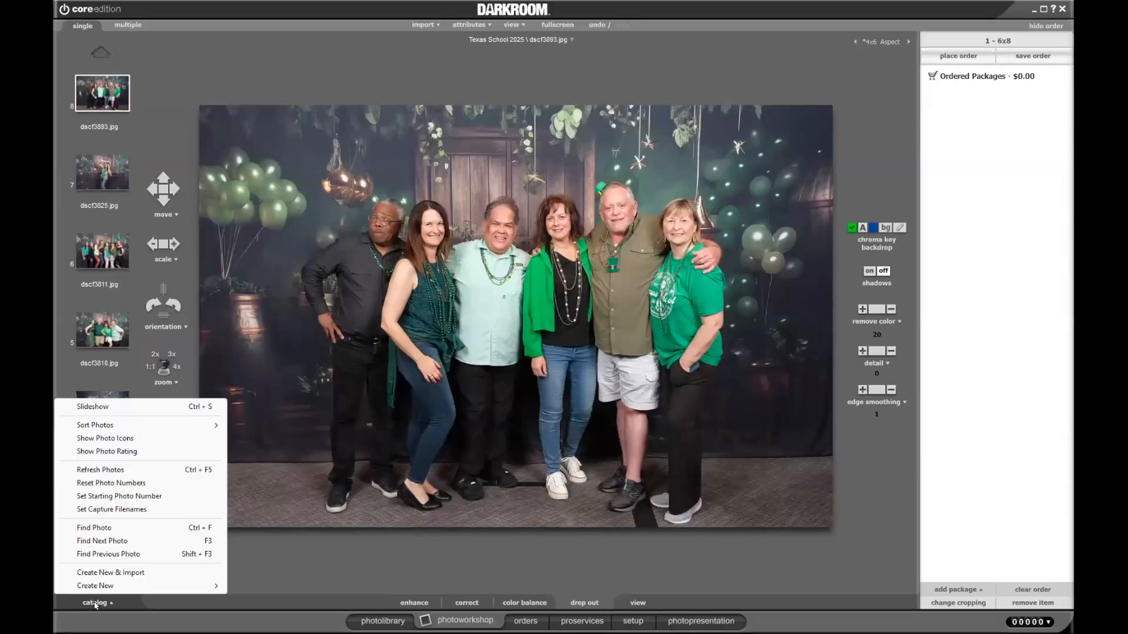
click(142, 439)
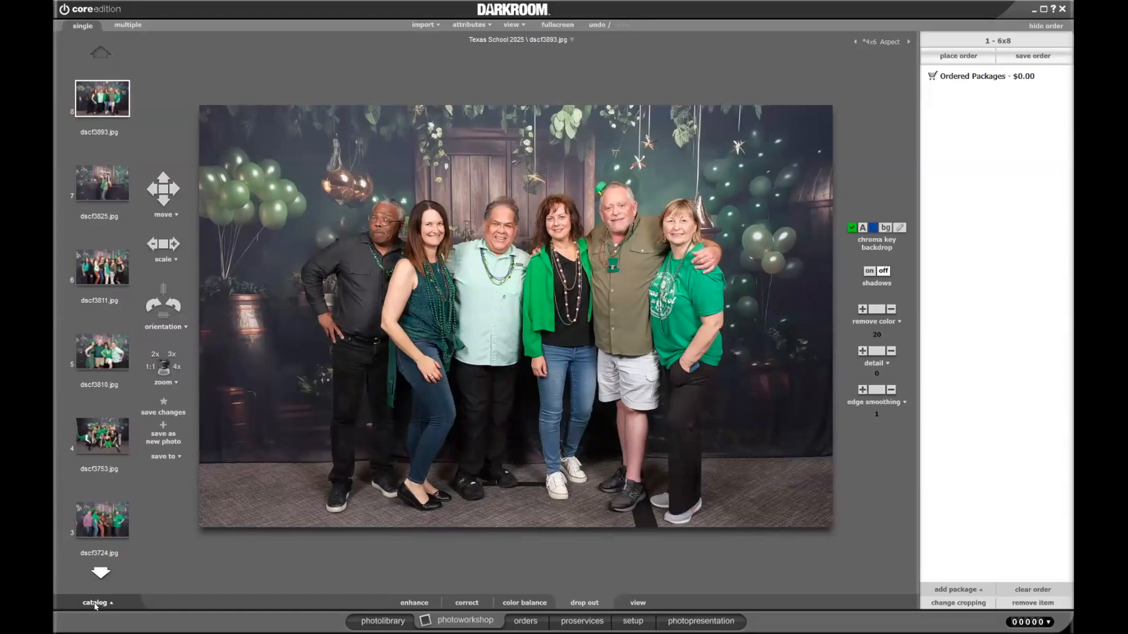
click(96, 605)
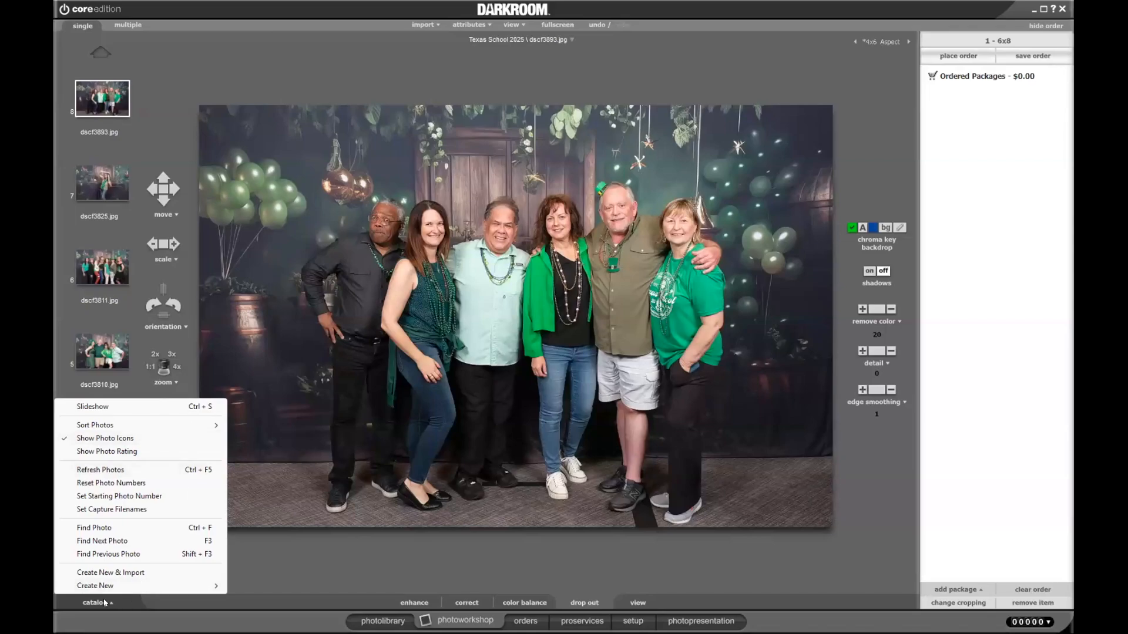
click(259, 574)
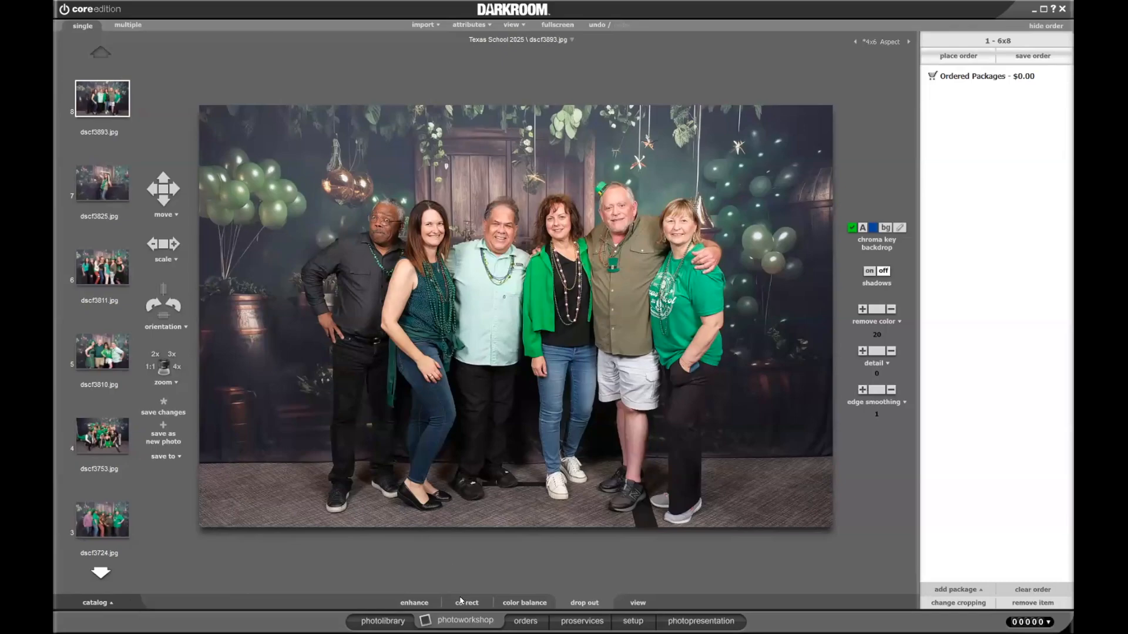
- Switch the border group to Texas School and apply its horizontal border to dscf3893.jpg
click(414, 603)
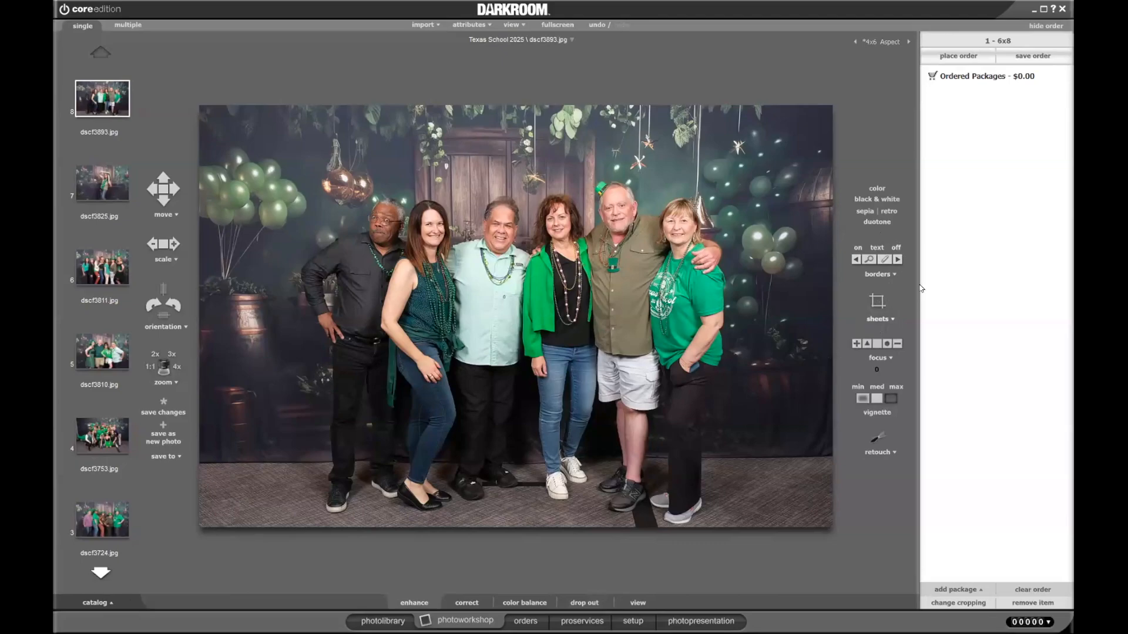
click(878, 274)
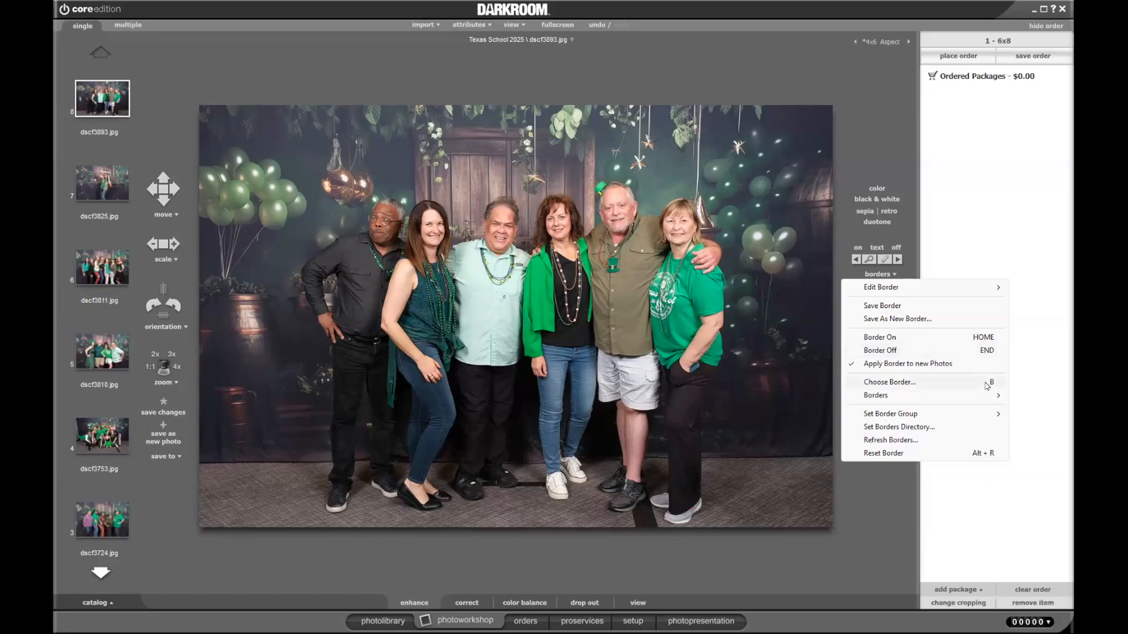
click(634, 346)
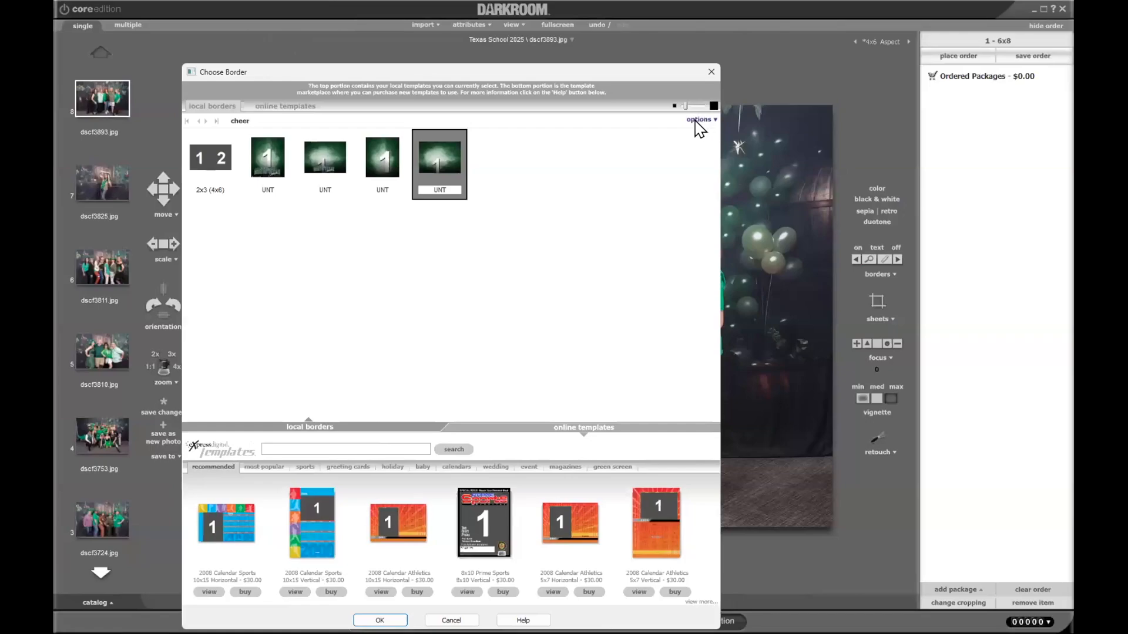
click(696, 119)
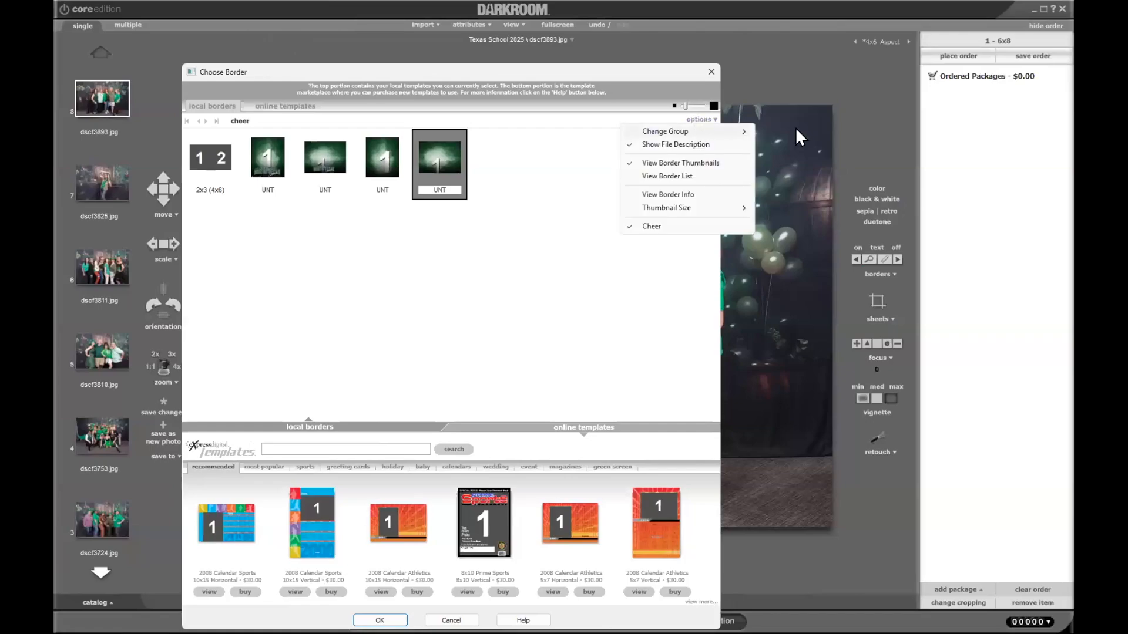
mouse_move(699, 134)
click(796, 186)
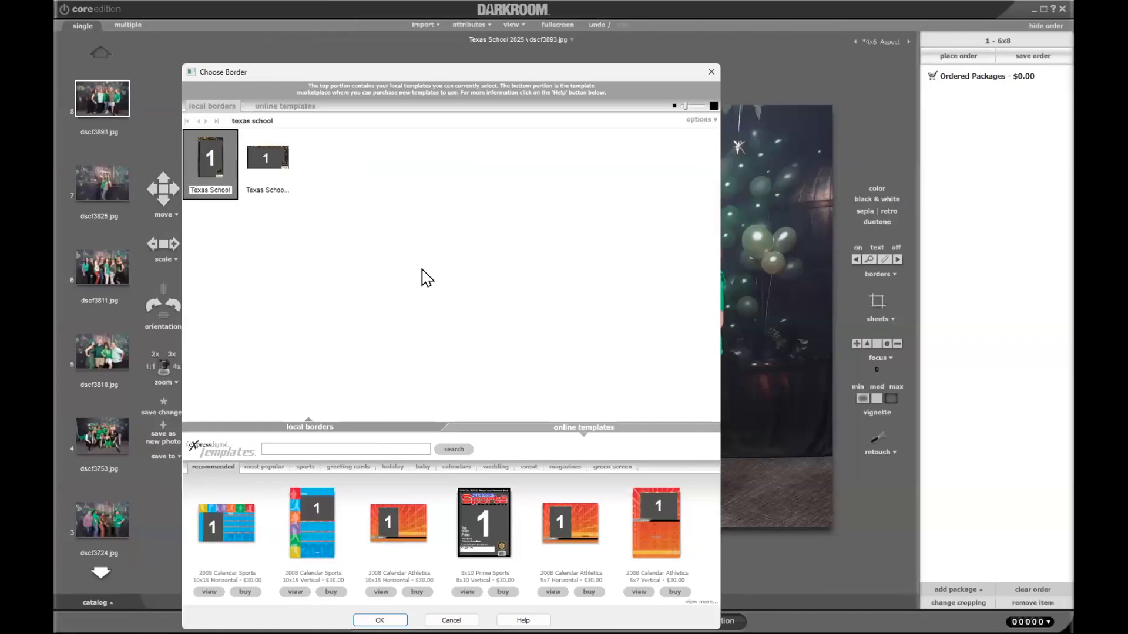
click(268, 164)
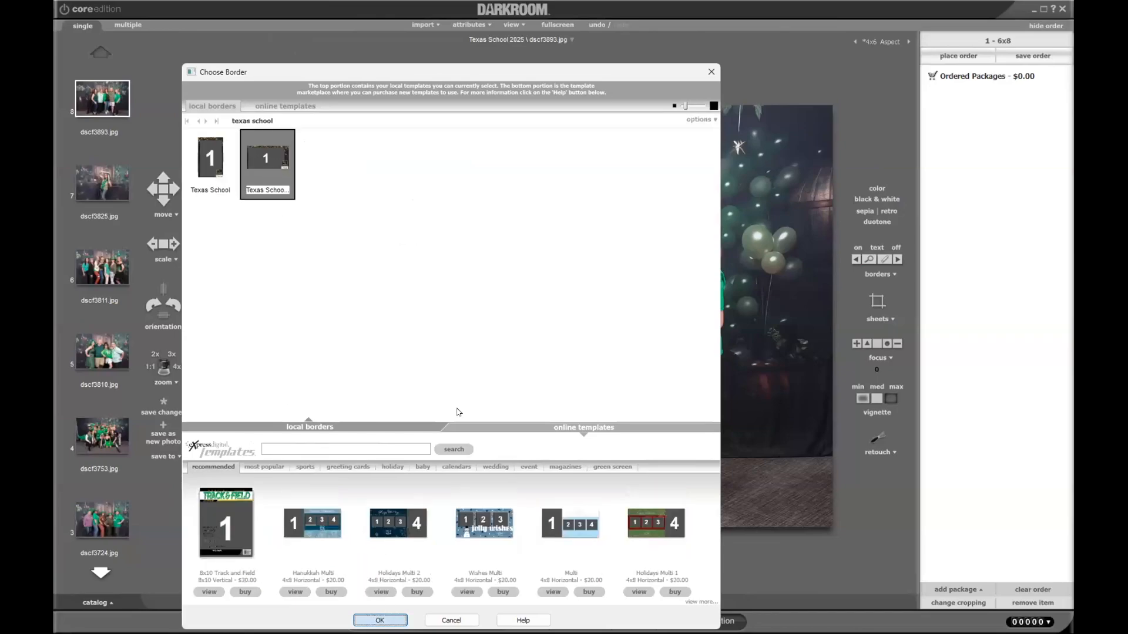
key(Return)
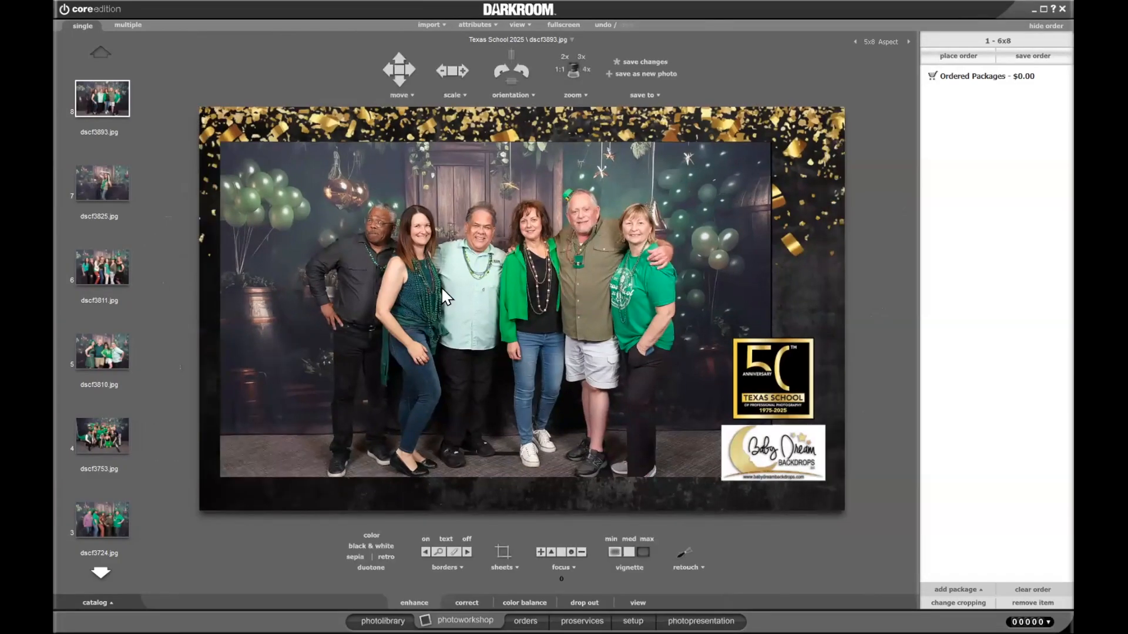
- Scale and reposition the group photo dscf3893.jpg inside its Texas School border so the six people fill the opening
scroll(446, 290, down, 6)
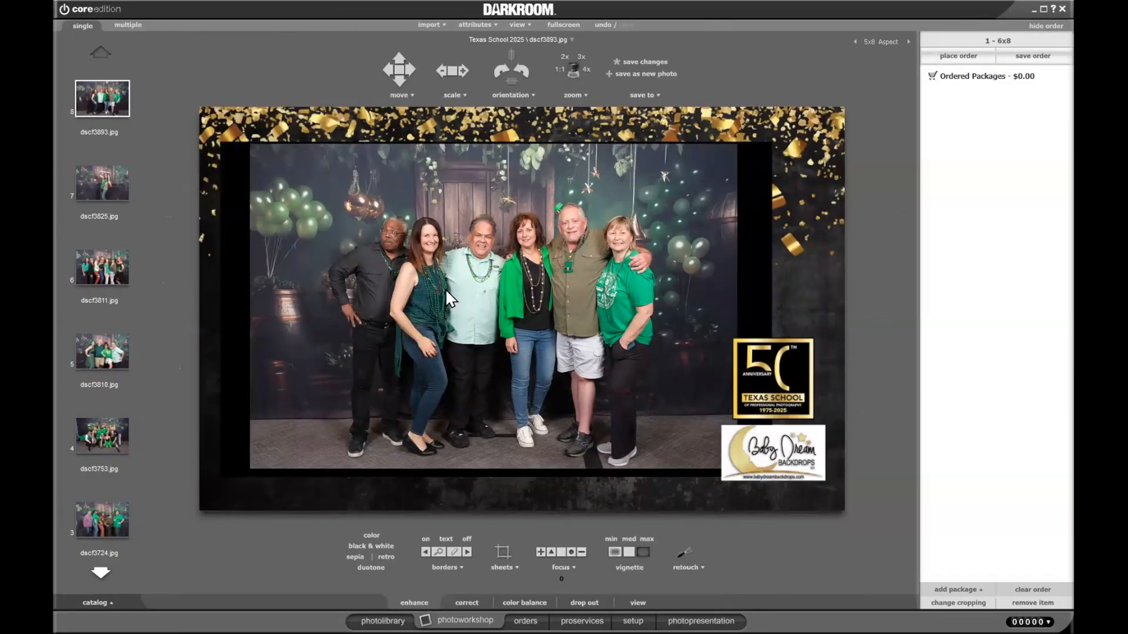
scroll(445, 288, up, 8)
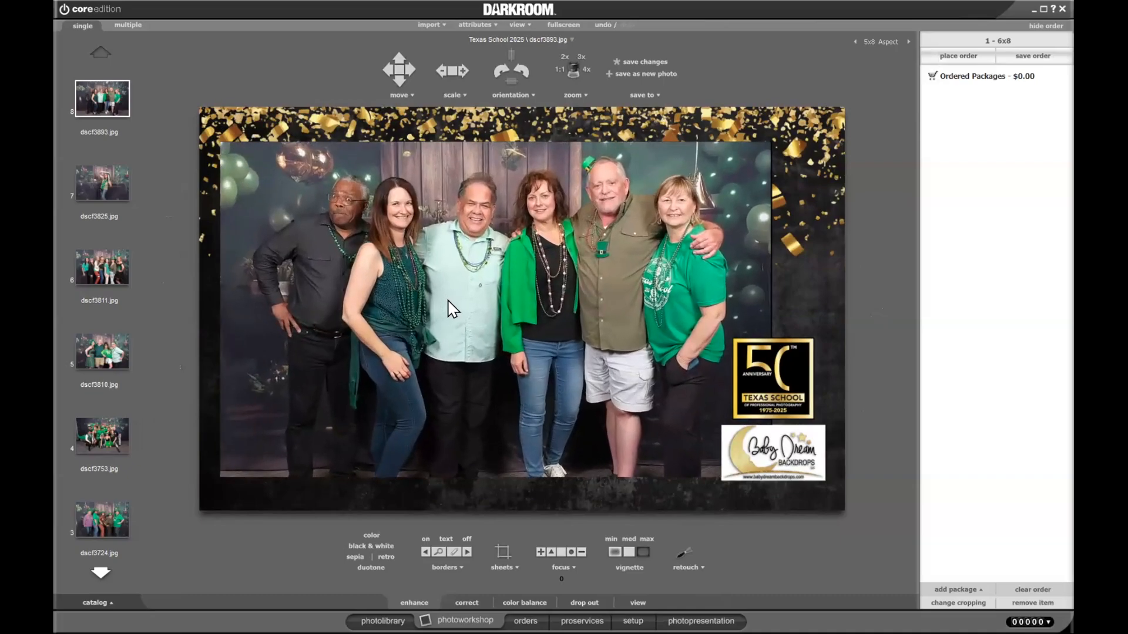
scroll(449, 303, up, 2)
scroll(556, 250, down, 4)
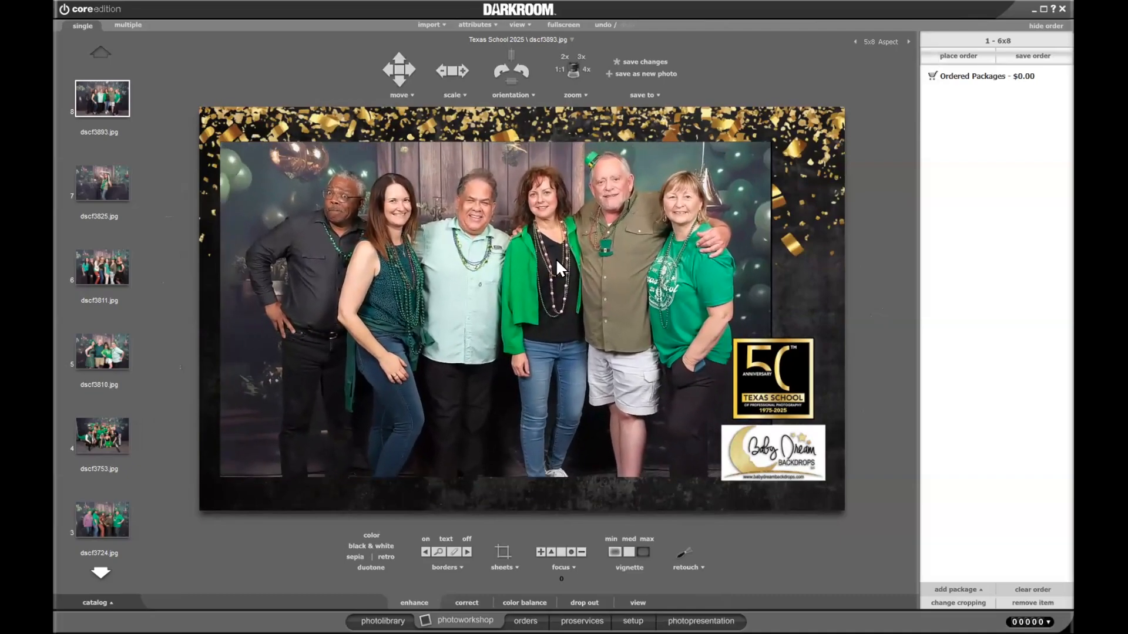
drag(555, 259, 556, 272)
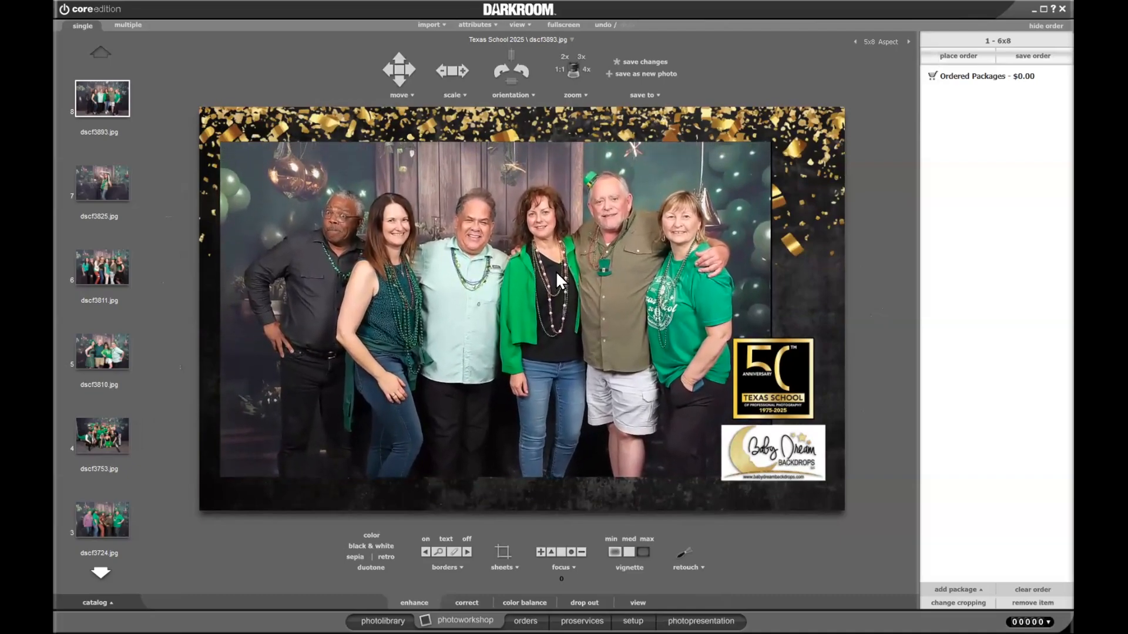
drag(548, 267, 559, 273)
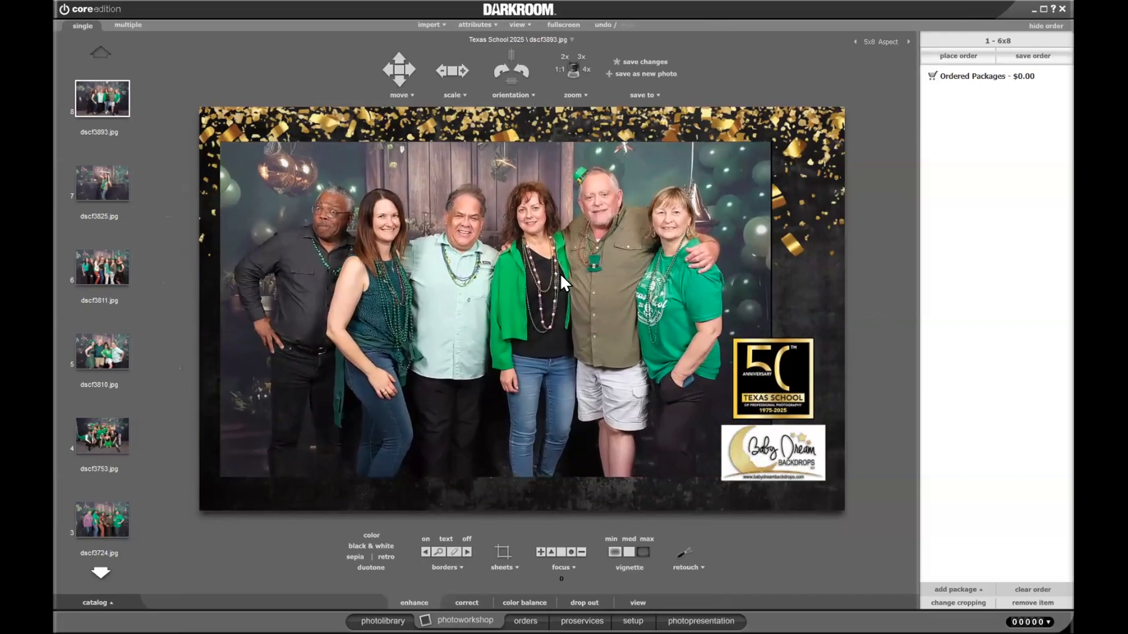
scroll(560, 273, up, 1)
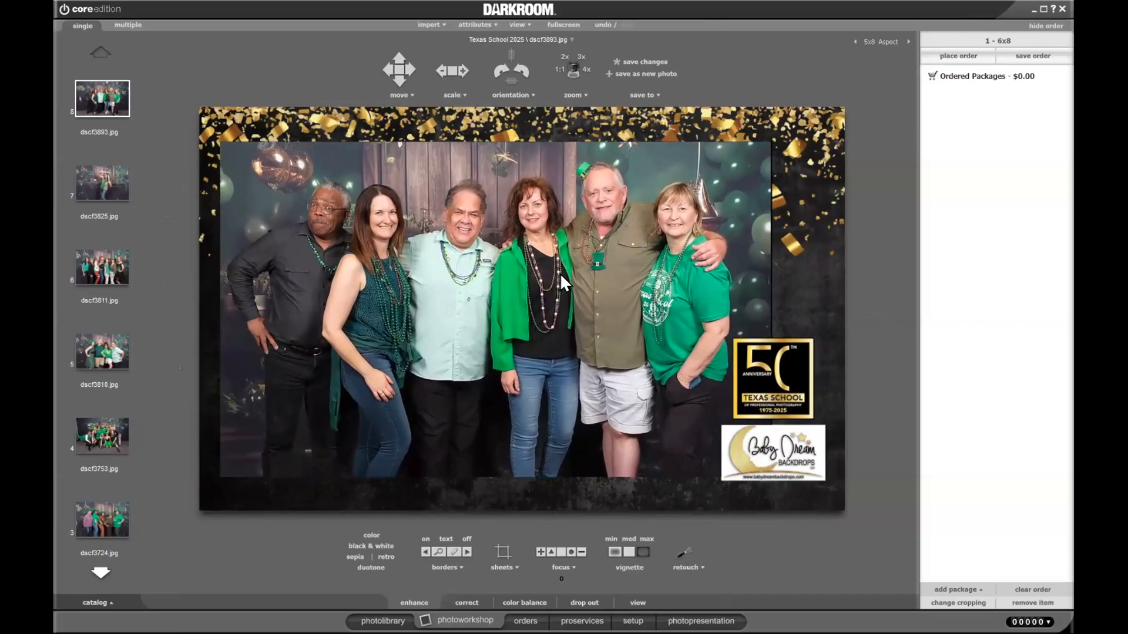
mouse_move(559, 273)
mouse_down()
mouse_move(648, 268)
mouse_move(562, 234)
mouse_move(521, 263)
mouse_move(555, 306)
mouse_move(561, 287)
mouse_up()
scroll(562, 283, down, 1)
scroll(562, 282, down, 3)
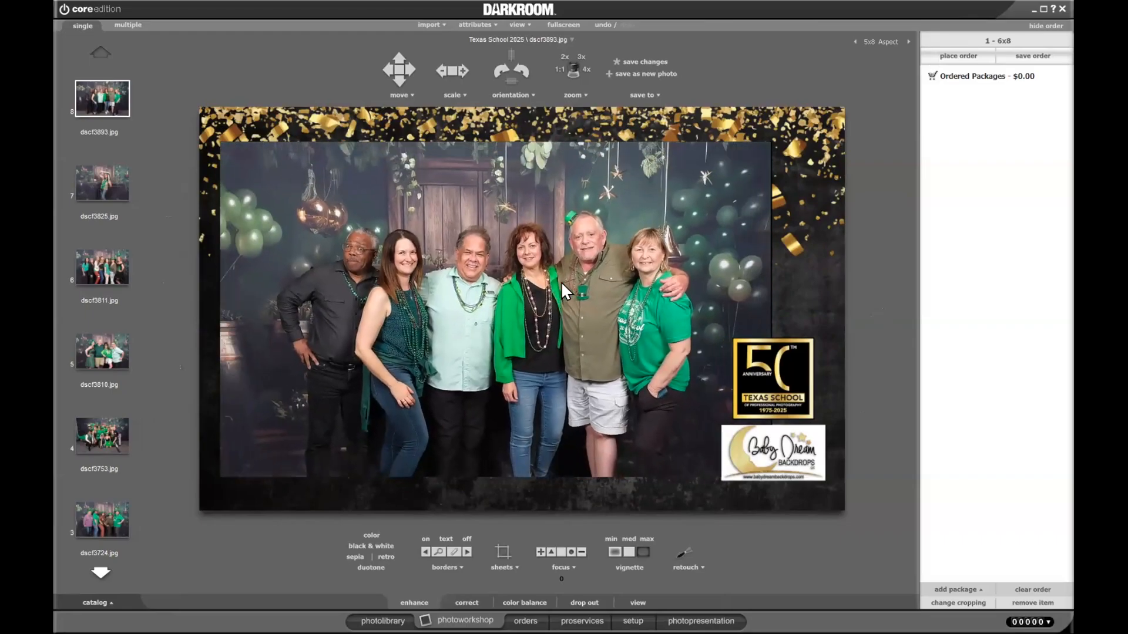
scroll(562, 280, up, 3)
scroll(556, 283, up, 4)
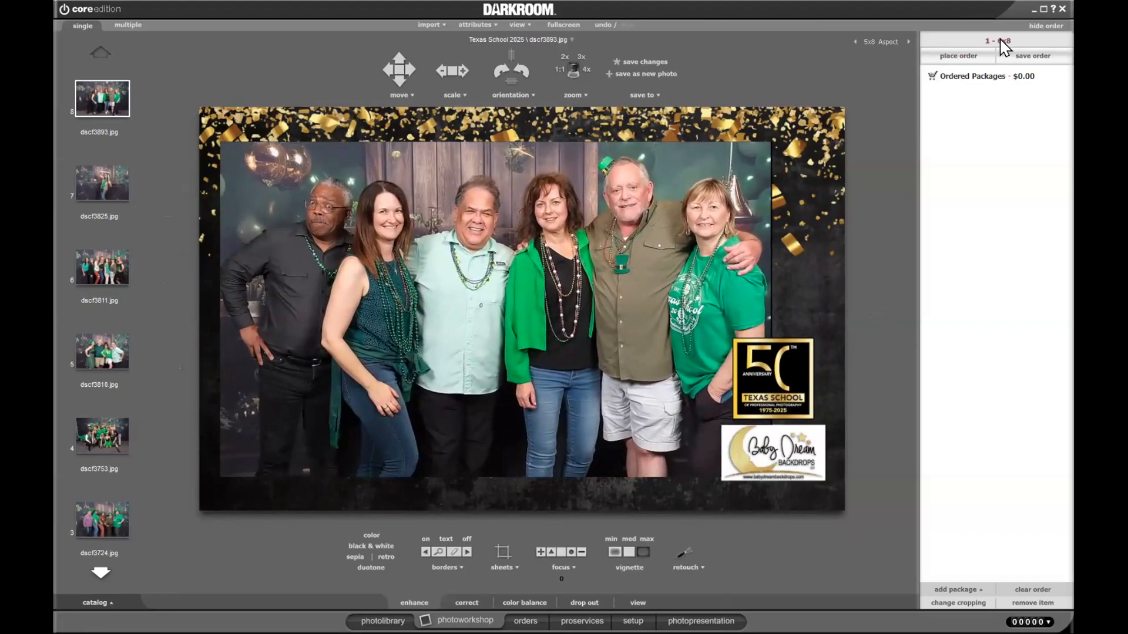
- Try to print two copies of the 6x8 package from dscf3893.jpg
click(1002, 41)
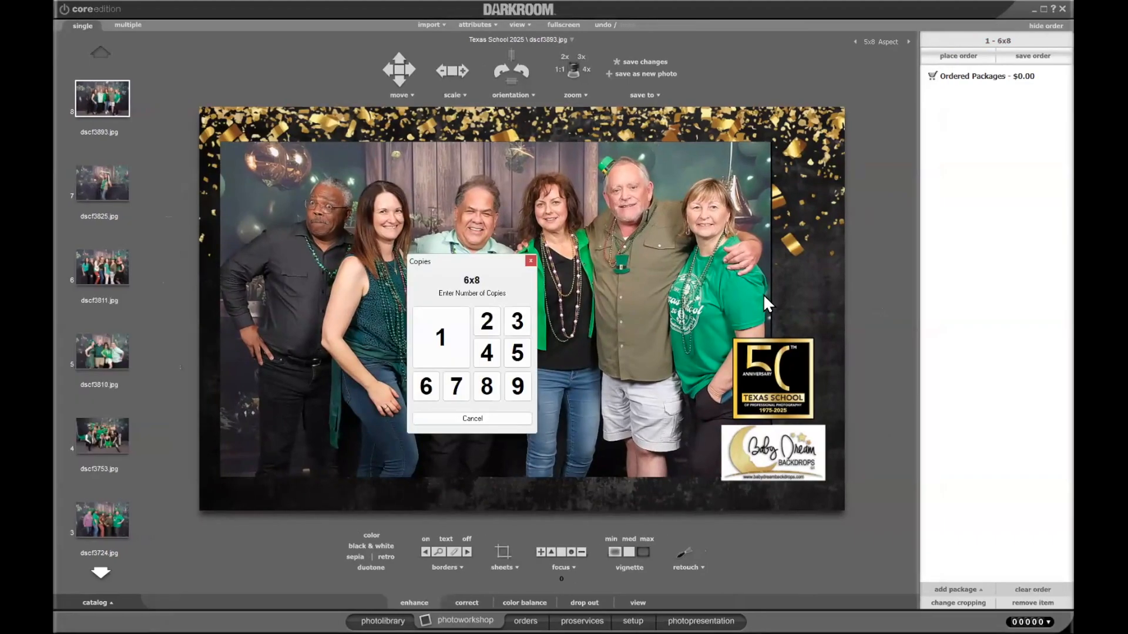
click(532, 261)
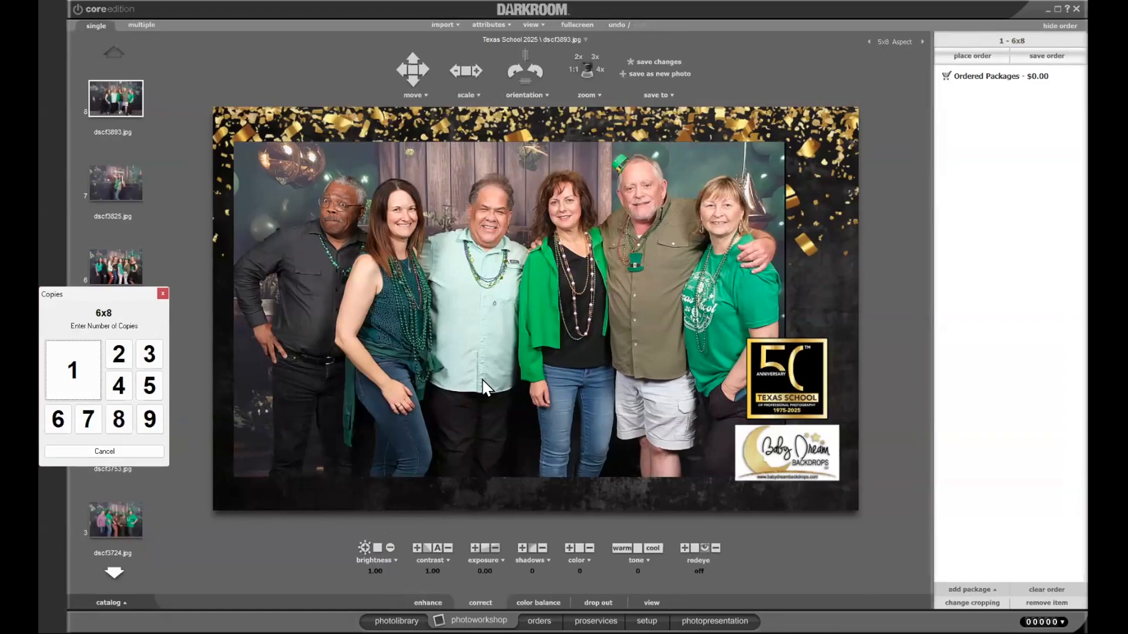
click(126, 355)
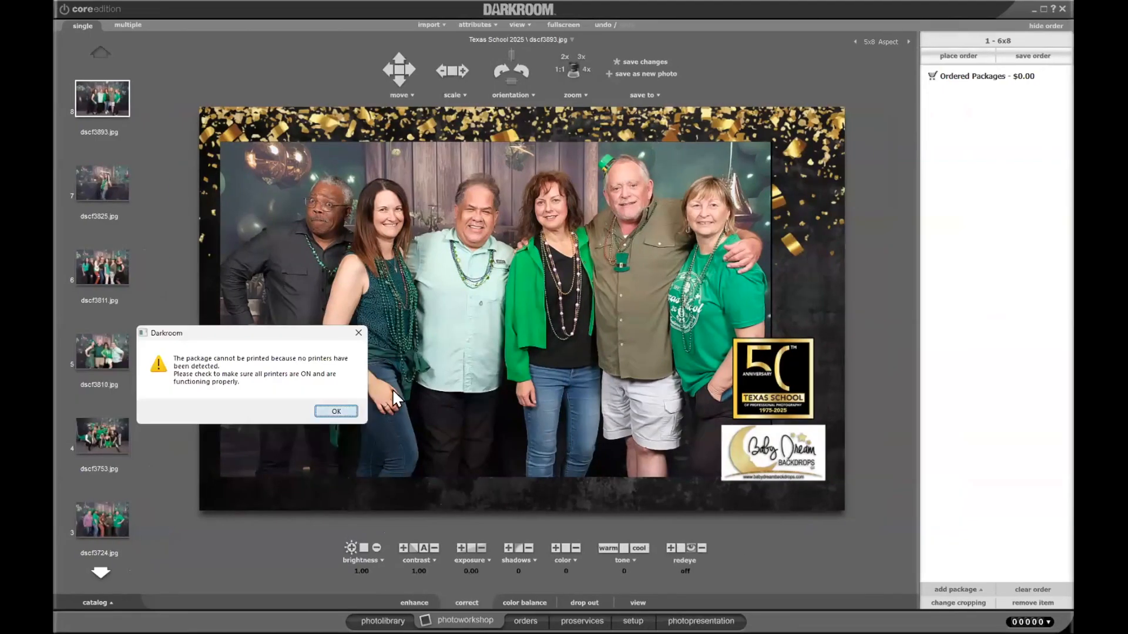
key(Return)
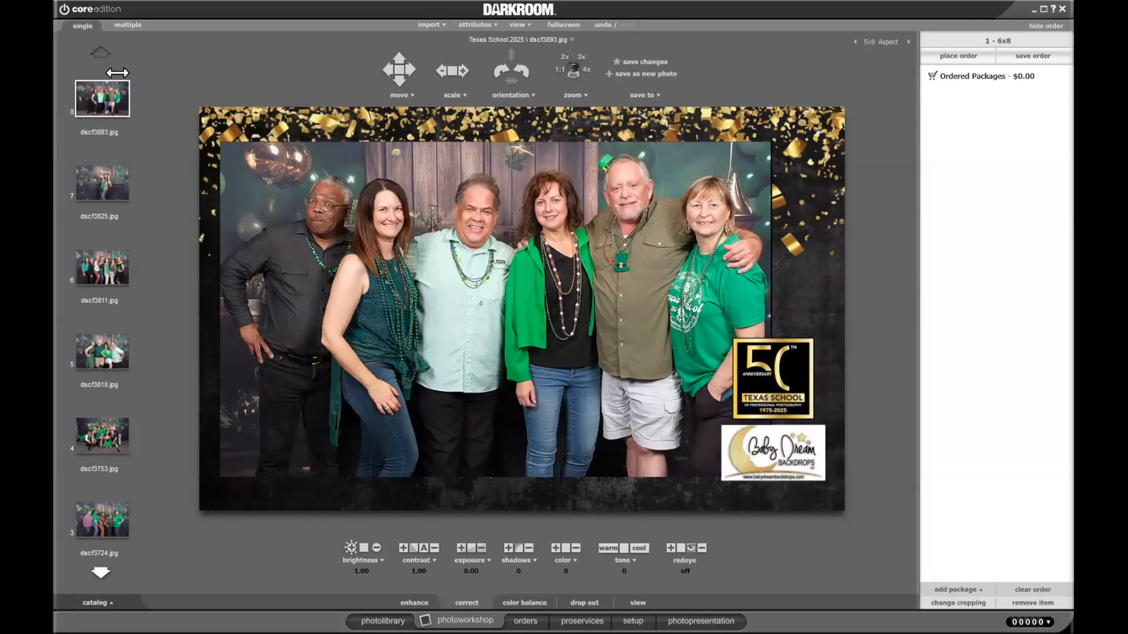
- Open dscf3811.jpg and enlarge the group slightly within the Texas School border
click(94, 171)
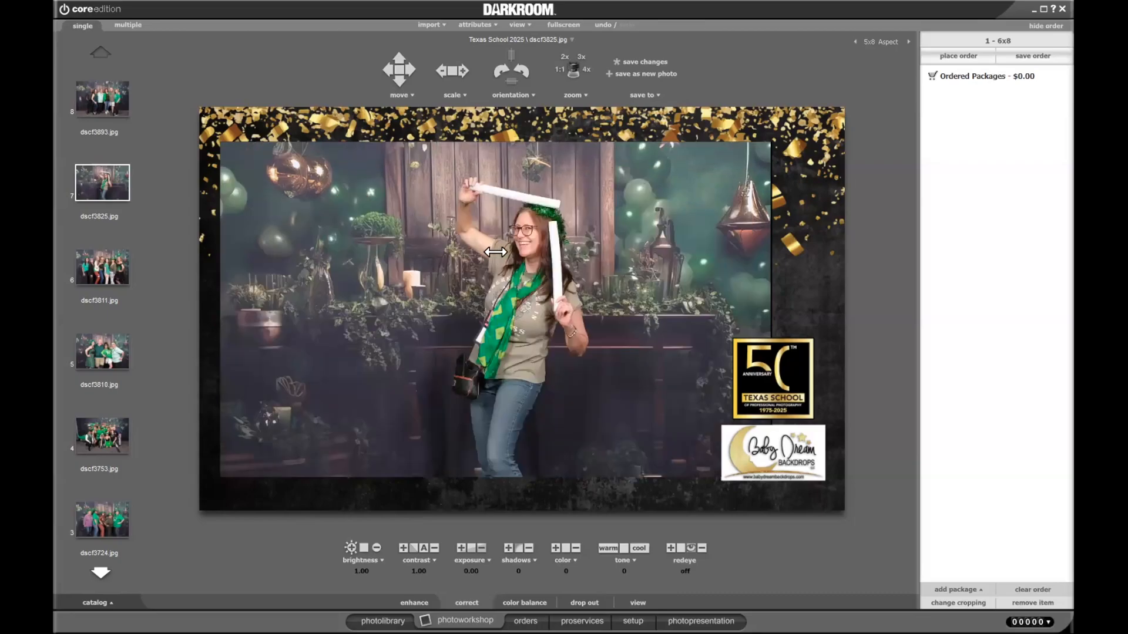
click(113, 267)
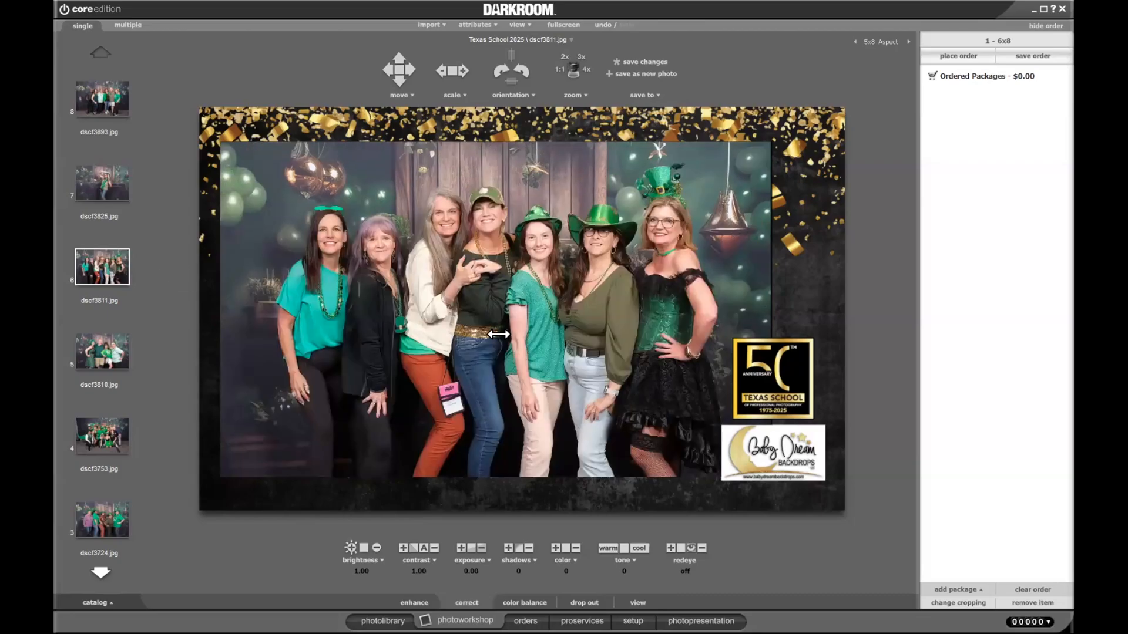
scroll(498, 336, up, 2)
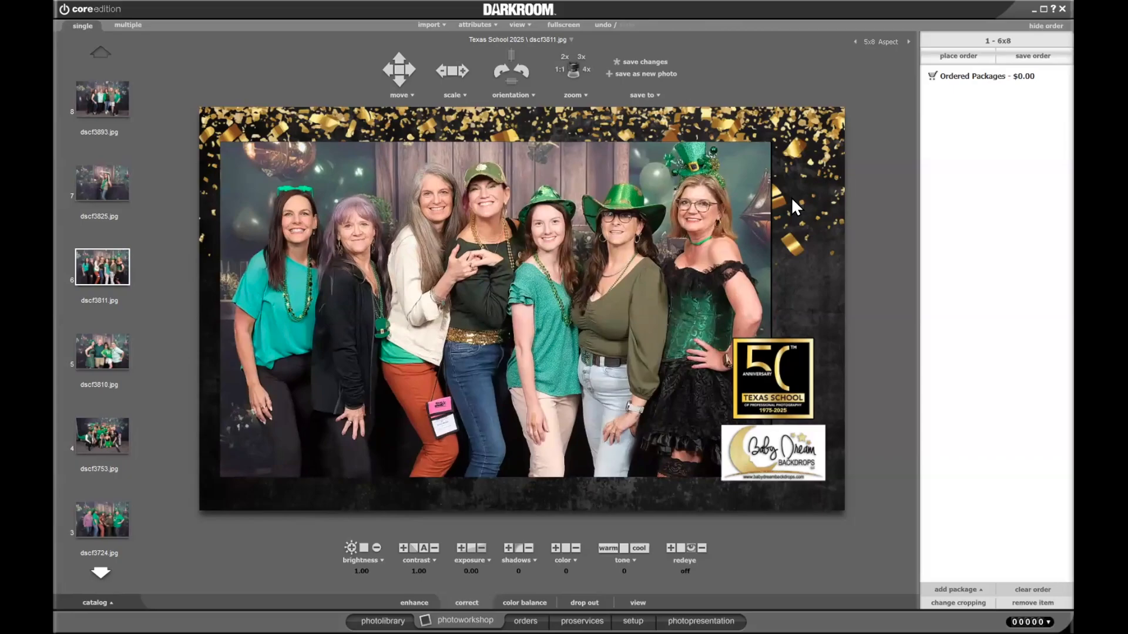
key(F2)
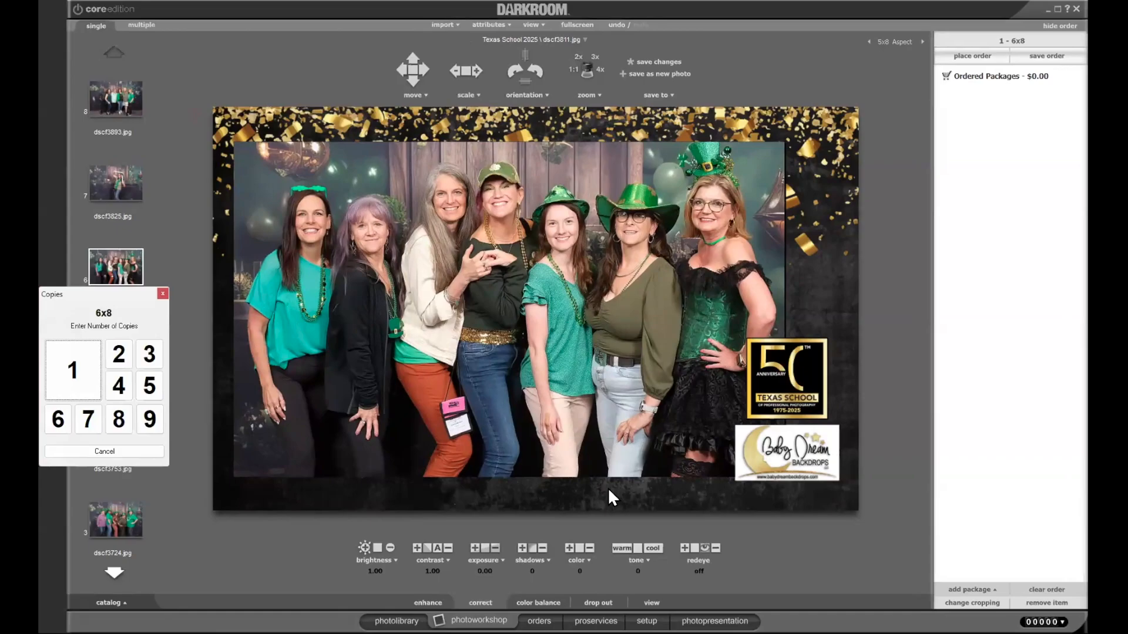
key(Escape)
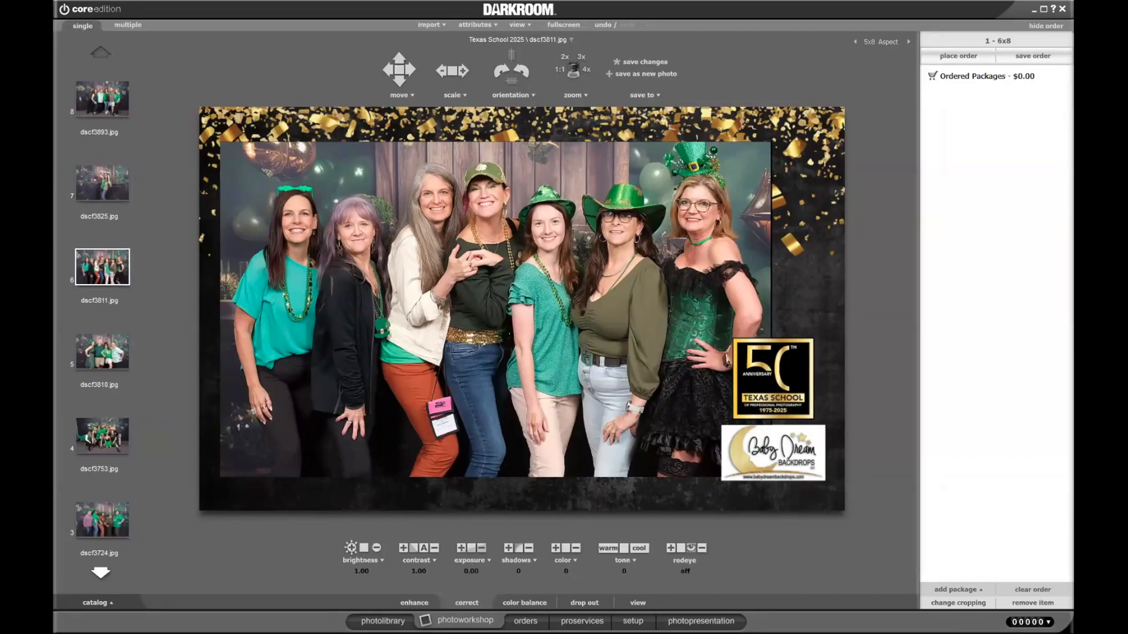
- Set the print counter to display total sheets
click(1042, 623)
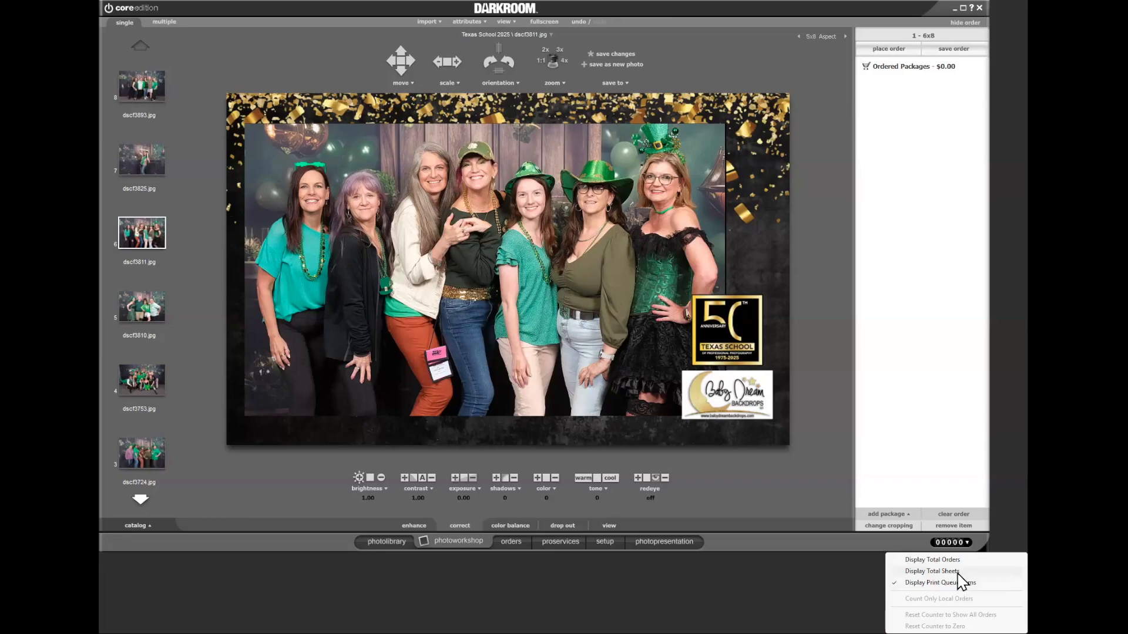
click(957, 573)
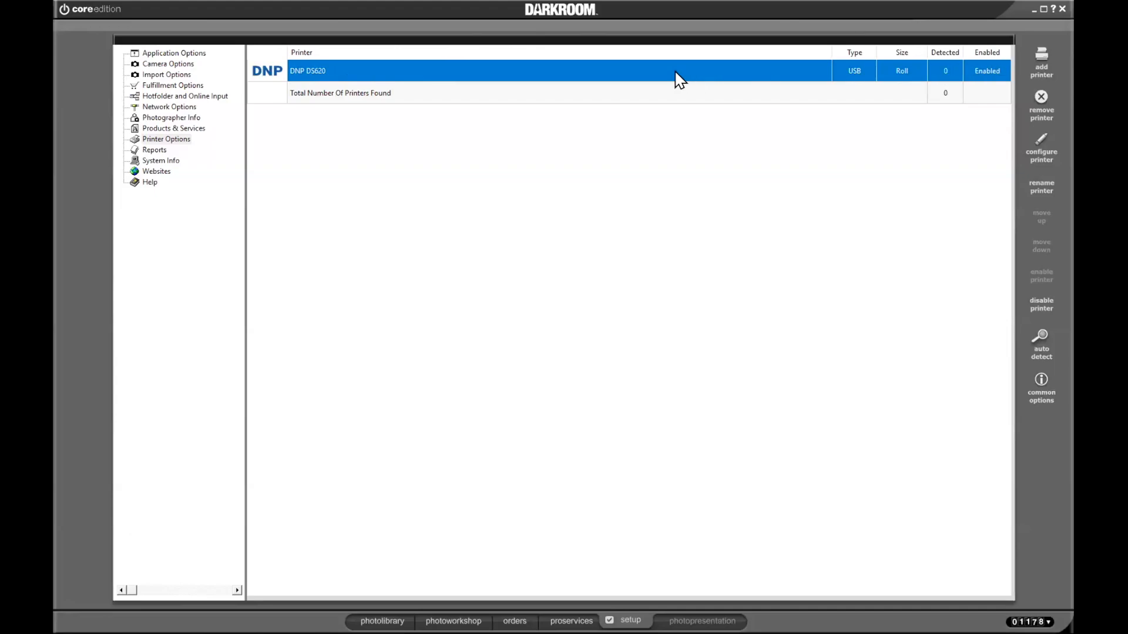
- Review the DNP DS620's printer setup and the print sizes it accepts for each ink-sheet size
double_click(660, 81)
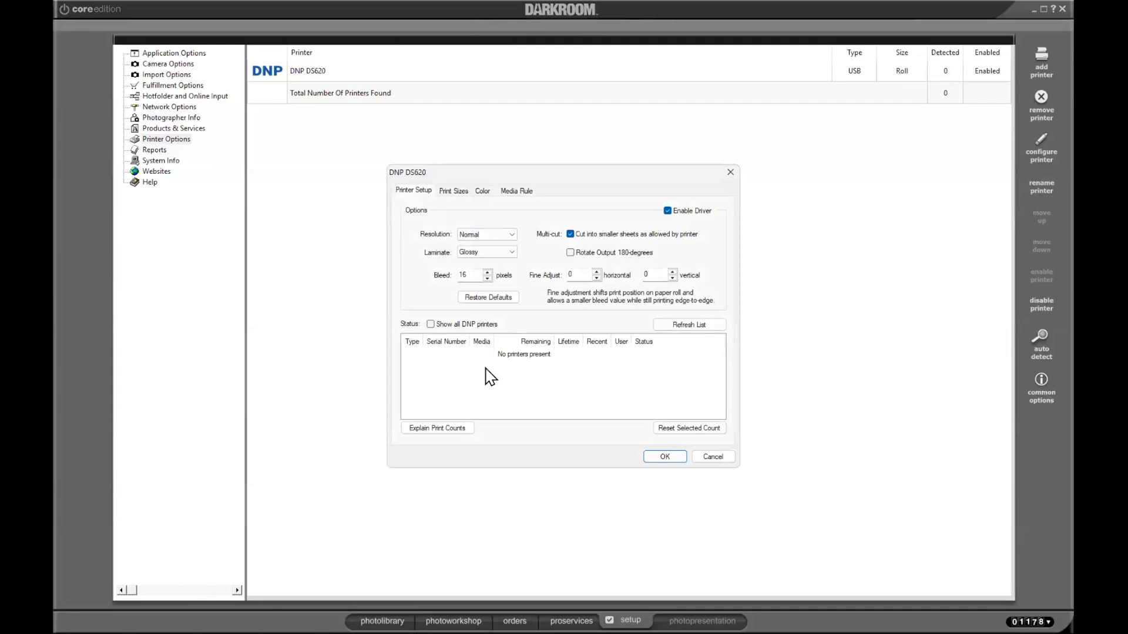
click(417, 353)
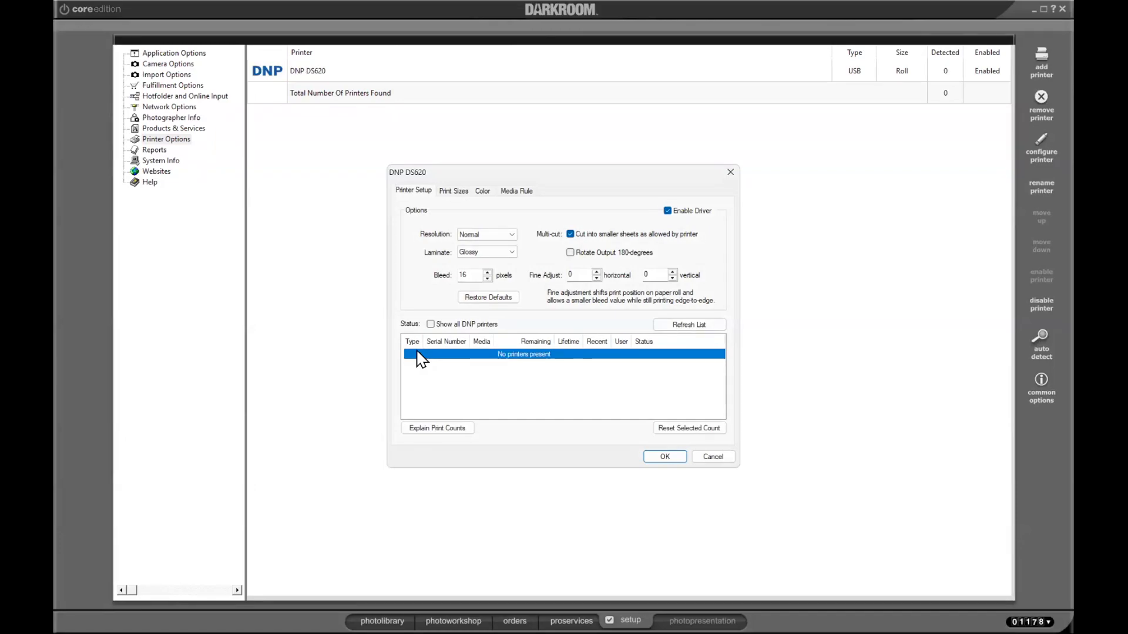
click(460, 194)
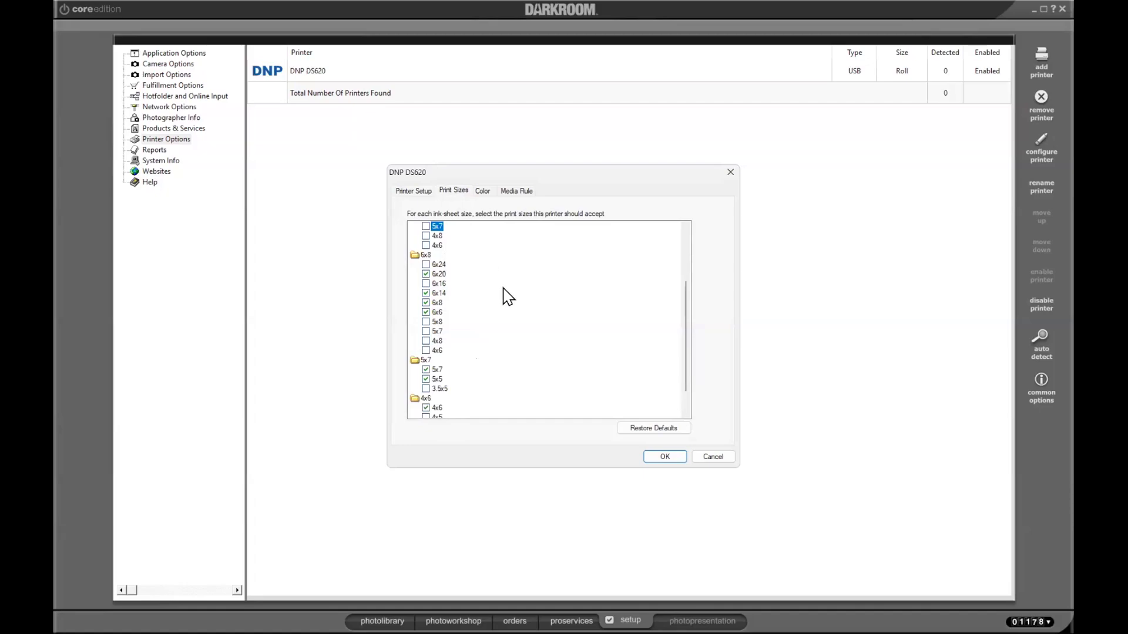
scroll(508, 297, up, 3)
scroll(507, 297, down, 4)
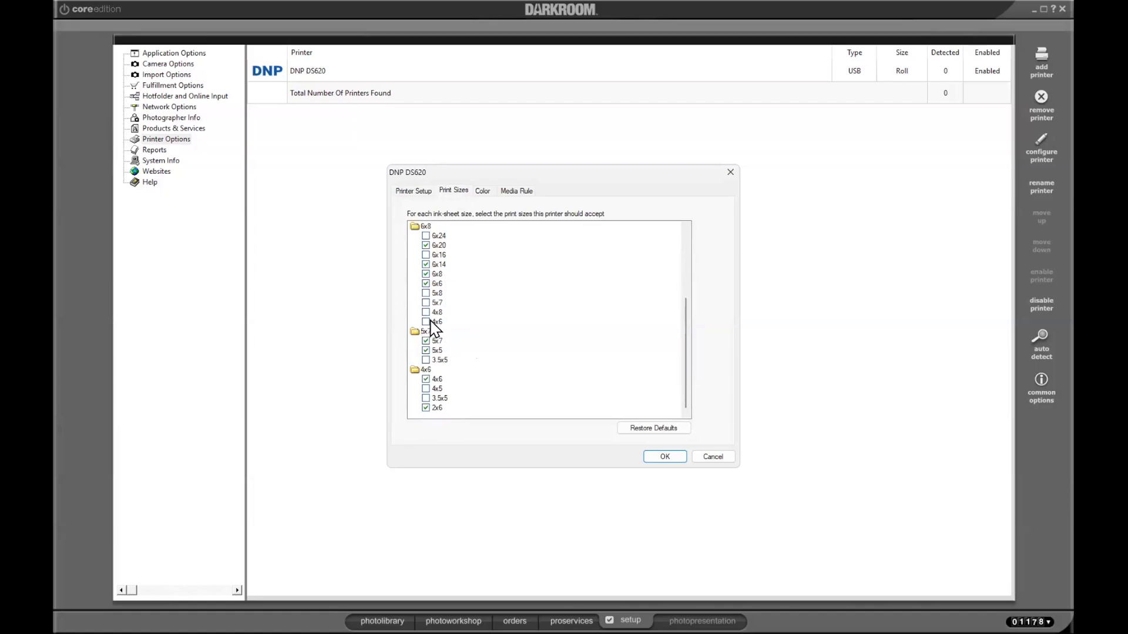
click(426, 283)
click(426, 273)
click(425, 265)
click(425, 245)
click(426, 283)
click(426, 322)
click(425, 342)
click(426, 351)
click(413, 193)
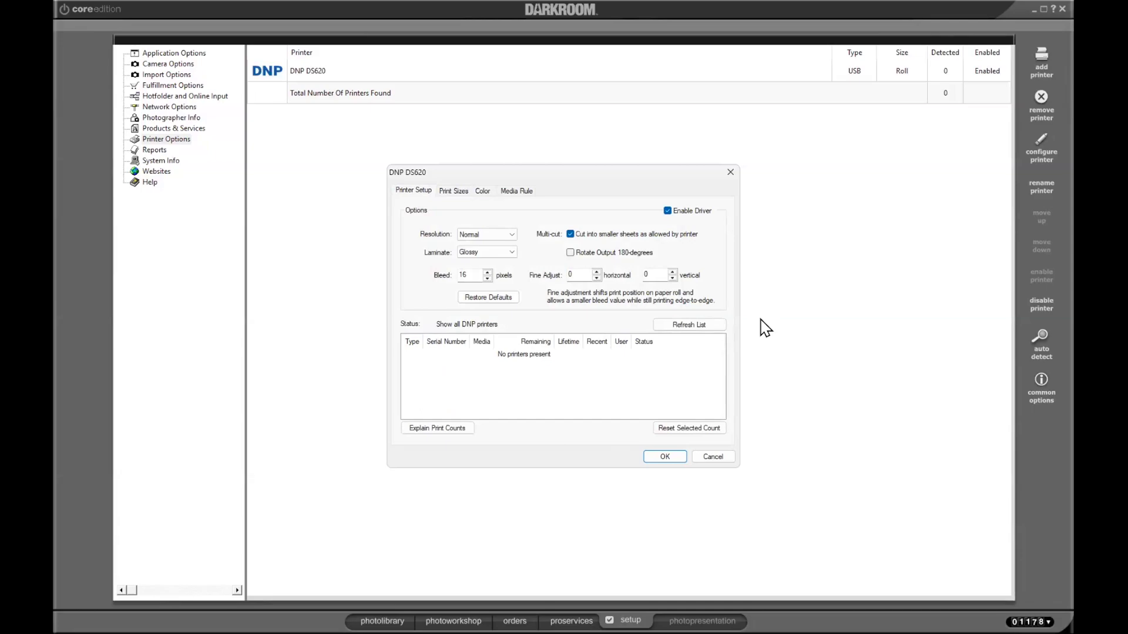
click(729, 174)
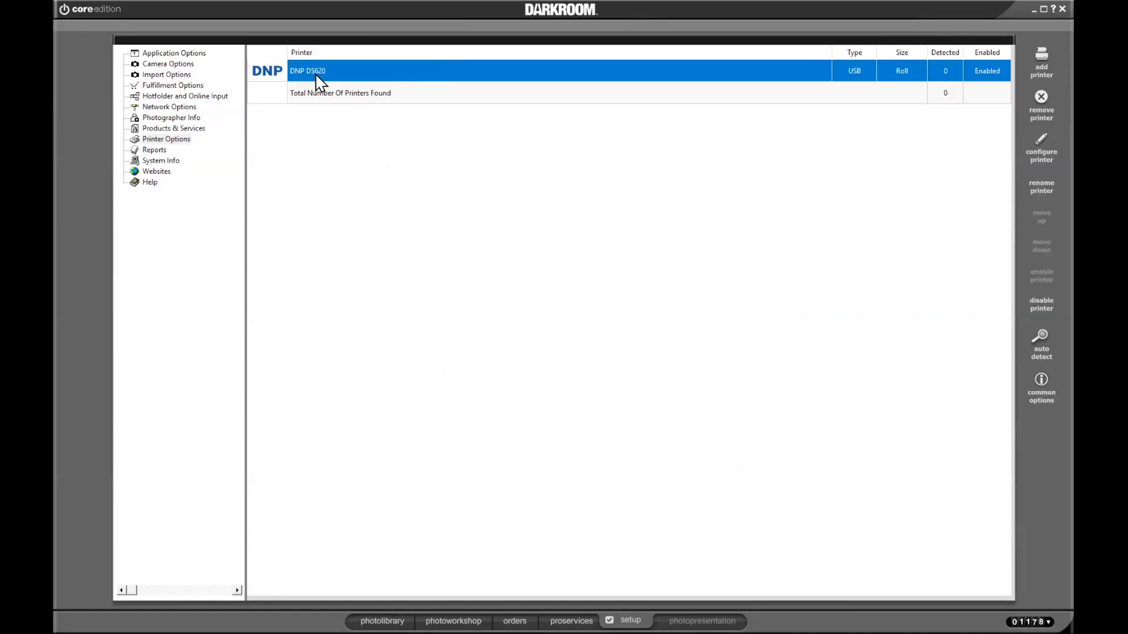
- Add the Sinfonia CS2 to the printer list, keeping its default setup and print sizes
click(1039, 54)
scroll(552, 351, down, 5)
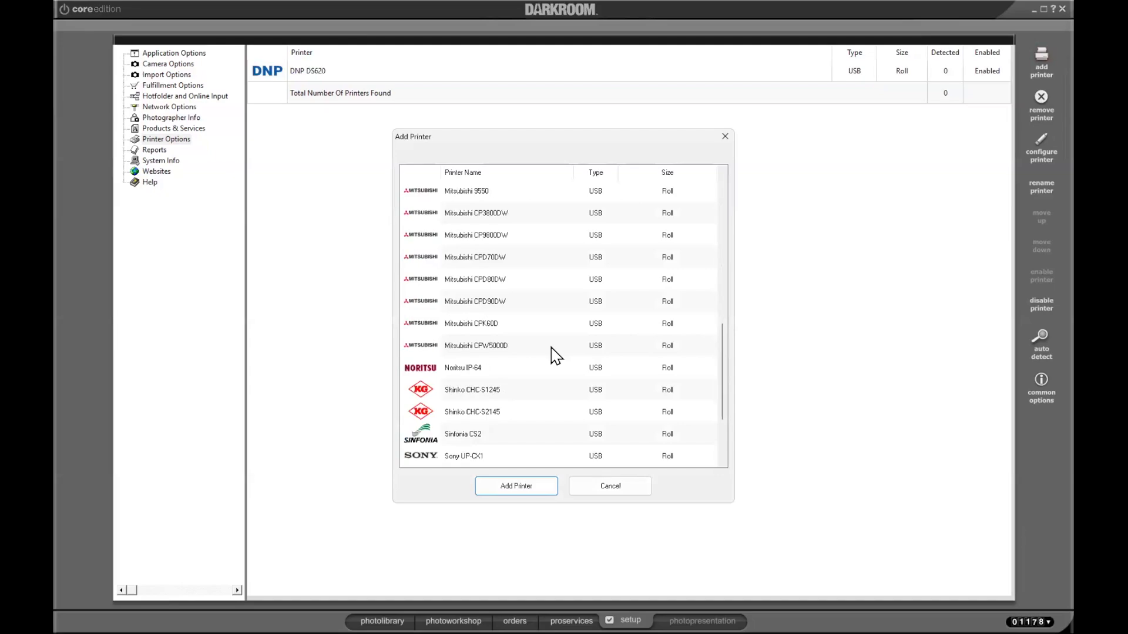
scroll(553, 352, up, 5)
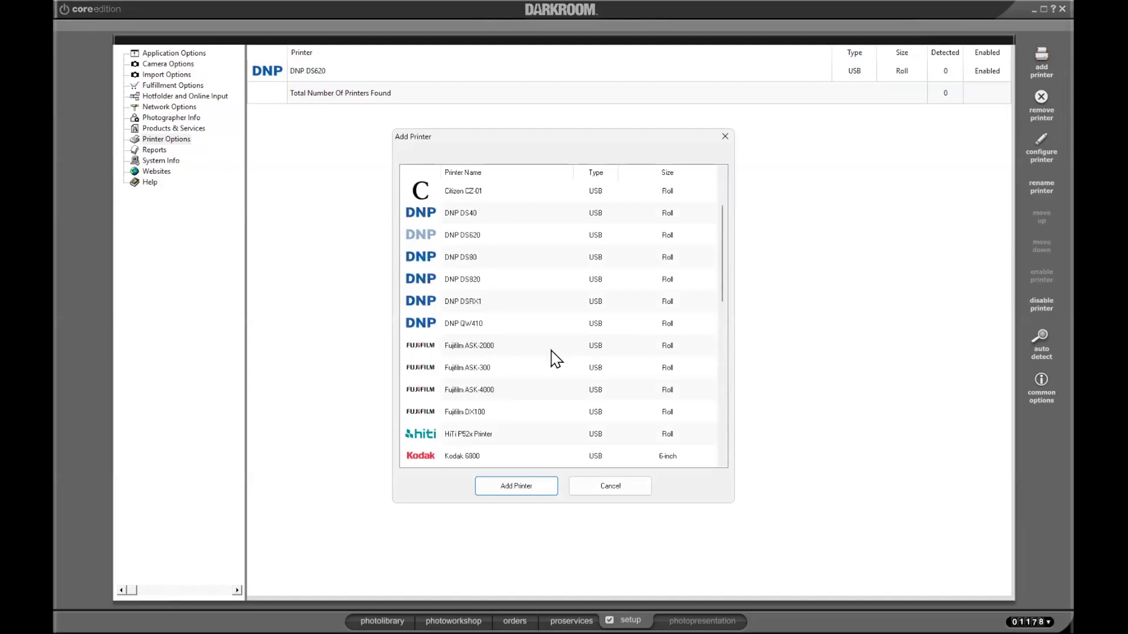
scroll(493, 388, down, 2)
scroll(476, 389, down, 2)
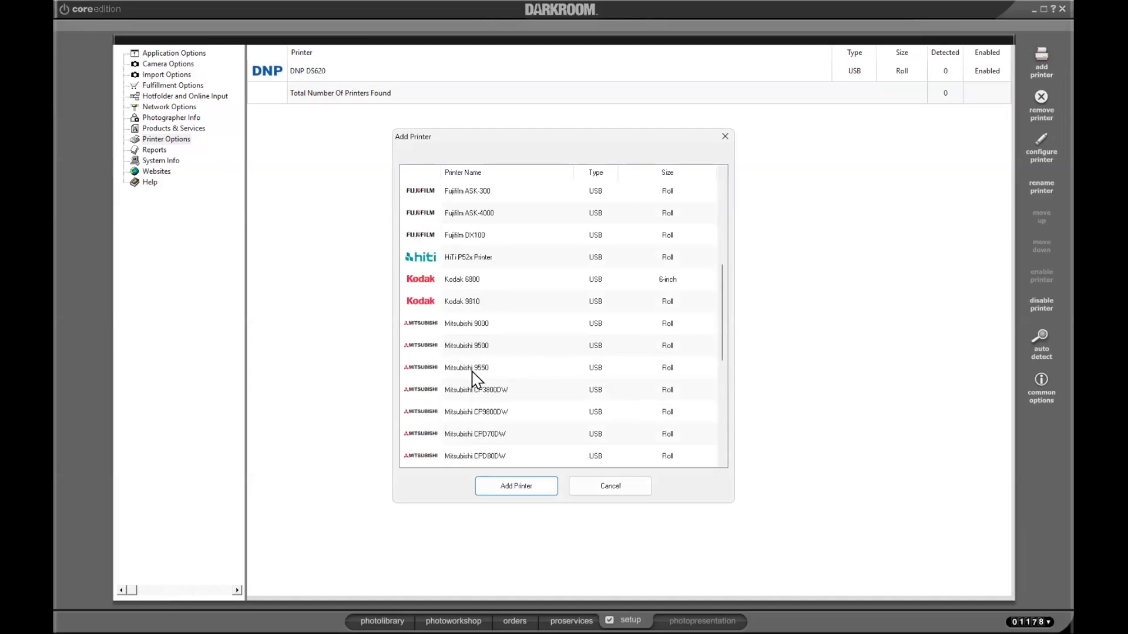
scroll(552, 428, down, 3)
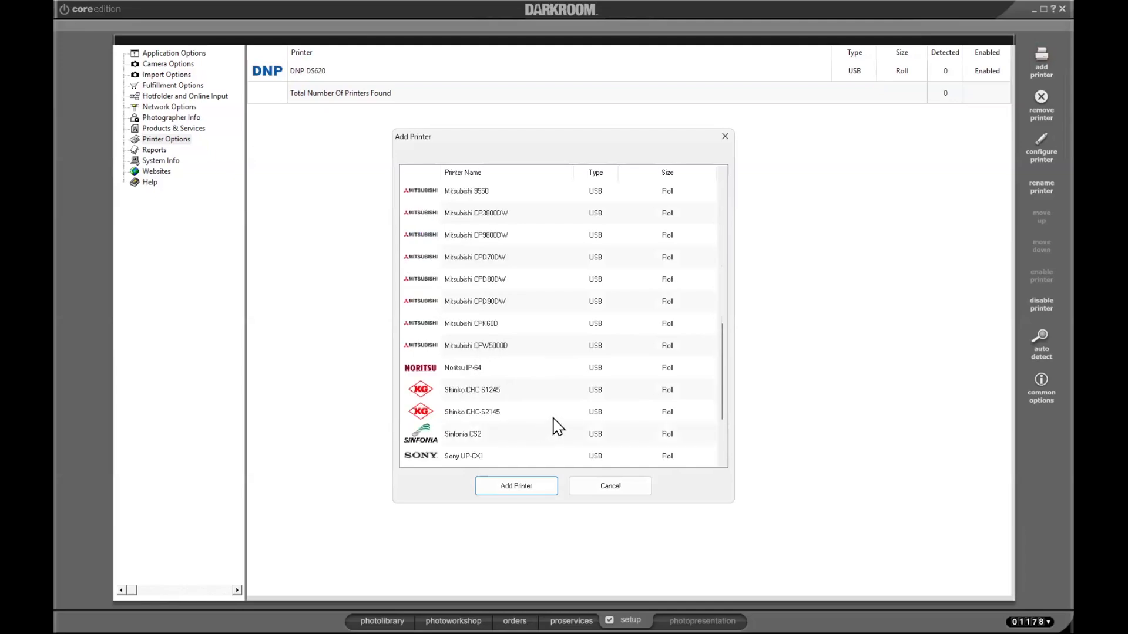
scroll(558, 428, down, 2)
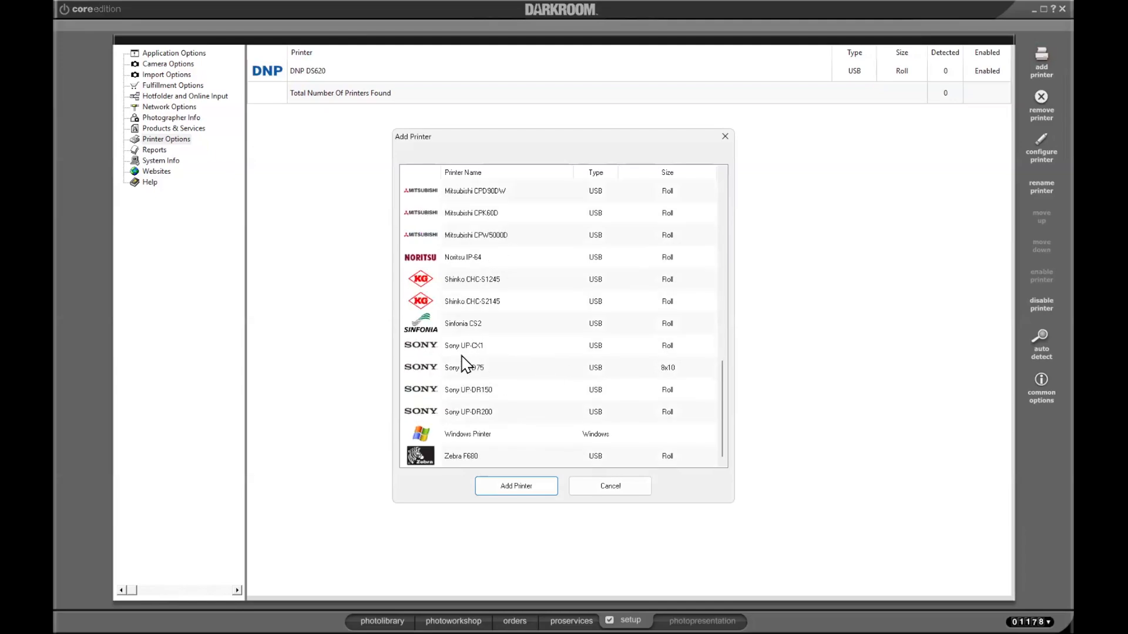
click(474, 325)
click(529, 485)
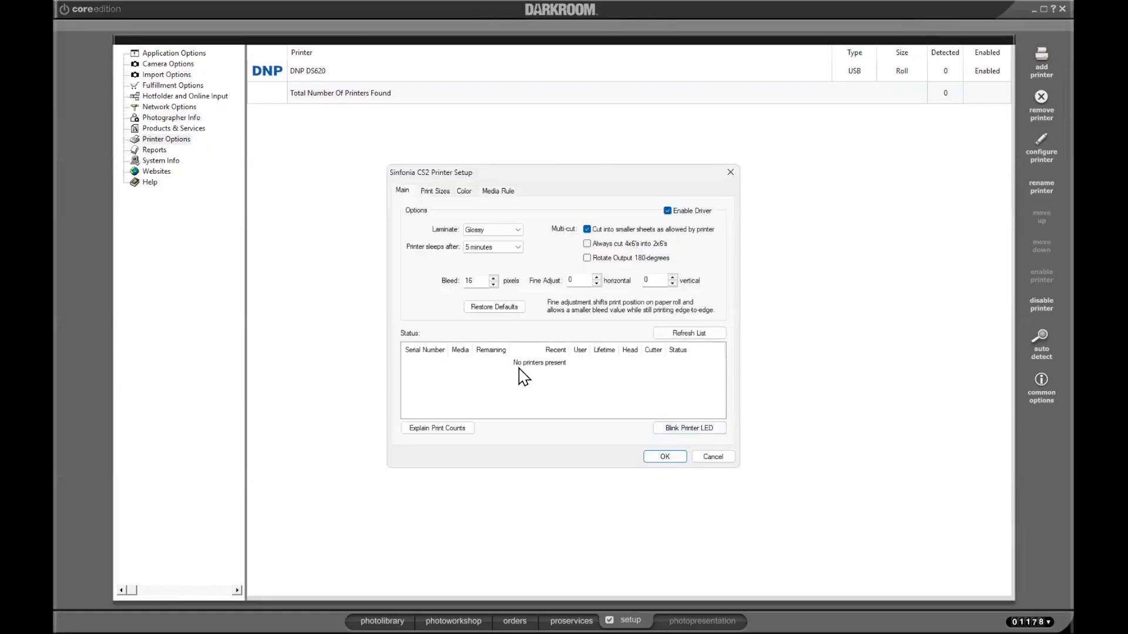
click(435, 192)
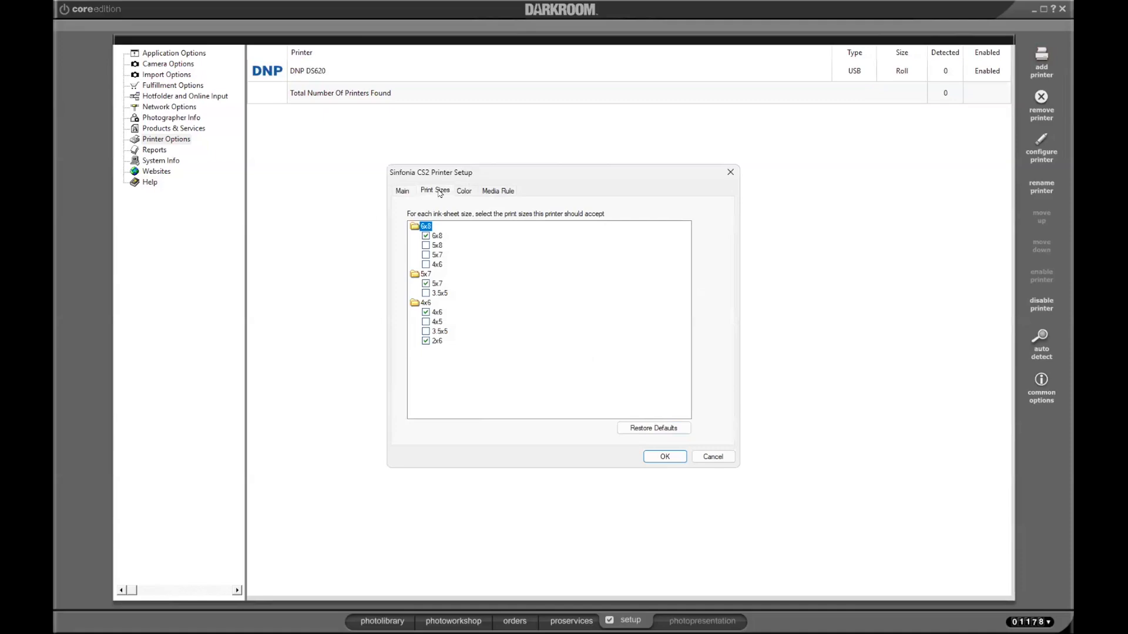
click(669, 457)
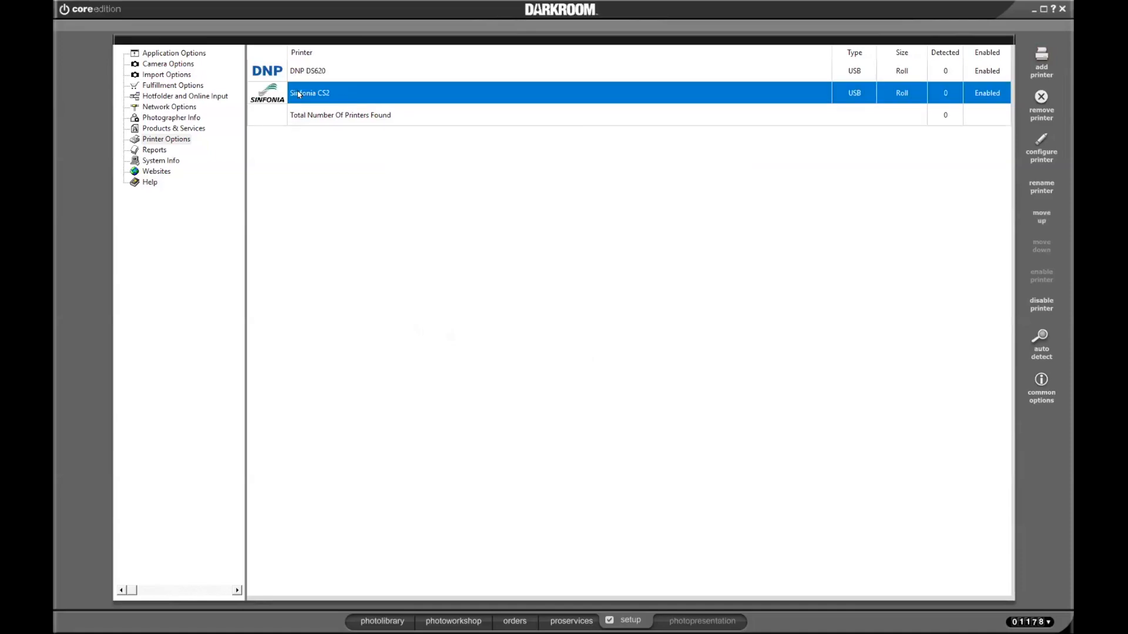
- Review the Sinfonia CS2's color adjustments and color profile without changing its setup
double_click(333, 99)
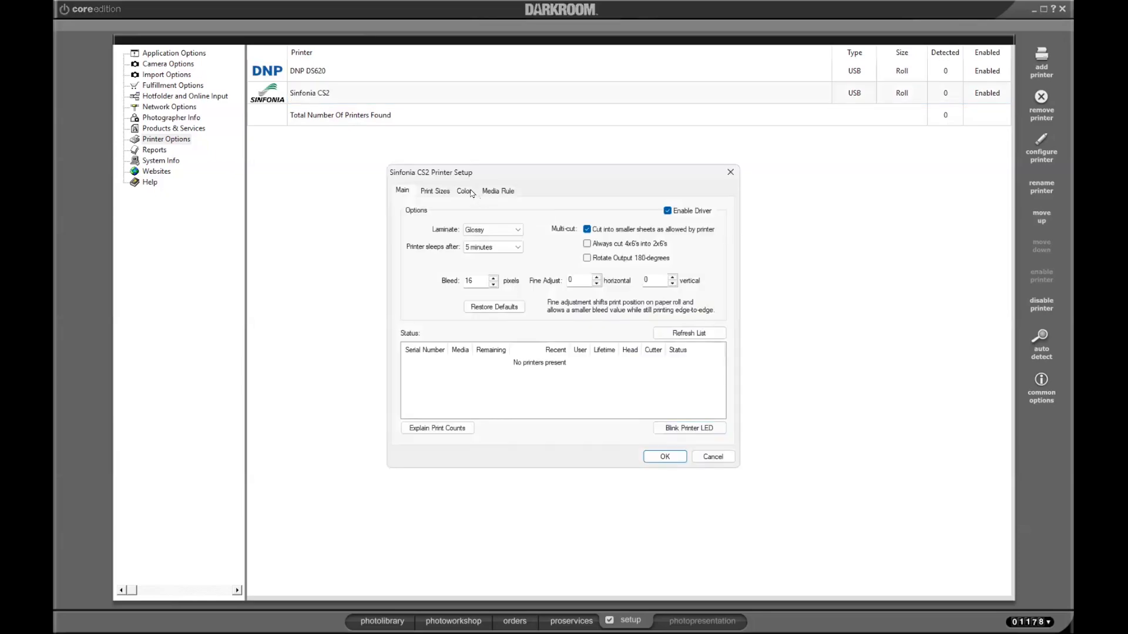
click(464, 192)
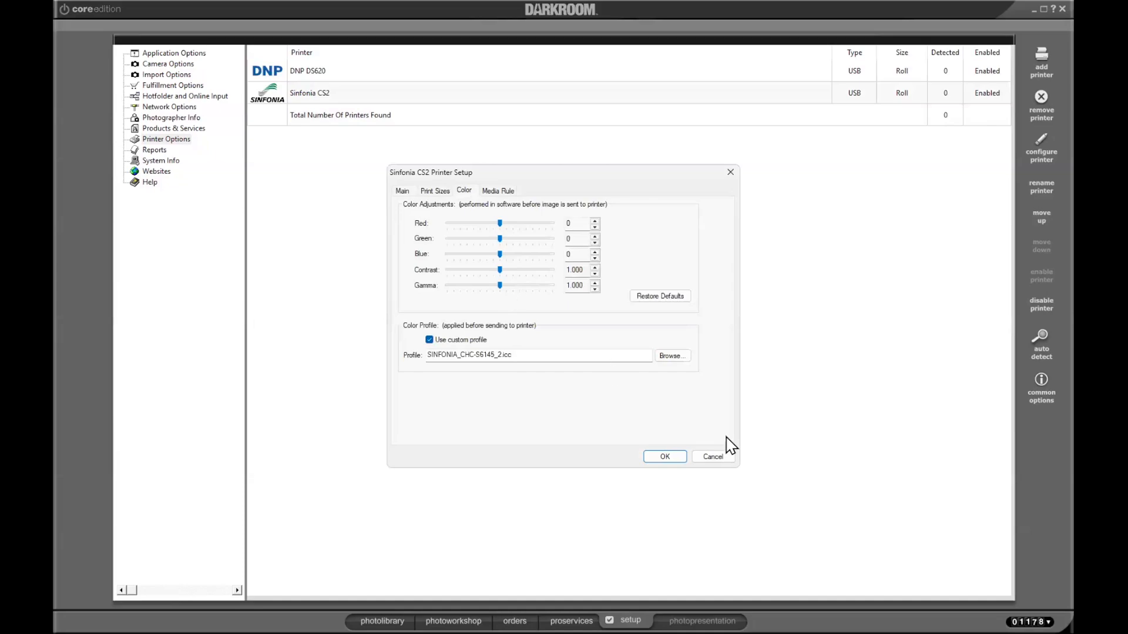
click(713, 457)
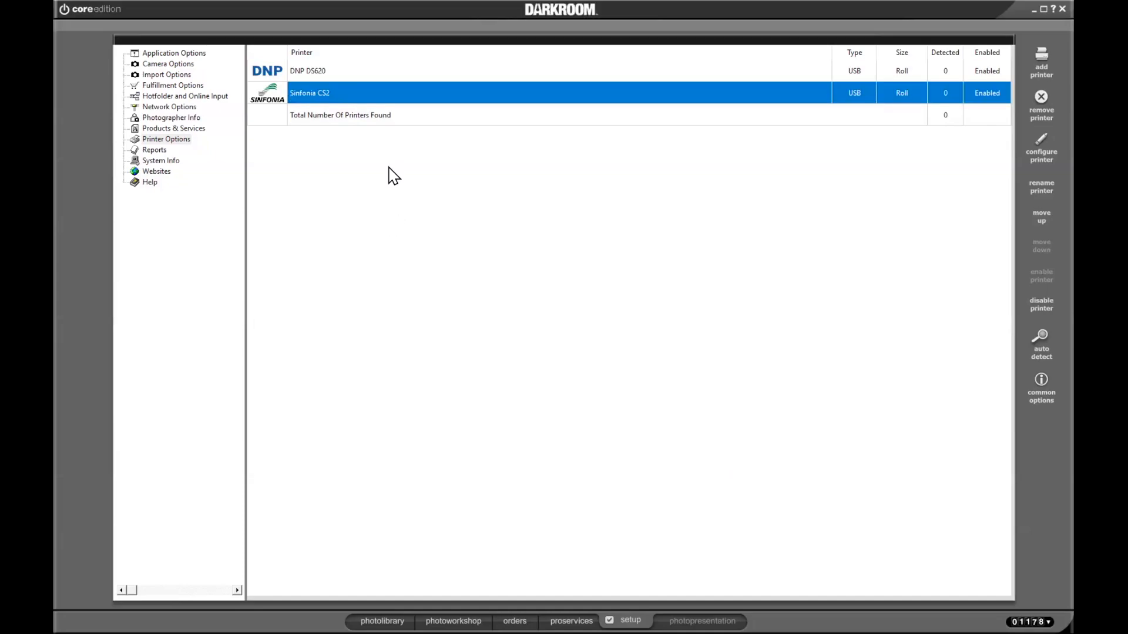
click(308, 73)
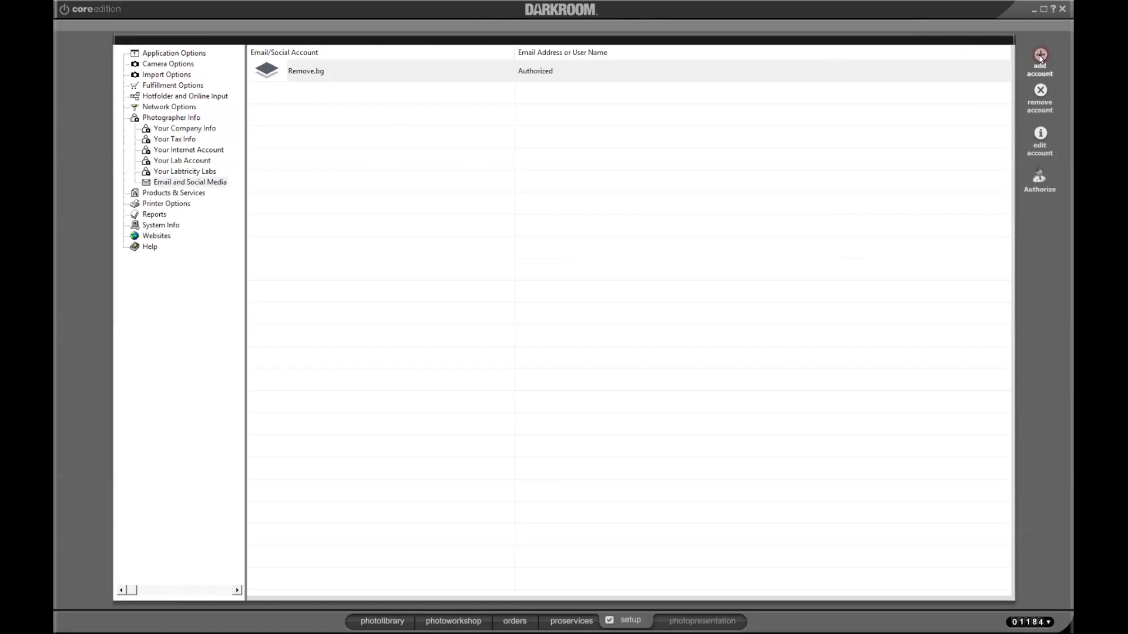
- Add an Event Gallery account to the email and social media accounts and authorize it with the account's API key
click(203, 184)
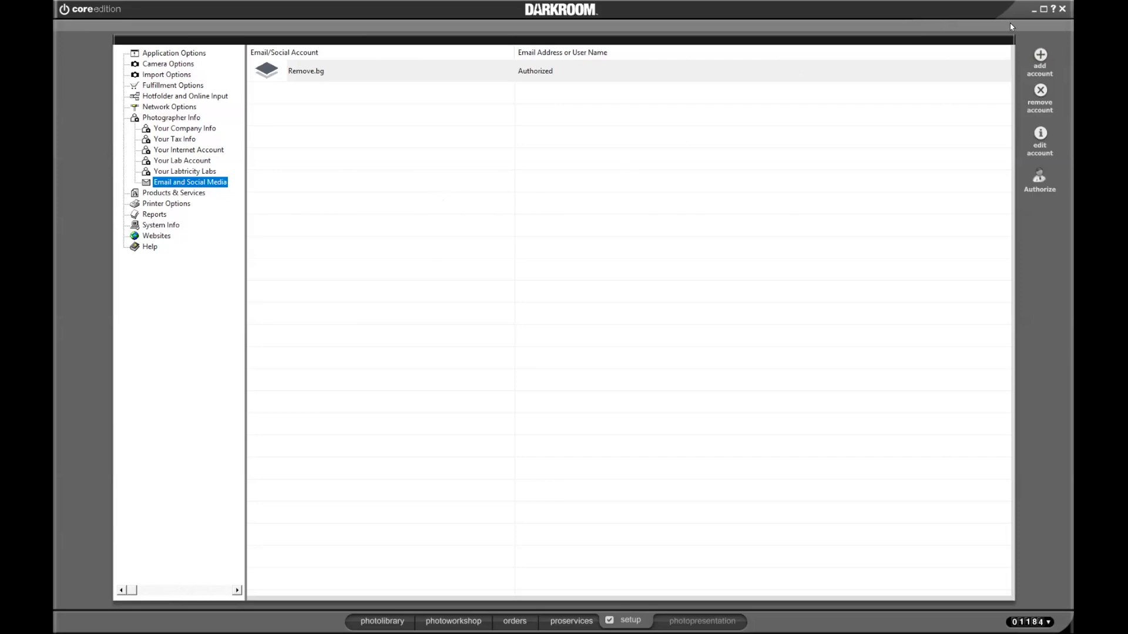
click(1039, 57)
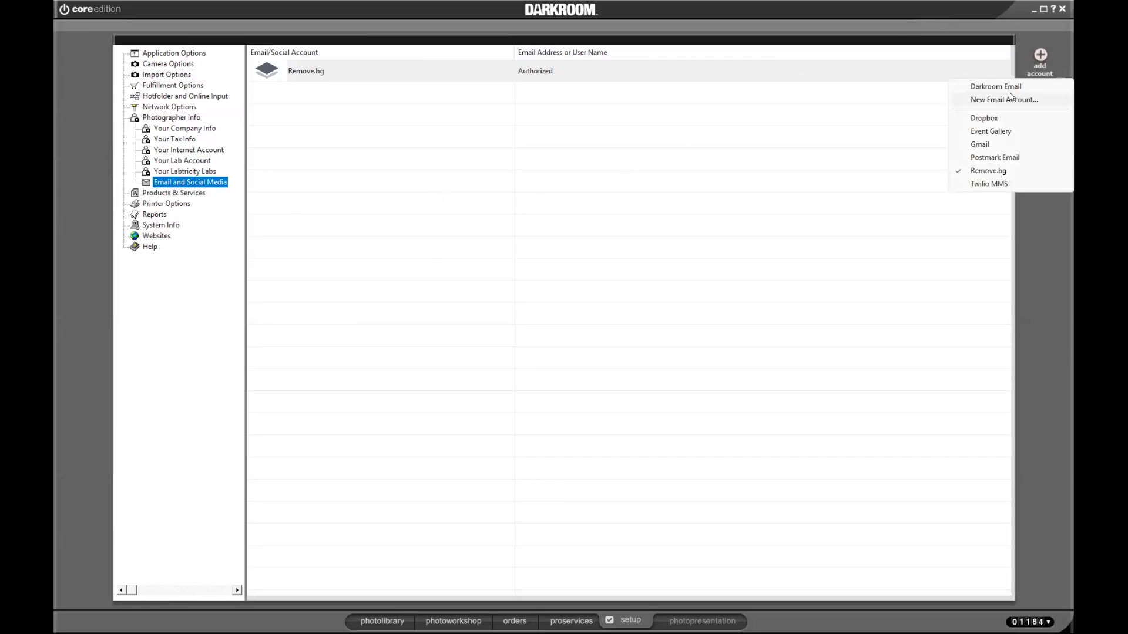
click(1002, 132)
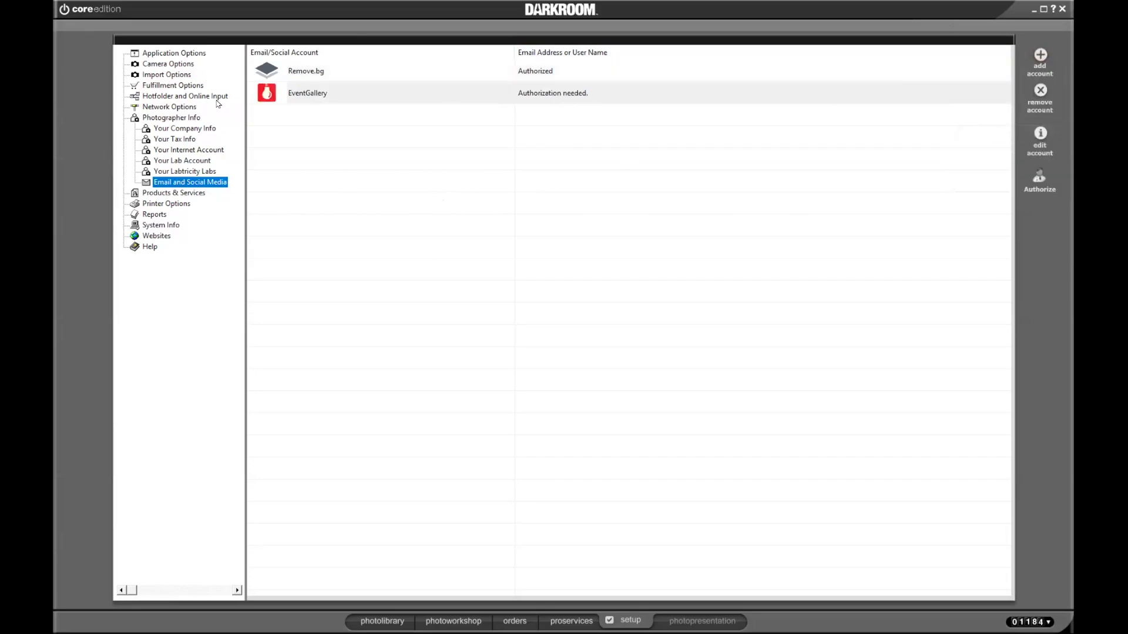
double_click(556, 93)
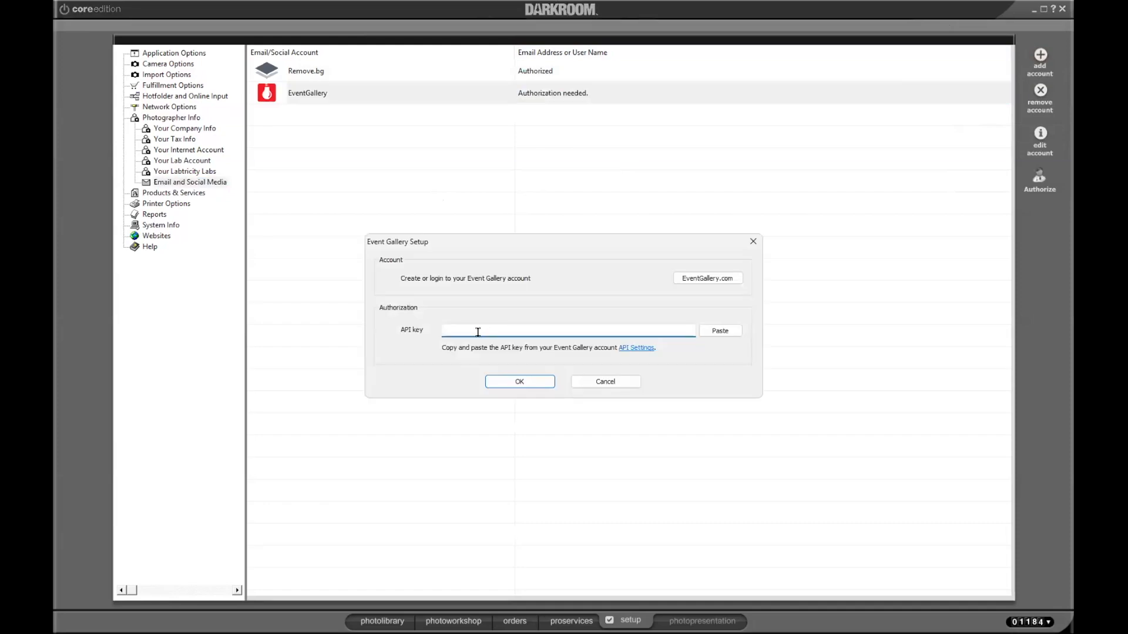
click(723, 332)
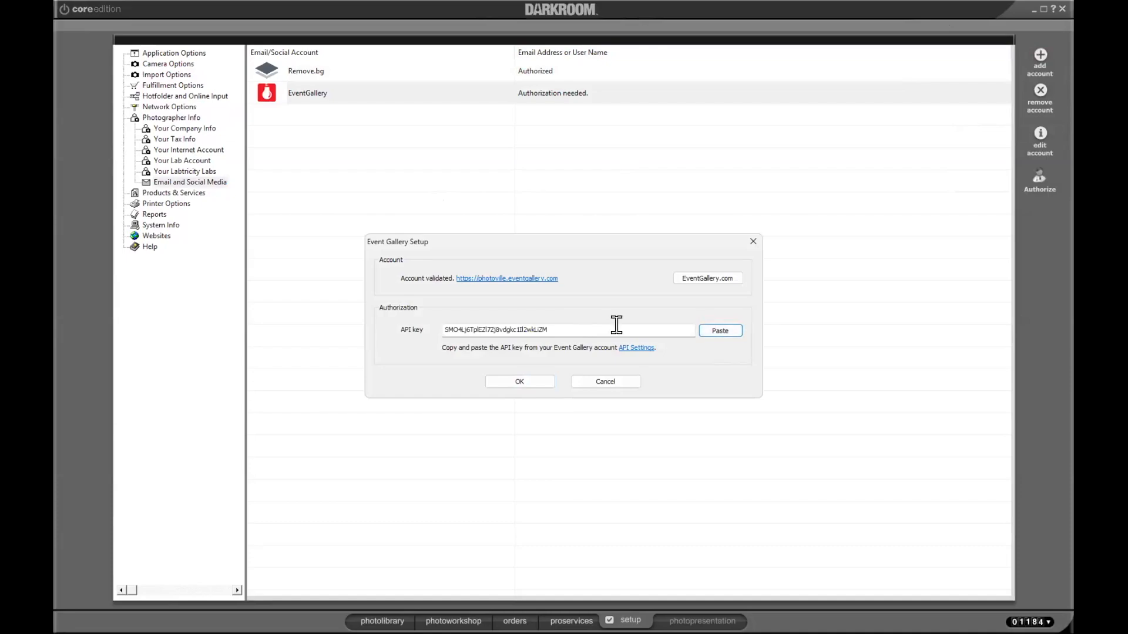
click(509, 383)
click(507, 383)
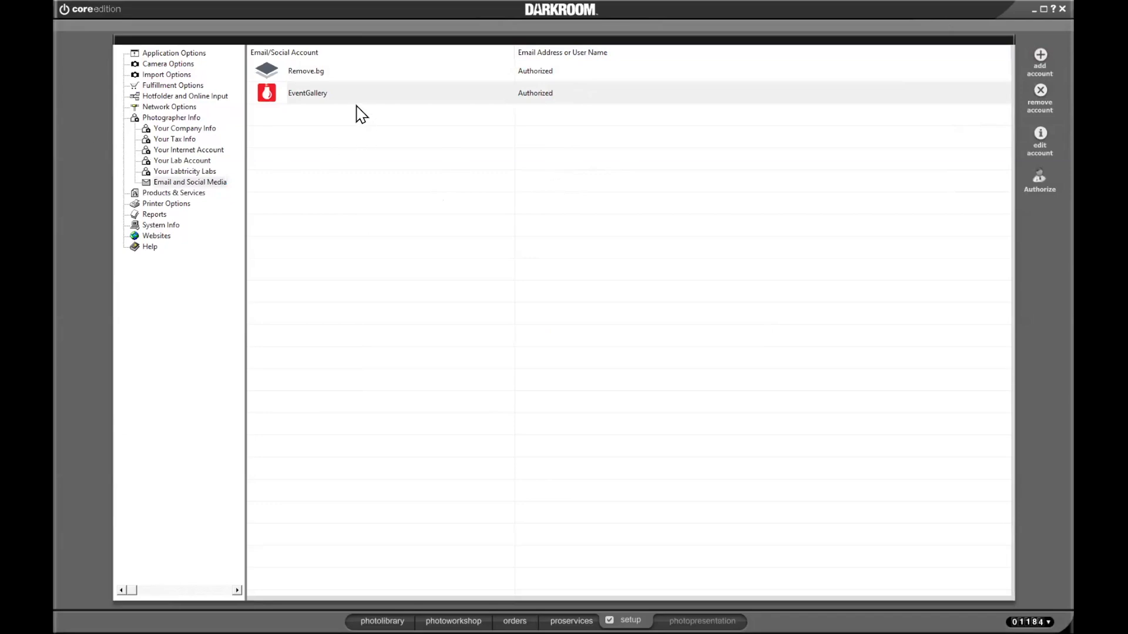
- Add one Event Gallery Post item to the 6x8 package in the Texas School package group
click(186, 194)
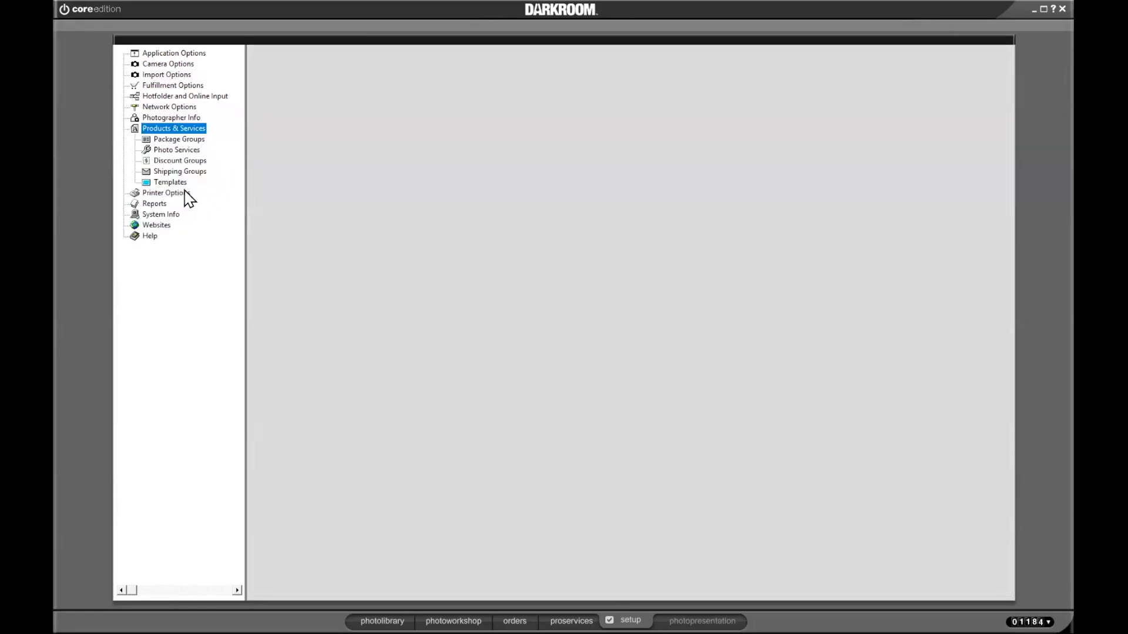
click(175, 139)
click(193, 172)
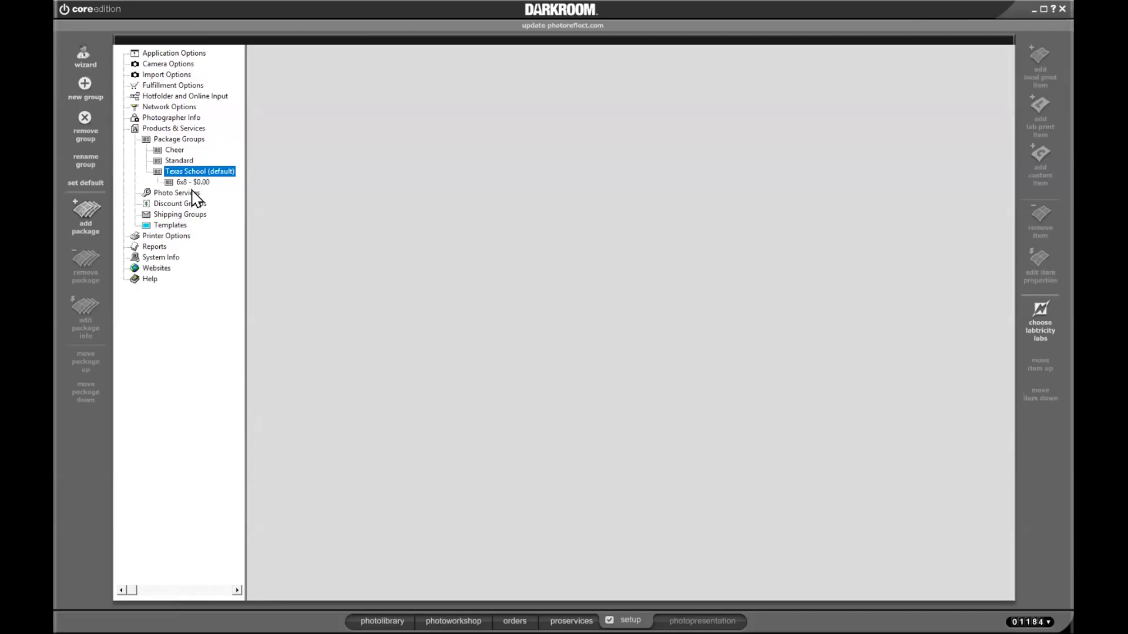
click(191, 182)
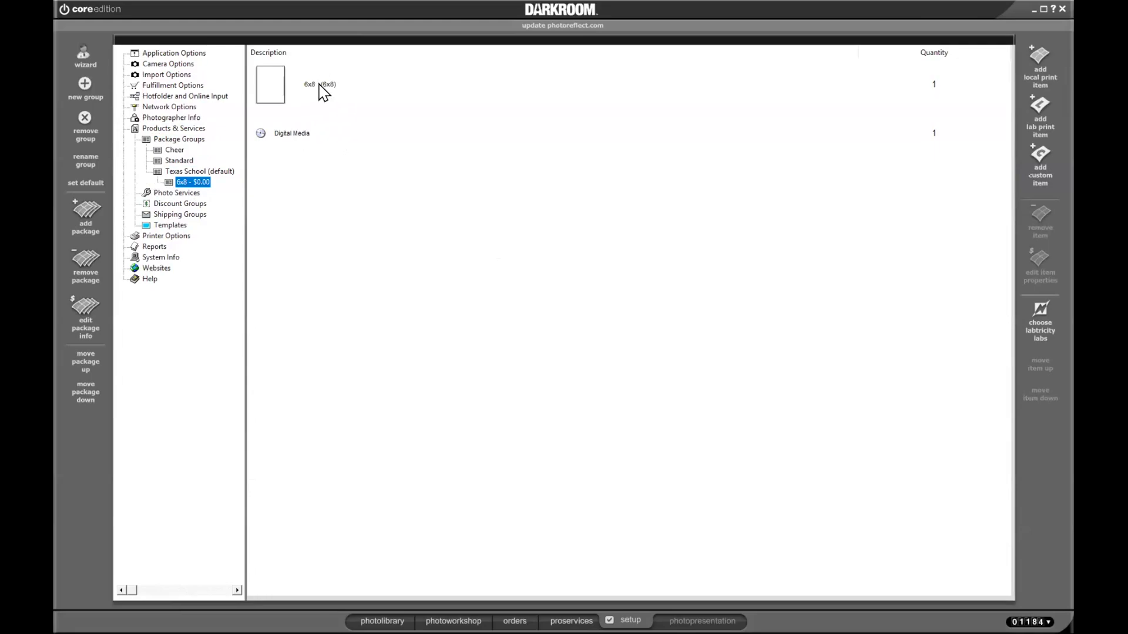
click(1038, 54)
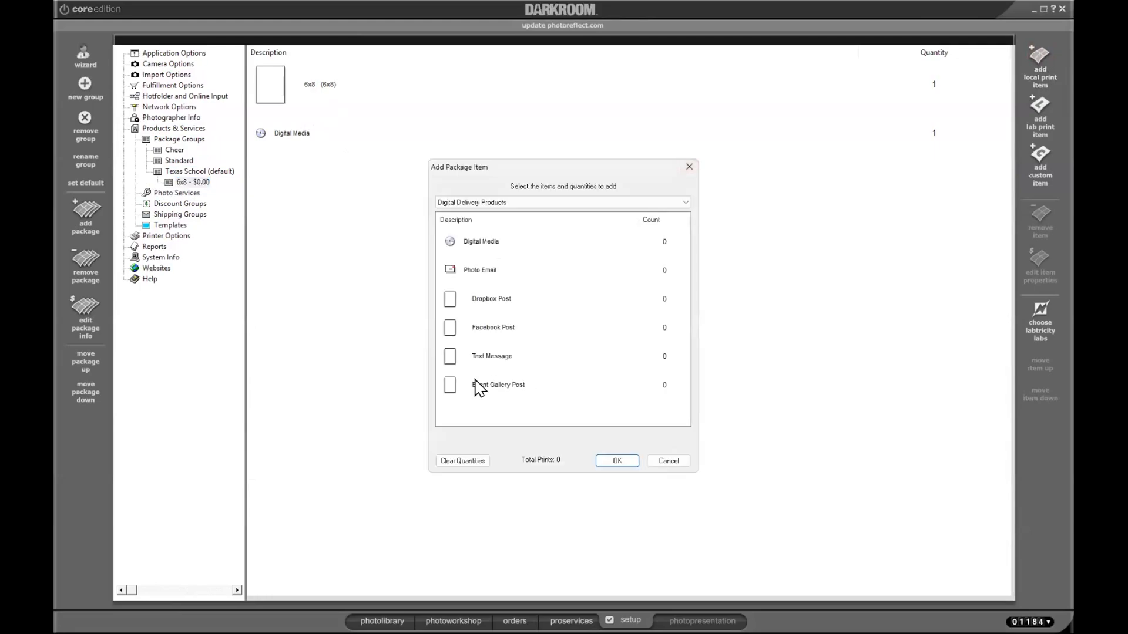
click(492, 387)
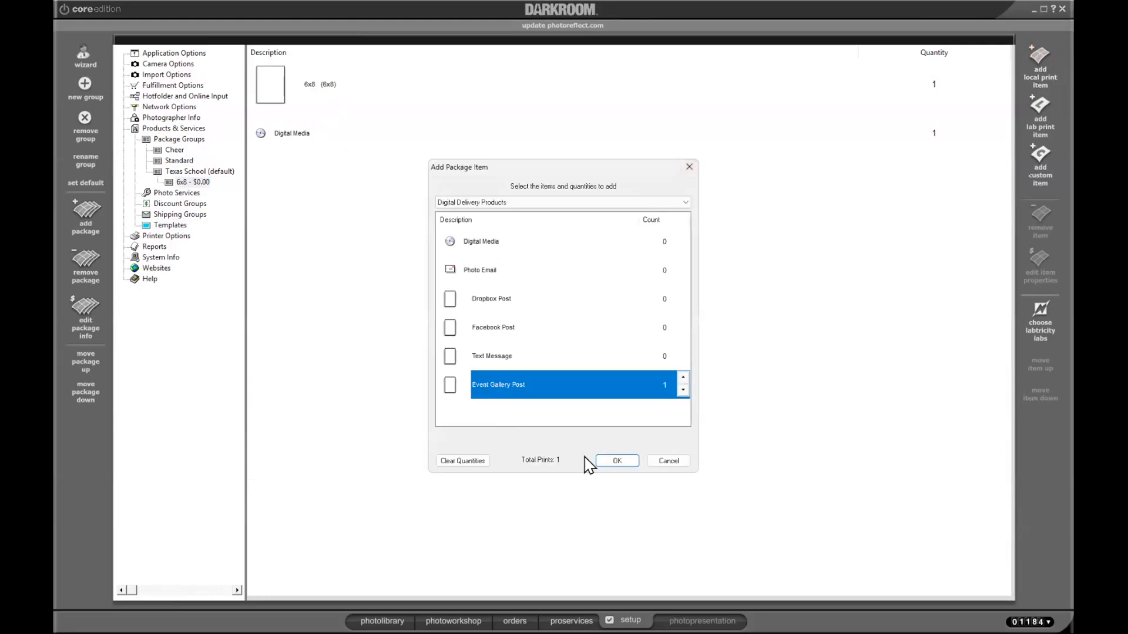
click(615, 461)
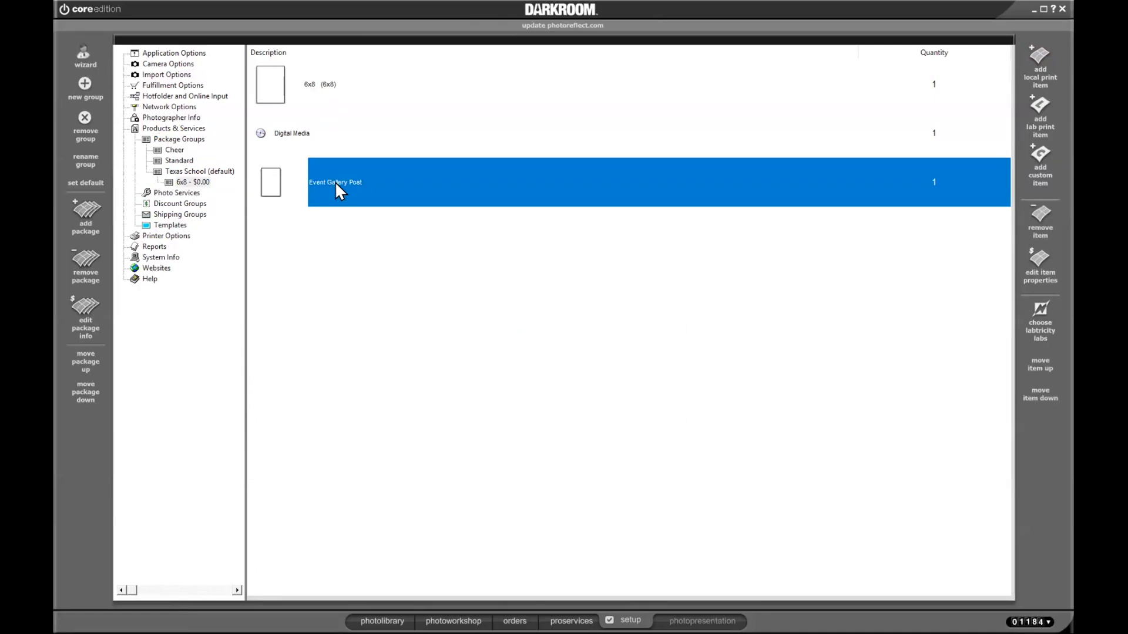
- Set the Event Gallery Post to the custom name Texas School 2025, custom date 4/29/2025 and full image size
double_click(335, 181)
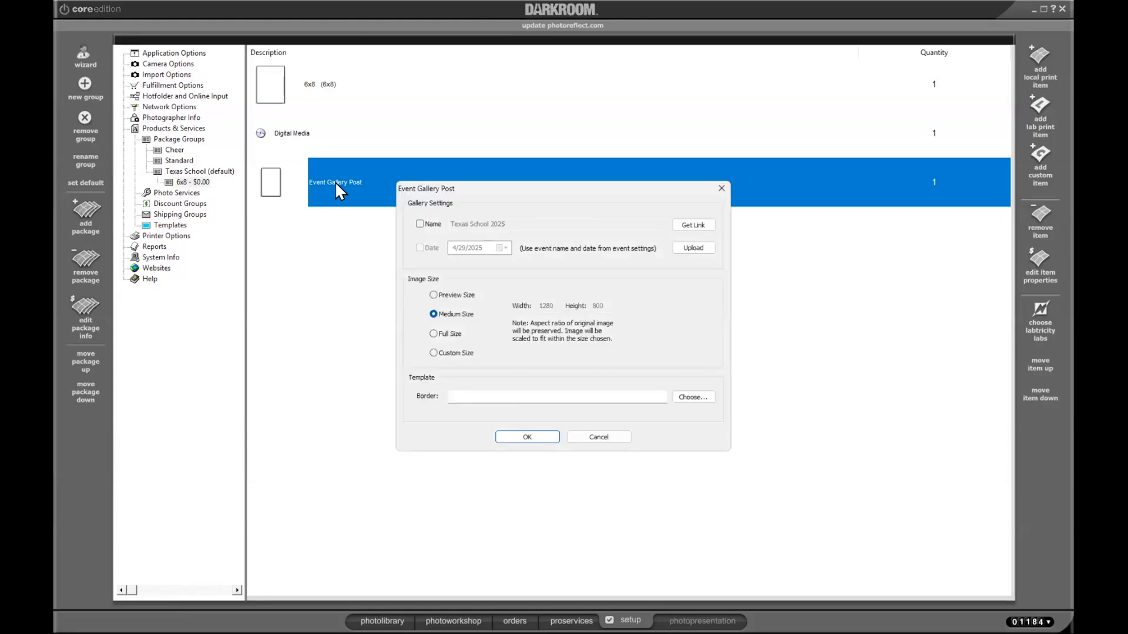
click(420, 224)
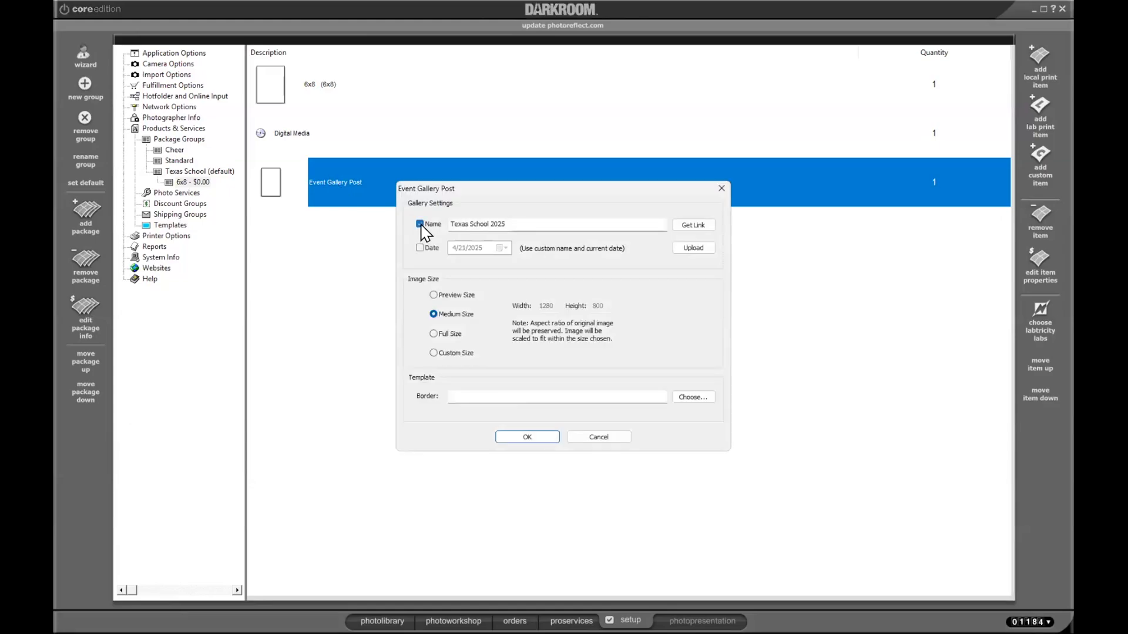
click(513, 221)
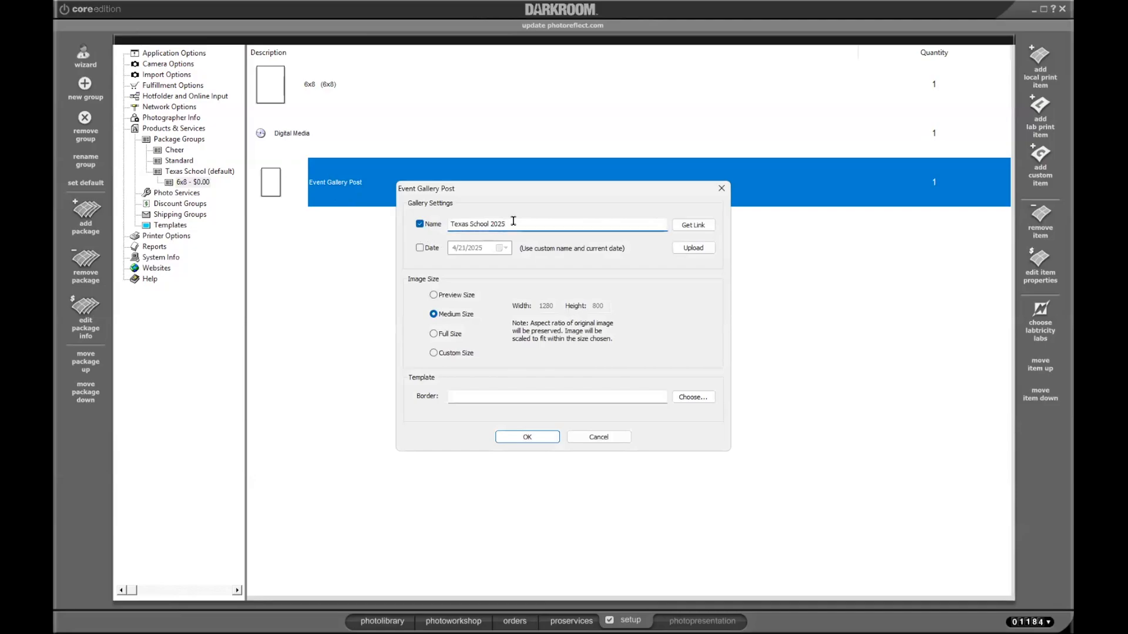
click(419, 248)
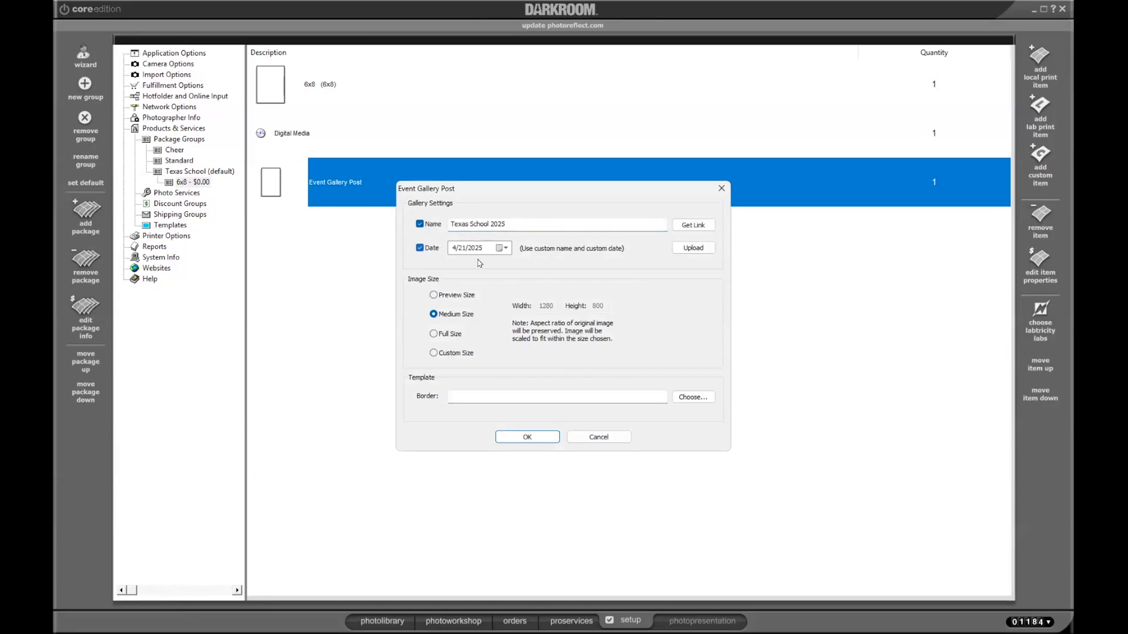
click(503, 248)
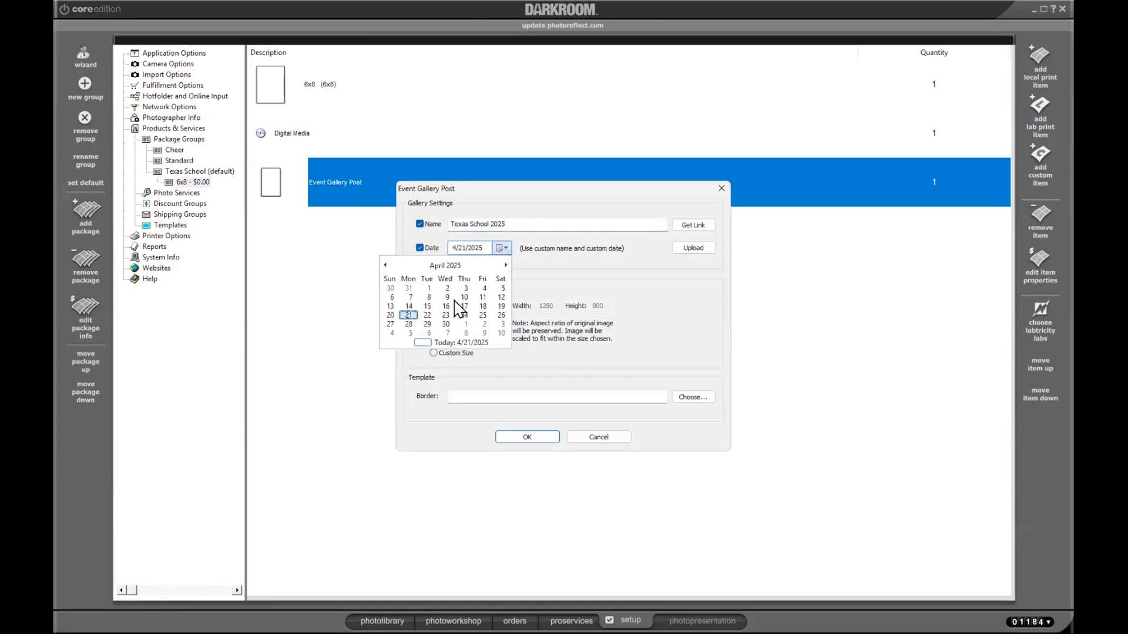
click(427, 324)
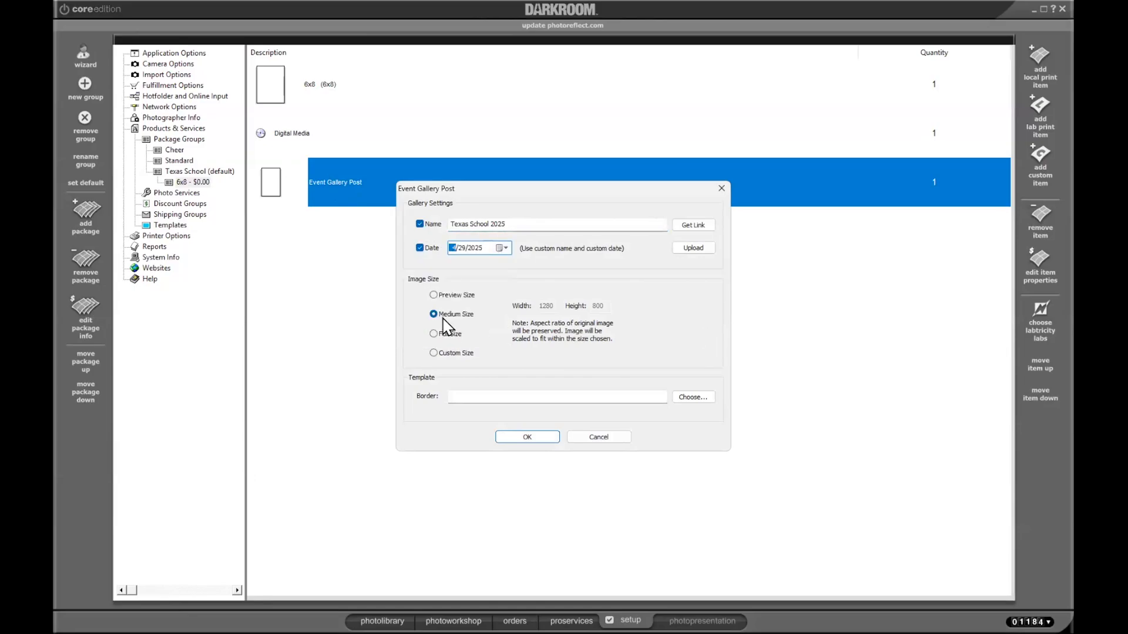
click(436, 335)
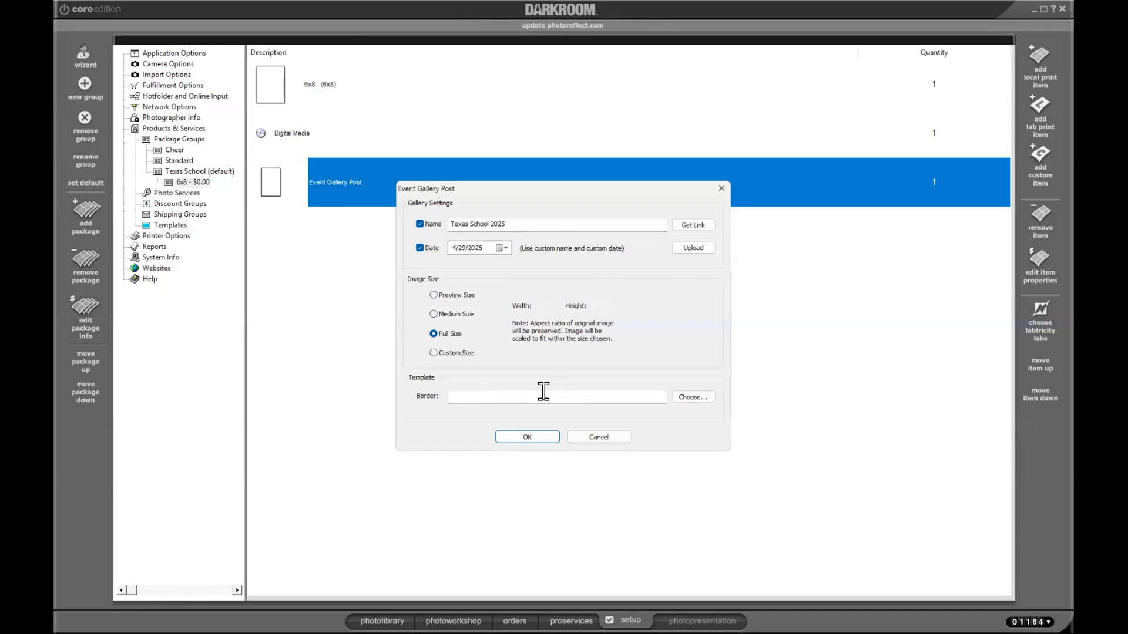
click(527, 437)
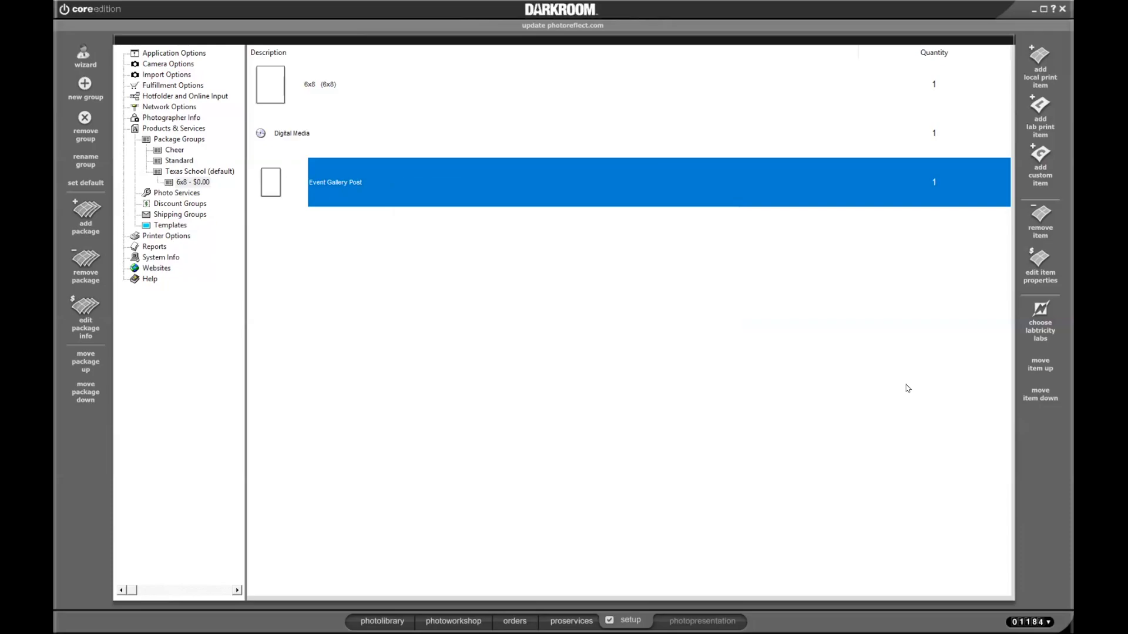